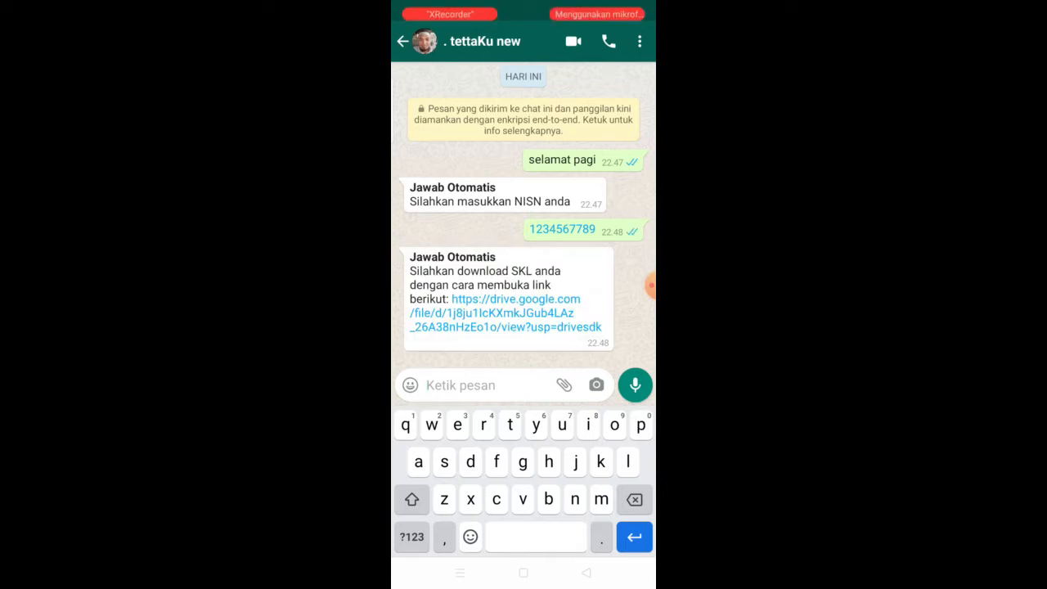
- Open the Google Drive link in the automatic reply of the WhatsApp chat
click(508, 313)
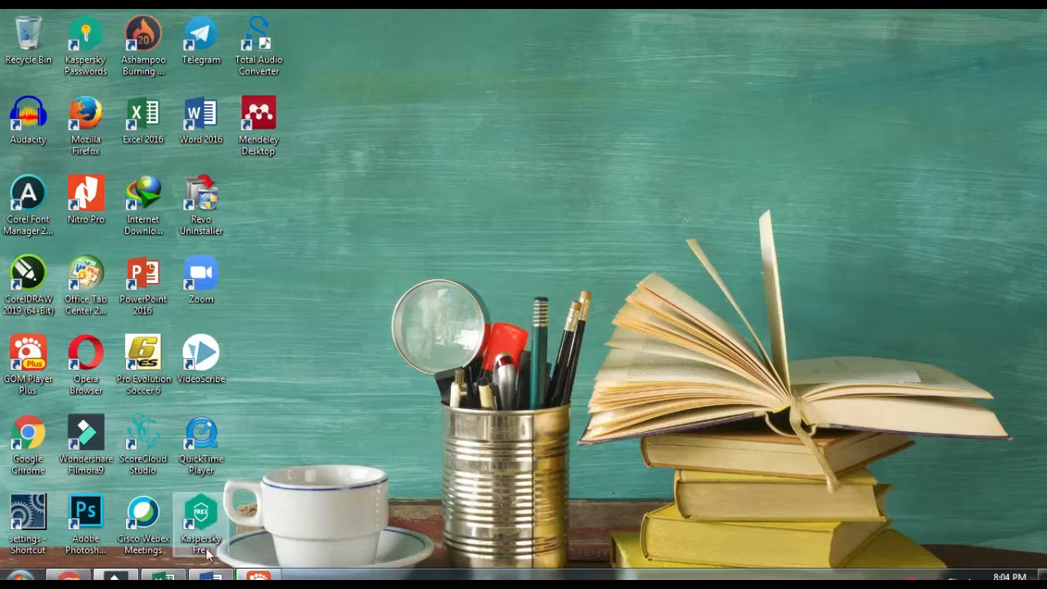
- Review the SKL 2020 New letter in Word and the data columns of the DATA SKL 2020 workbook in Excel
click(213, 499)
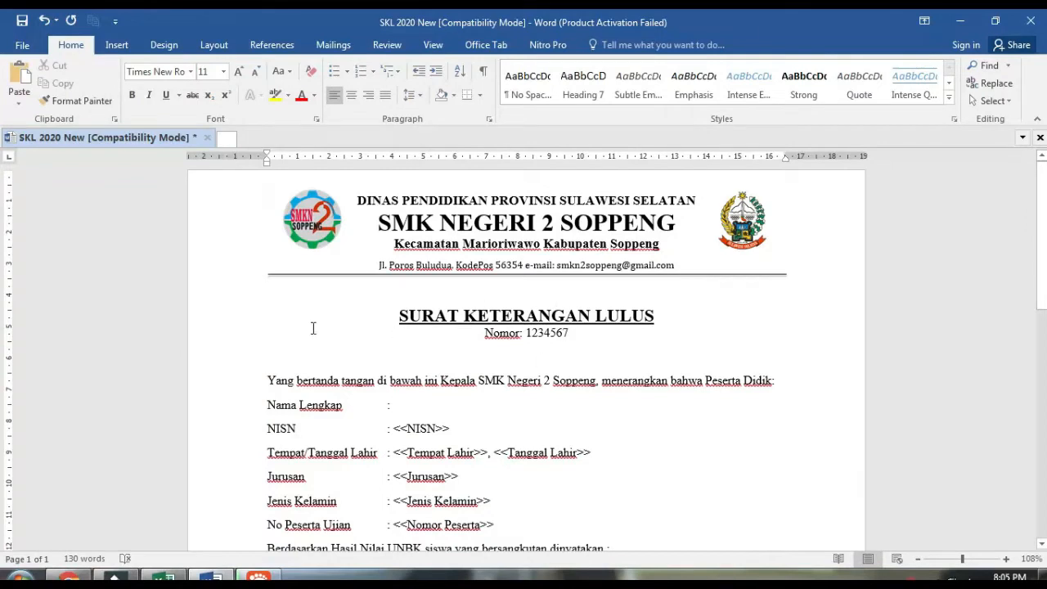
scroll(771, 323, down, 10)
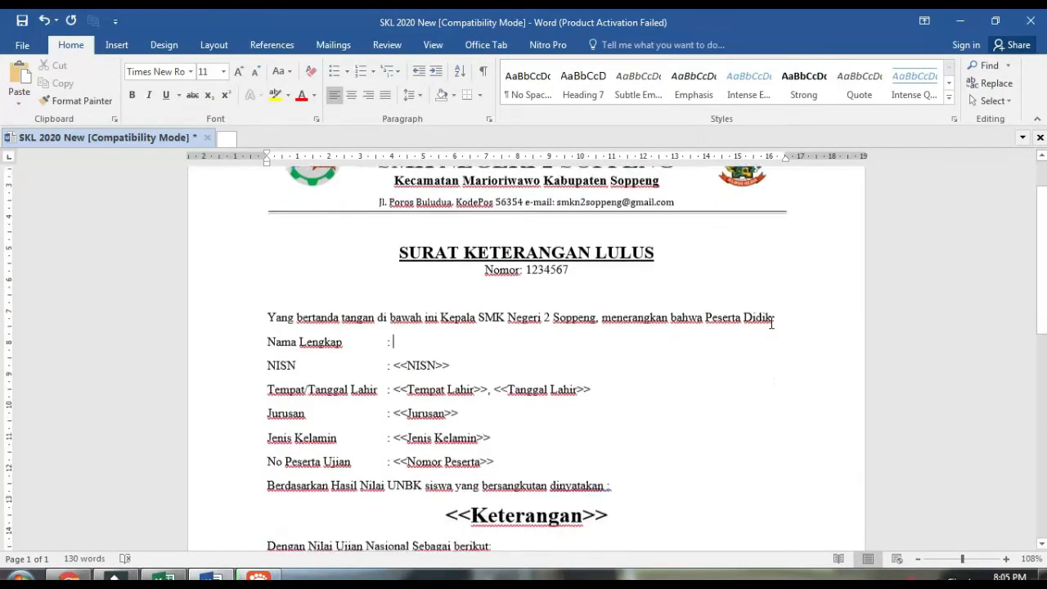
scroll(772, 323, up, 10)
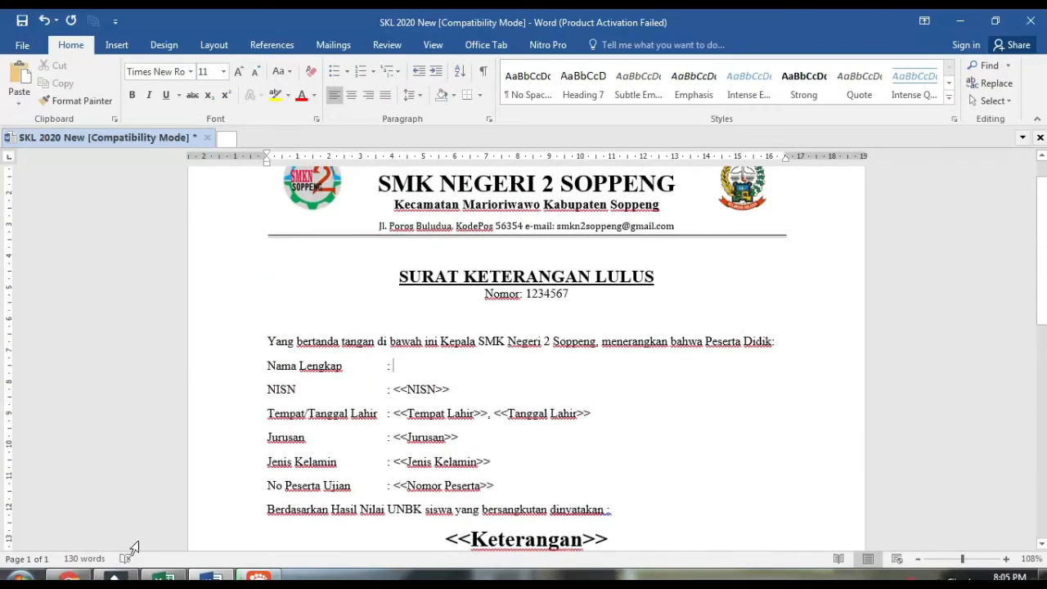
click(166, 575)
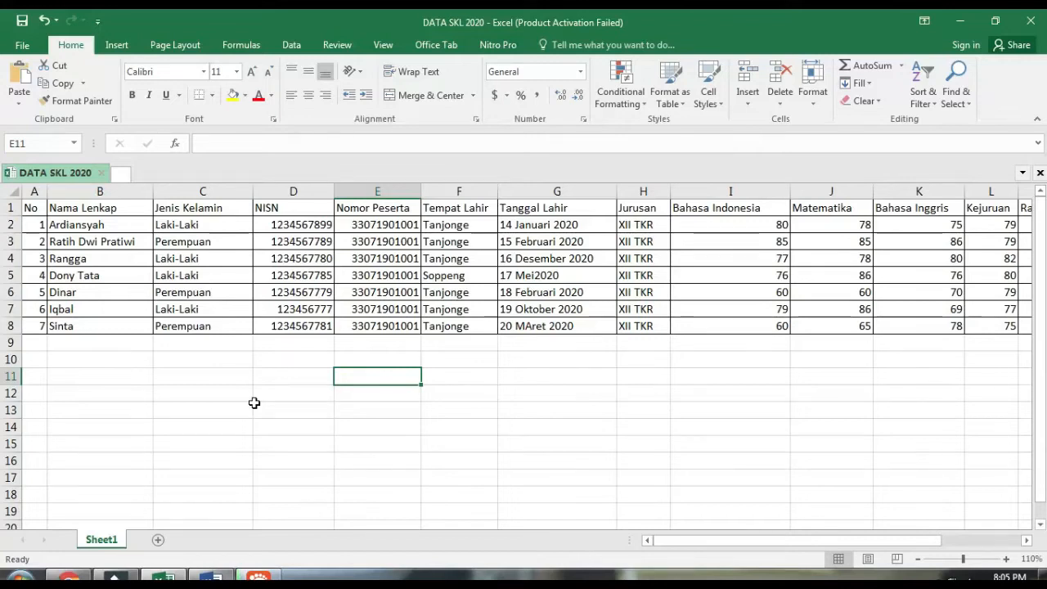
drag(774, 544, 701, 540)
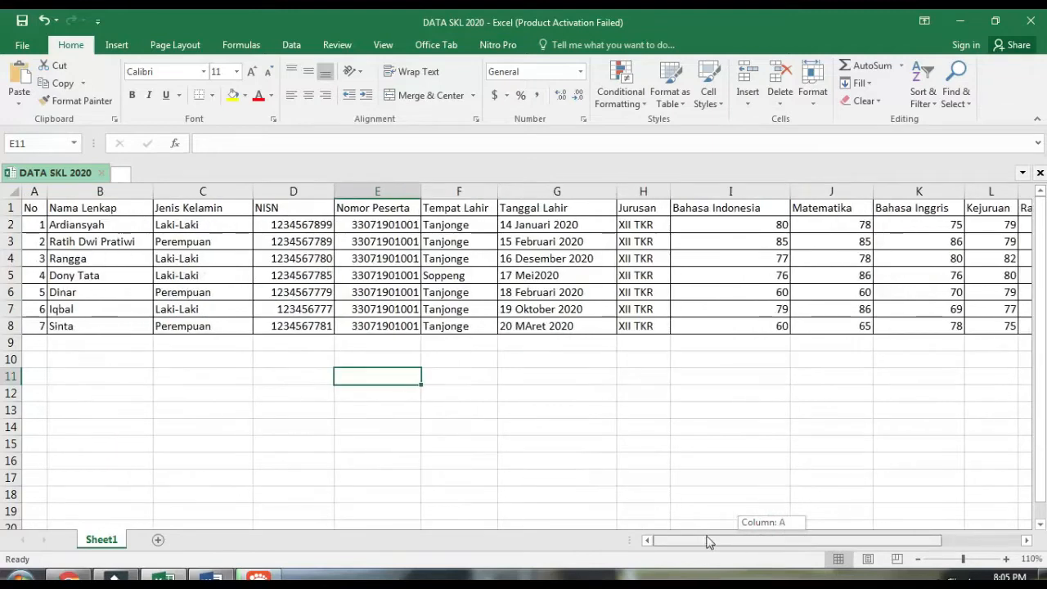
click(214, 576)
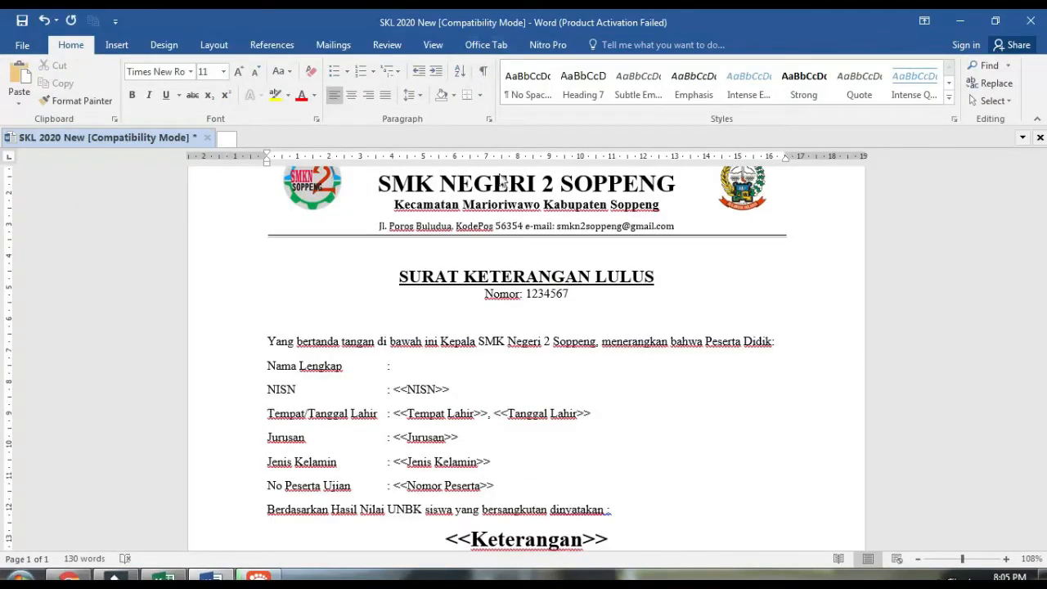
scroll(504, 174, down, 2)
scroll(584, 335, down, 1)
scroll(585, 334, down, 1)
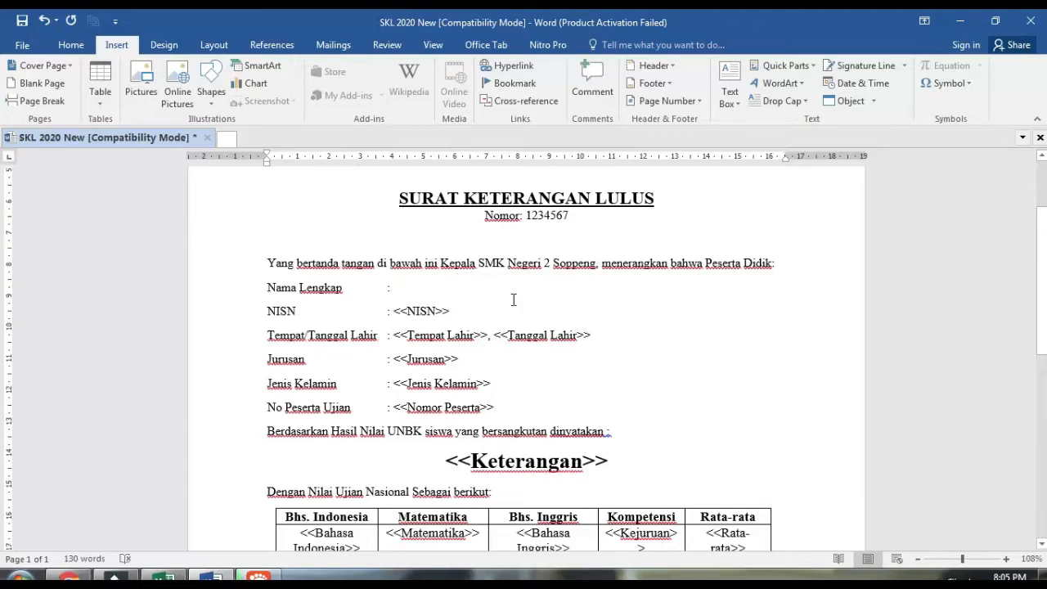
scroll(346, 353, up, 2)
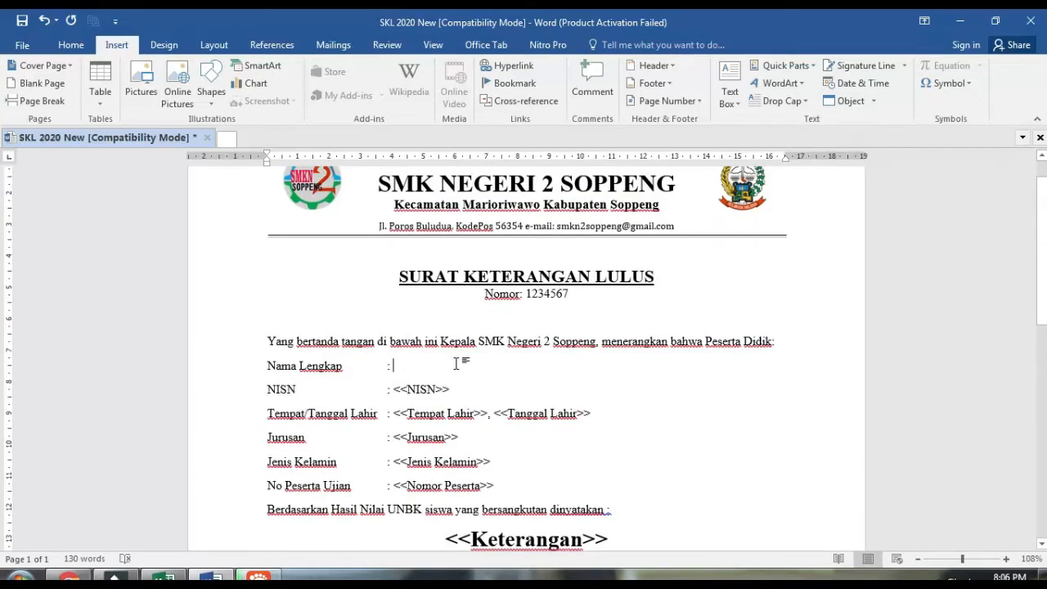
- Start the Nama Lengkap placeholder with "<<" and copy the "Nama Lenkap" header text from cell B1 of DATA SKL 2020 in Excel
text(<<)
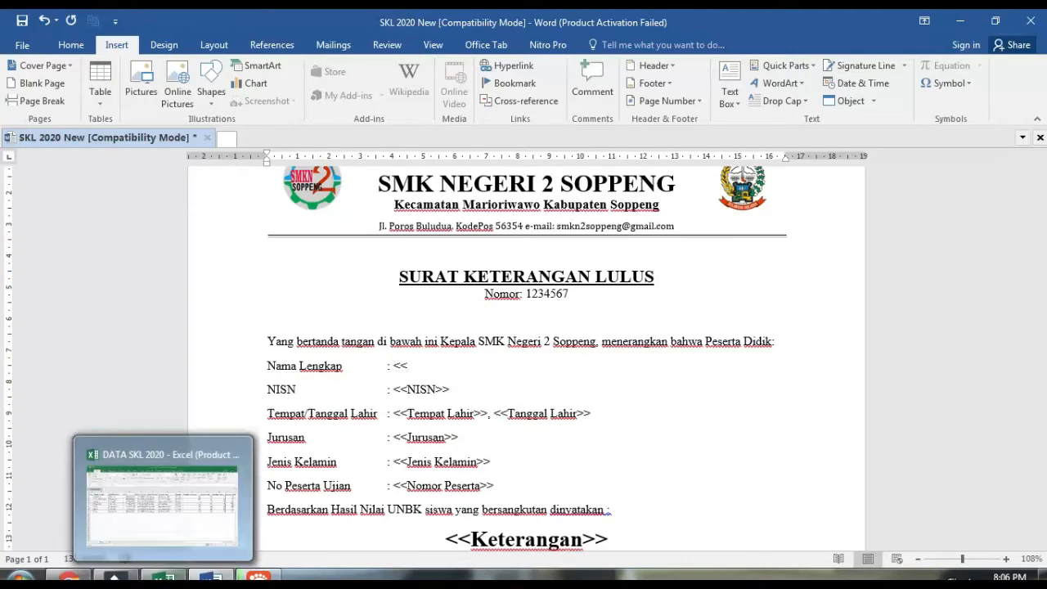
click(164, 580)
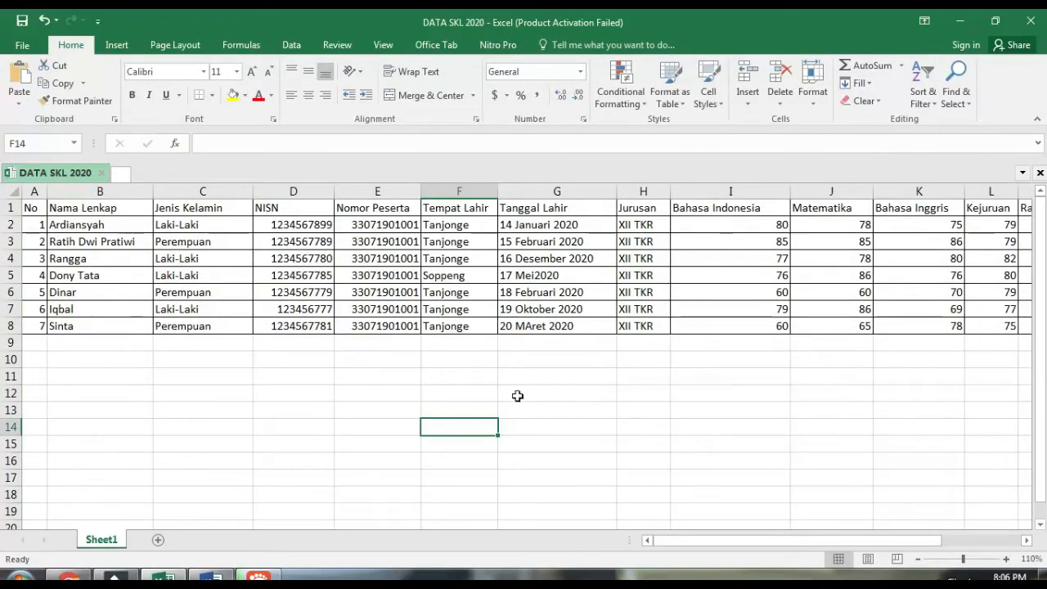
click(85, 211)
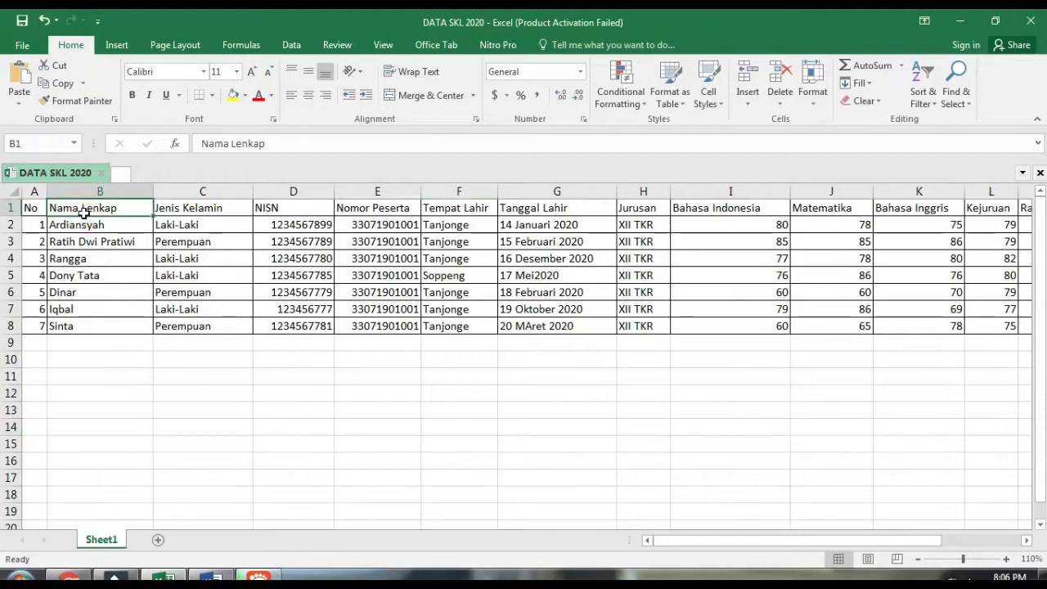
double_click(206, 144)
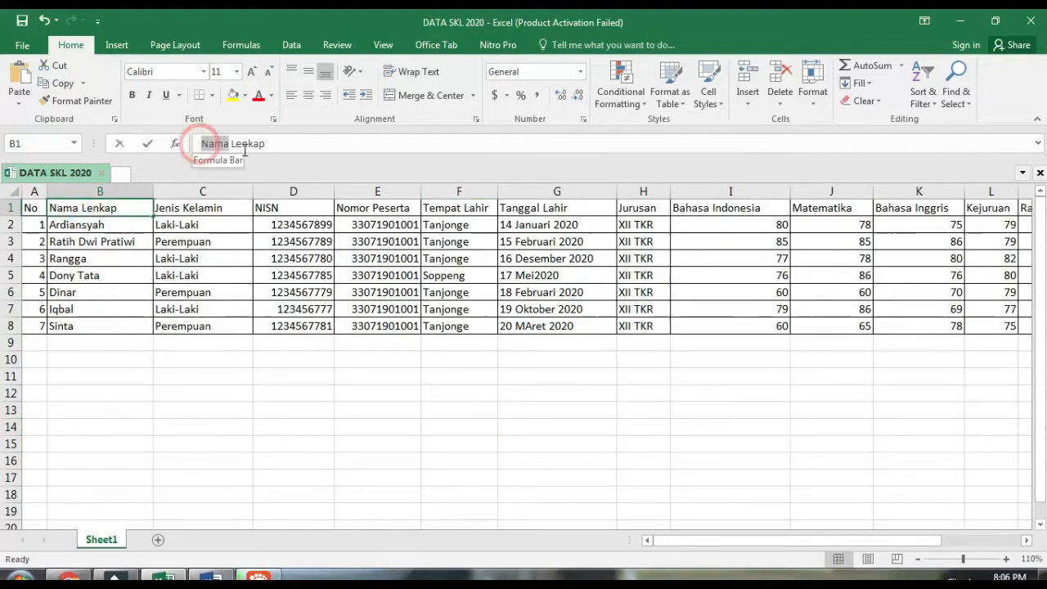
shift+click(264, 144)
right_click(255, 150)
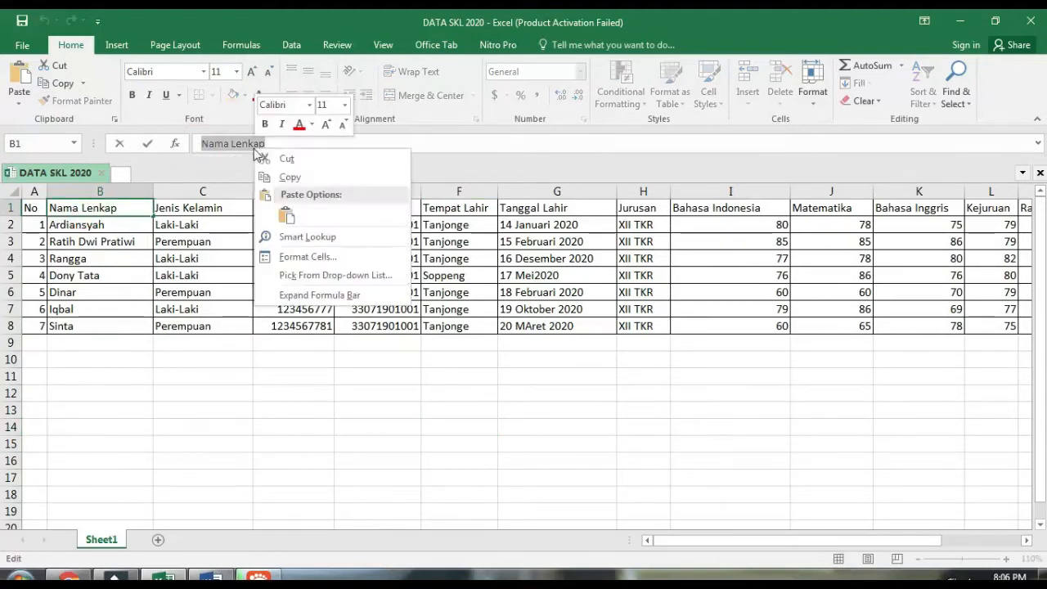
click(288, 177)
- Back in the Word letter, complete the Nama Lengkap placeholder as <<Nama Lenkap>> with the copied header text
click(211, 579)
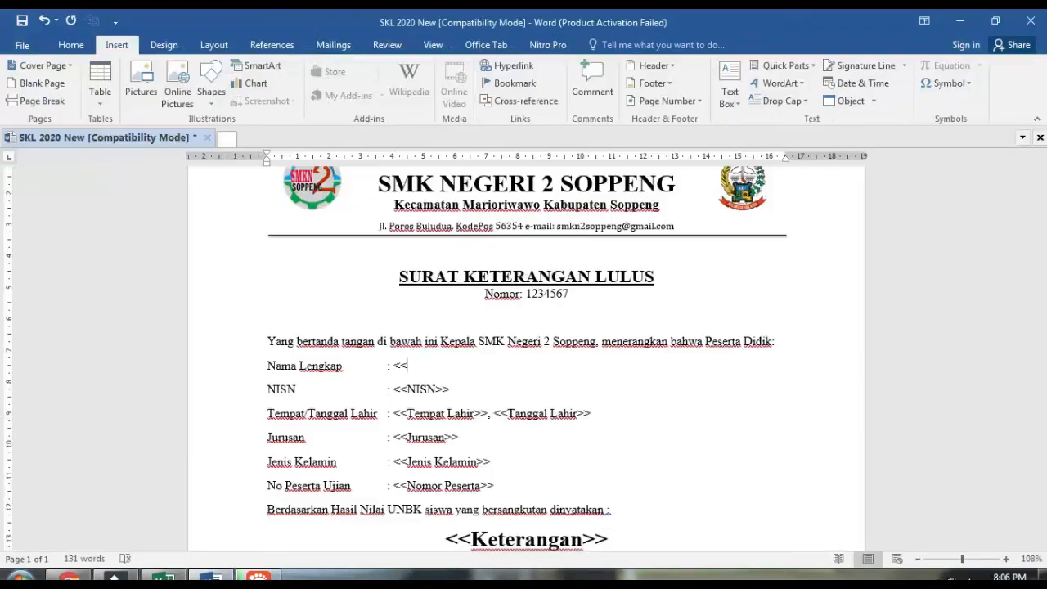
right_click(411, 367)
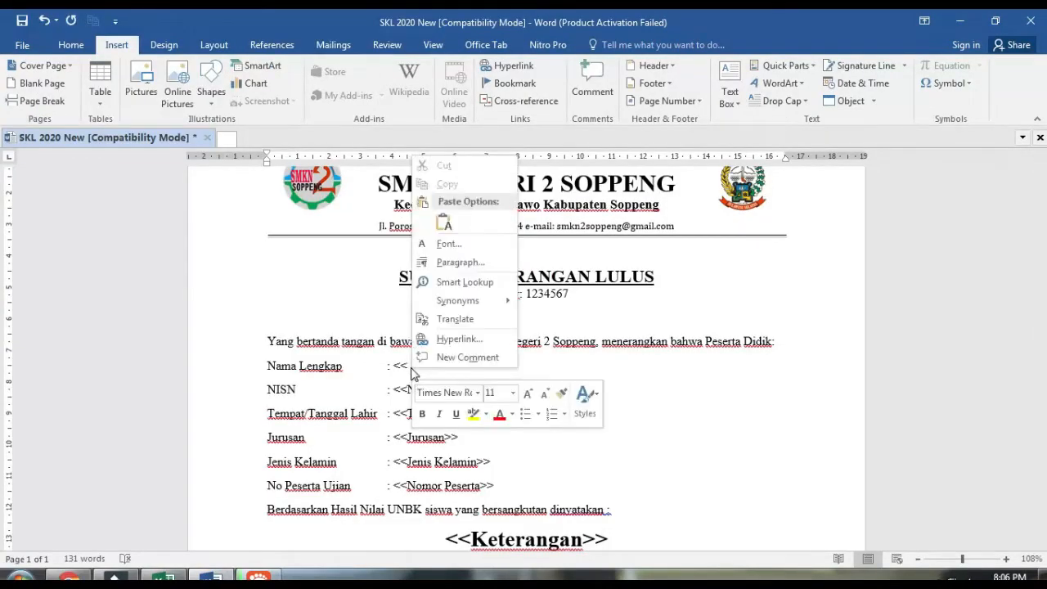
click(442, 219)
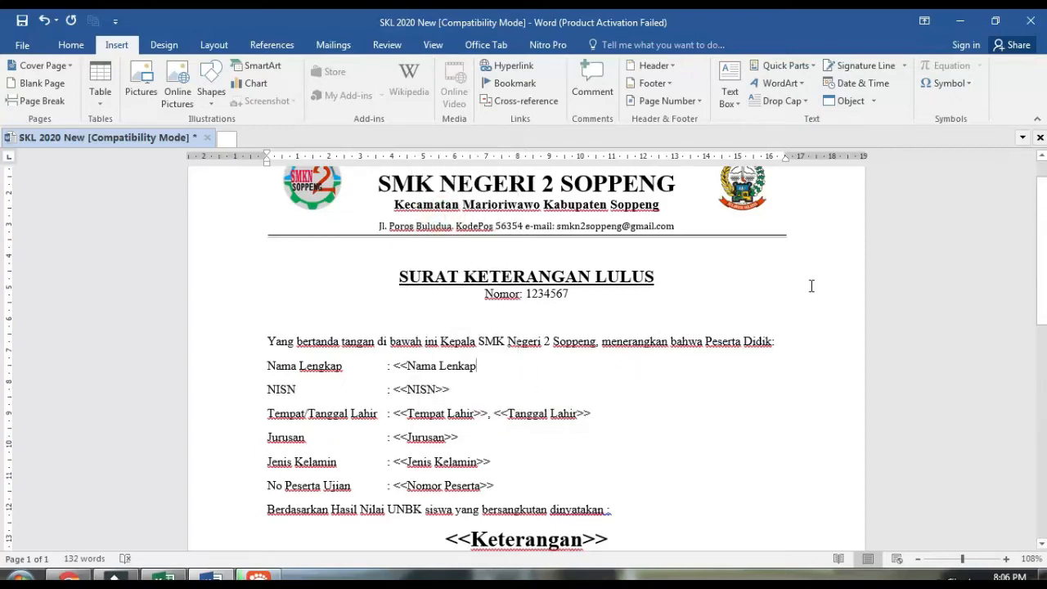
text(>)
- Compare the letter's placeholders, including <<Keterangan>> and those in the grades table, with the header row of DATA SKL 2020 in Excel
scroll(531, 441, down, 1)
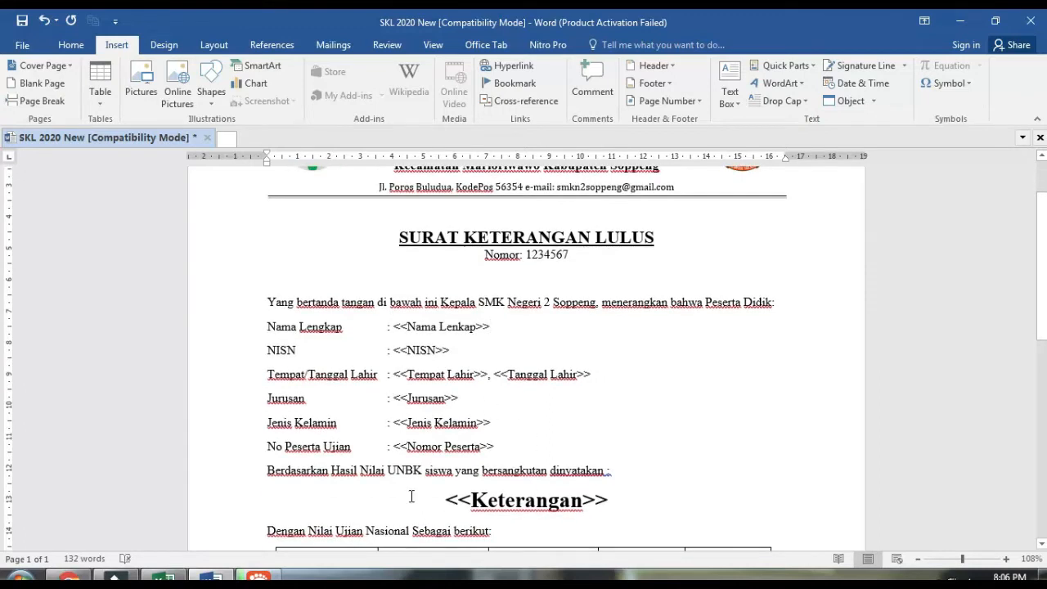
scroll(411, 497, down, 1)
drag(458, 472, 621, 463)
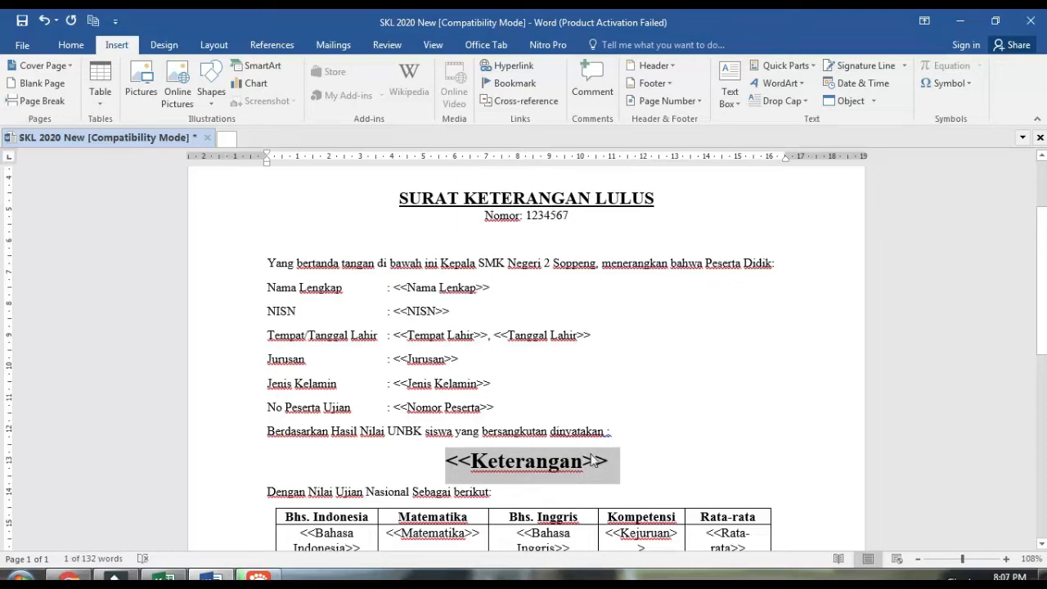
scroll(653, 432, down, 2)
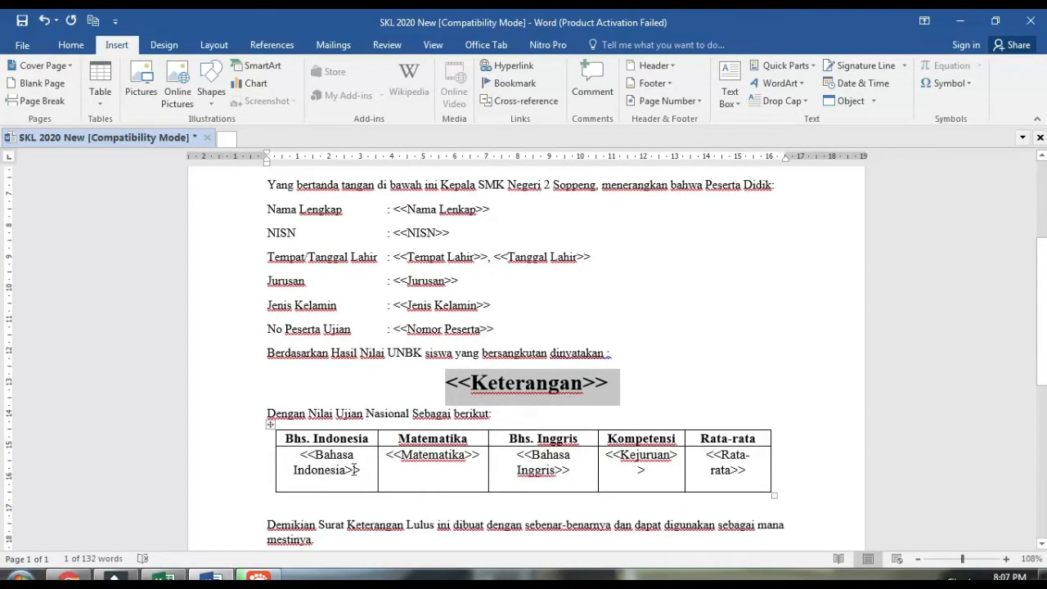
click(638, 362)
key(alt+Tab)
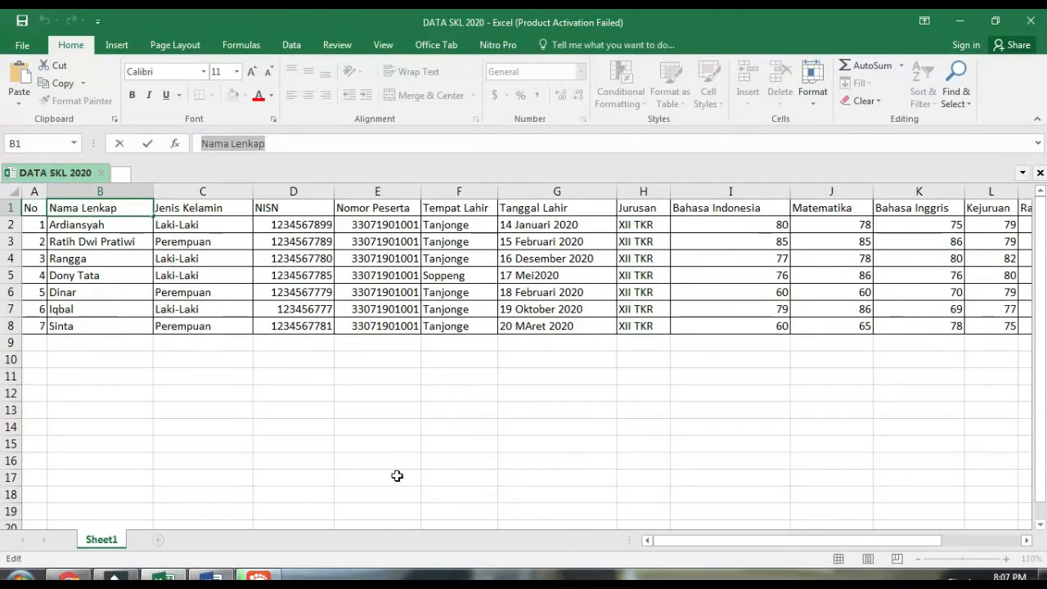
click(12, 207)
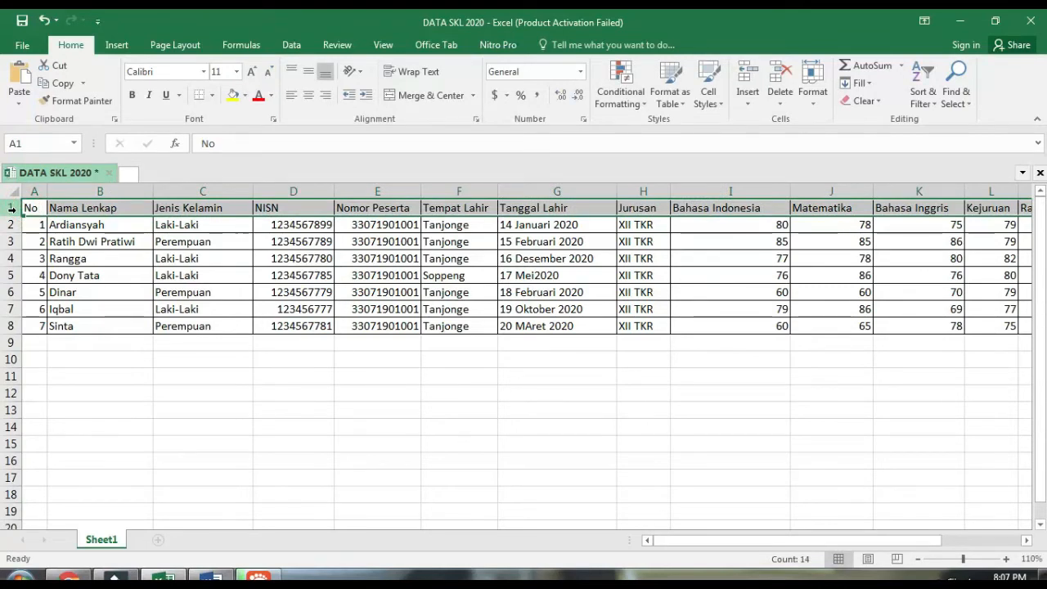
key(alt+Tab)
scroll(659, 351, up, 4)
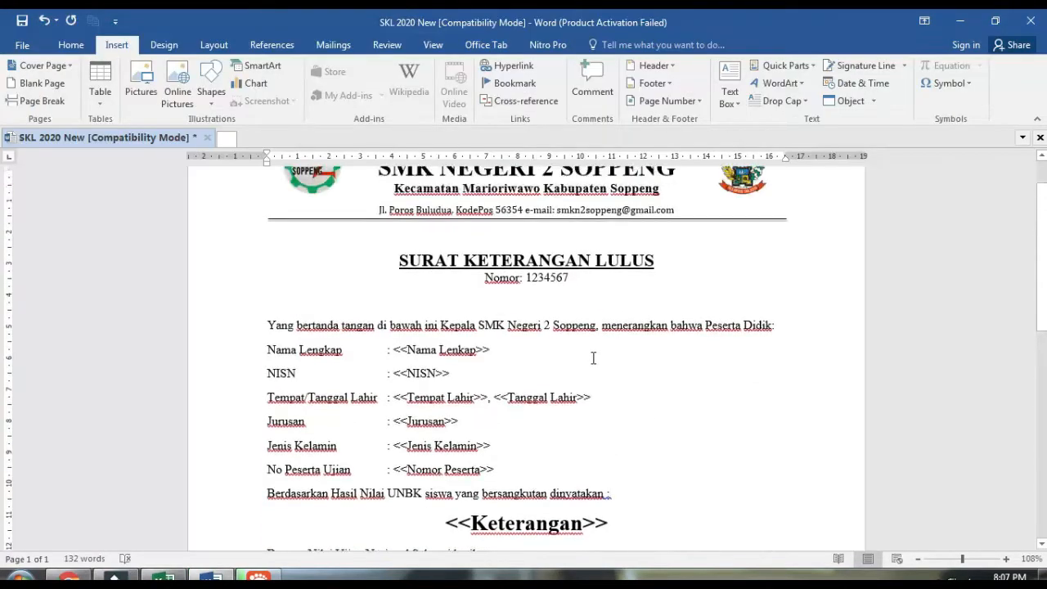
- Minimize the Word and Excel windows, switch to Chrome and go to drive.google.com
key(alt+Tab)
mouse_move(163, 579)
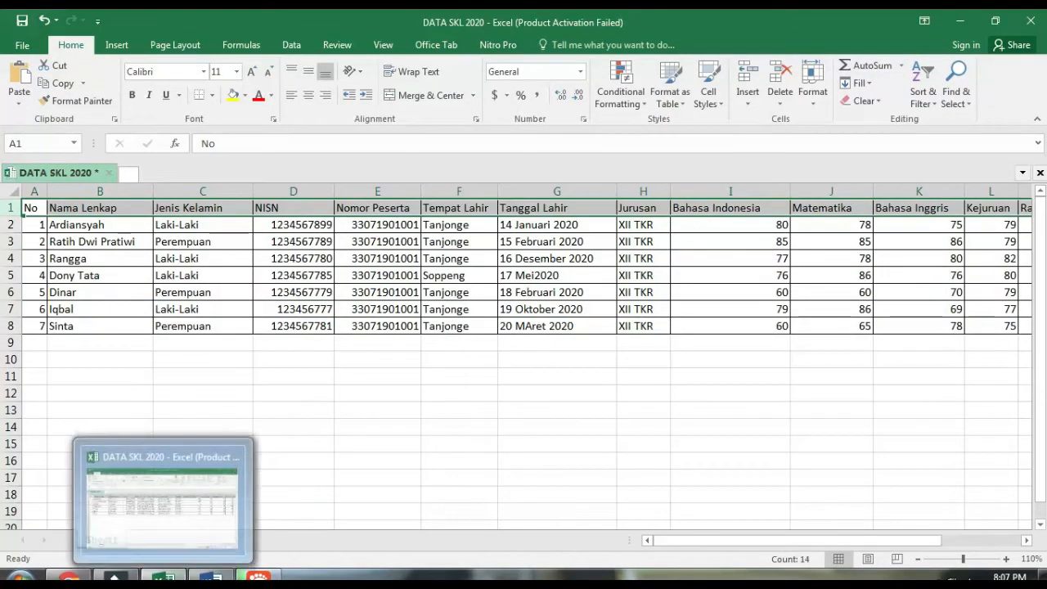
click(164, 579)
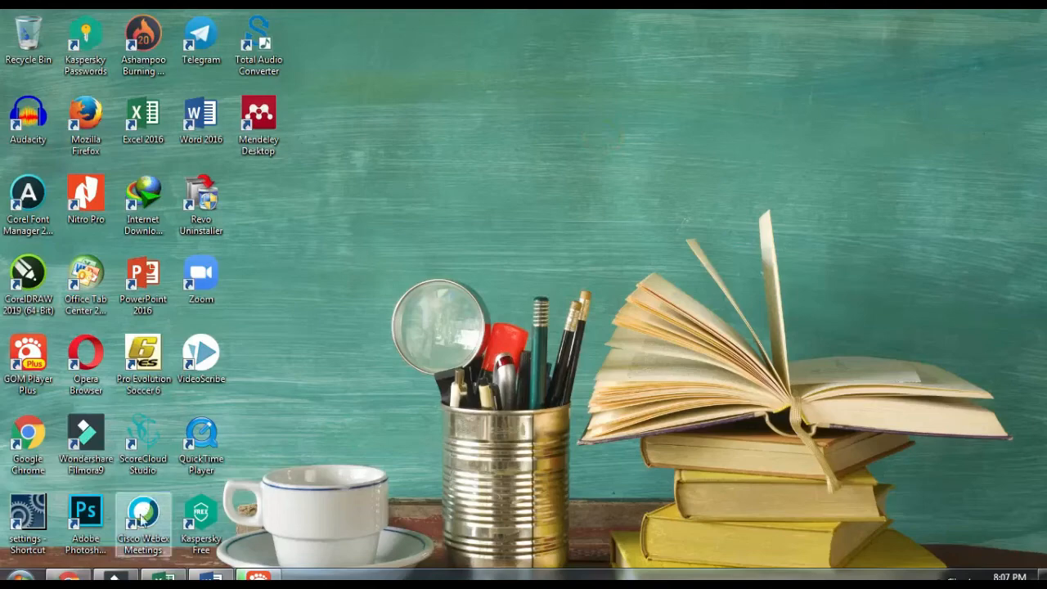
click(69, 578)
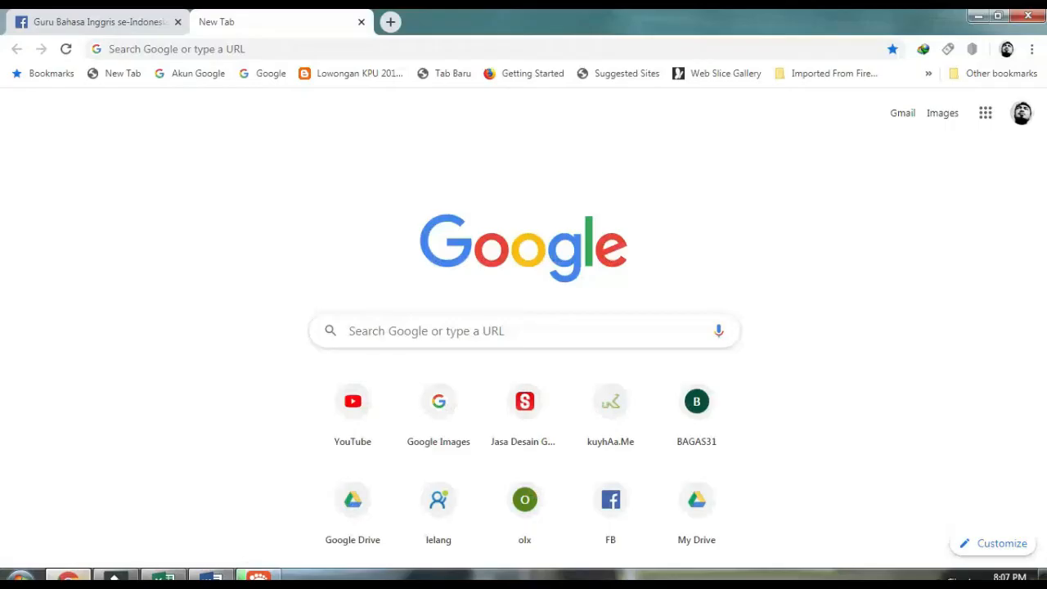
click(275, 50)
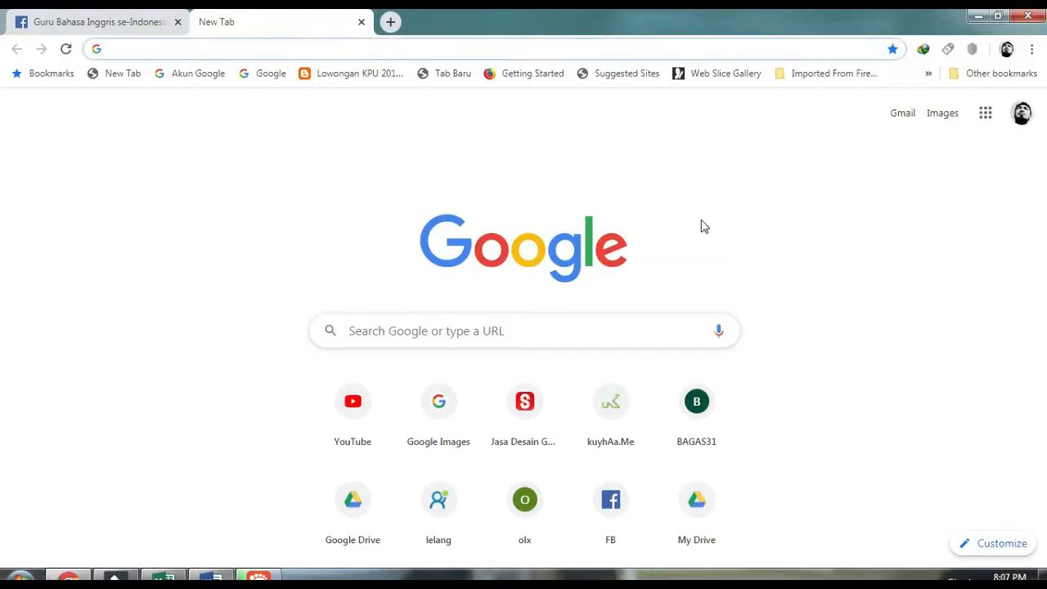
text(drive.google.com)
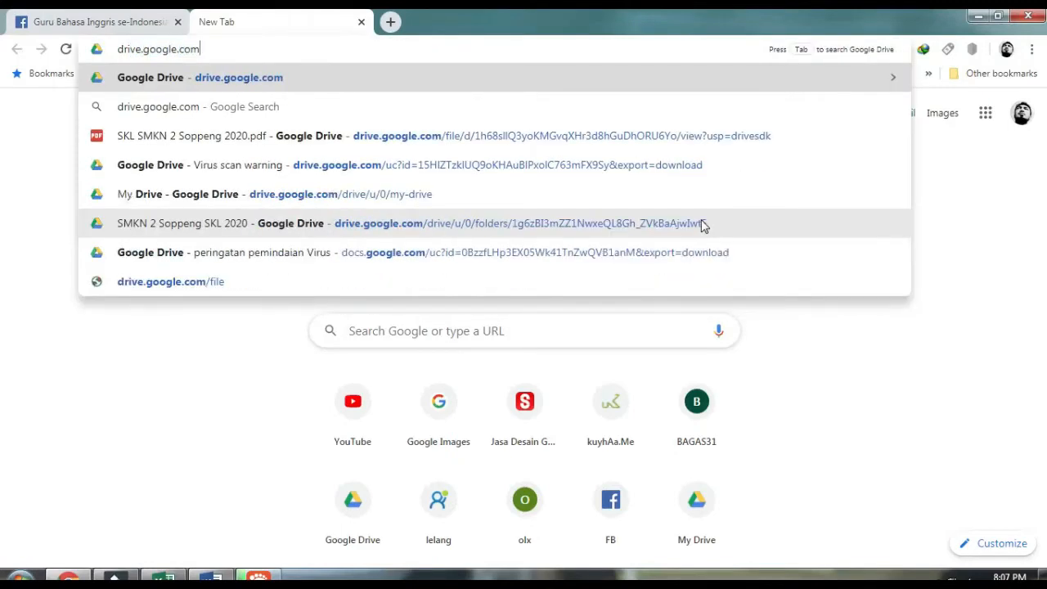
key(Return)
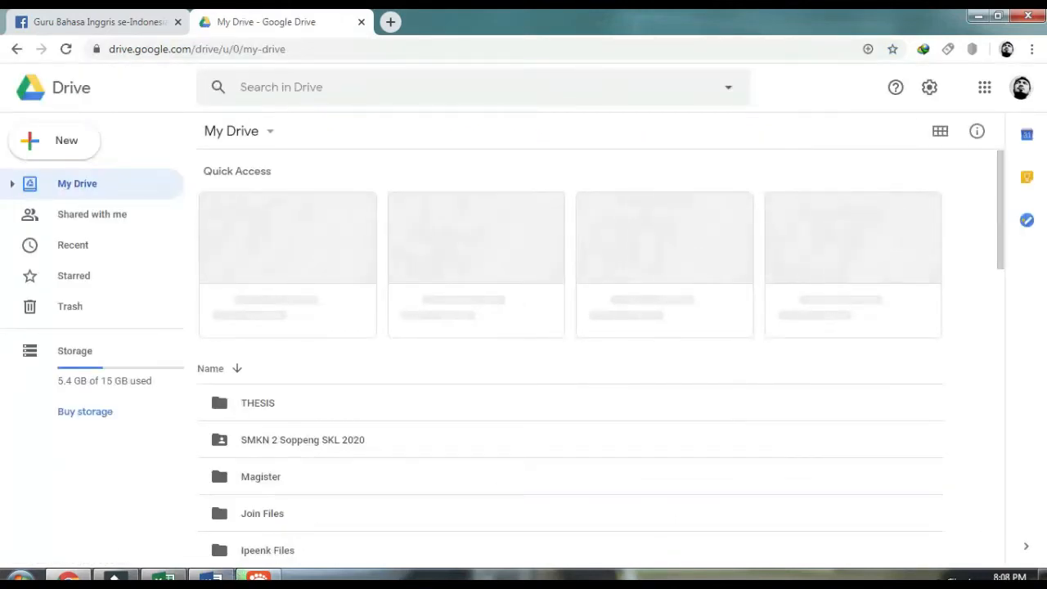
- Create a folder named "SKL SMKN 2 Soppeng 2020" in My Drive and open it
mouse_move(211, 576)
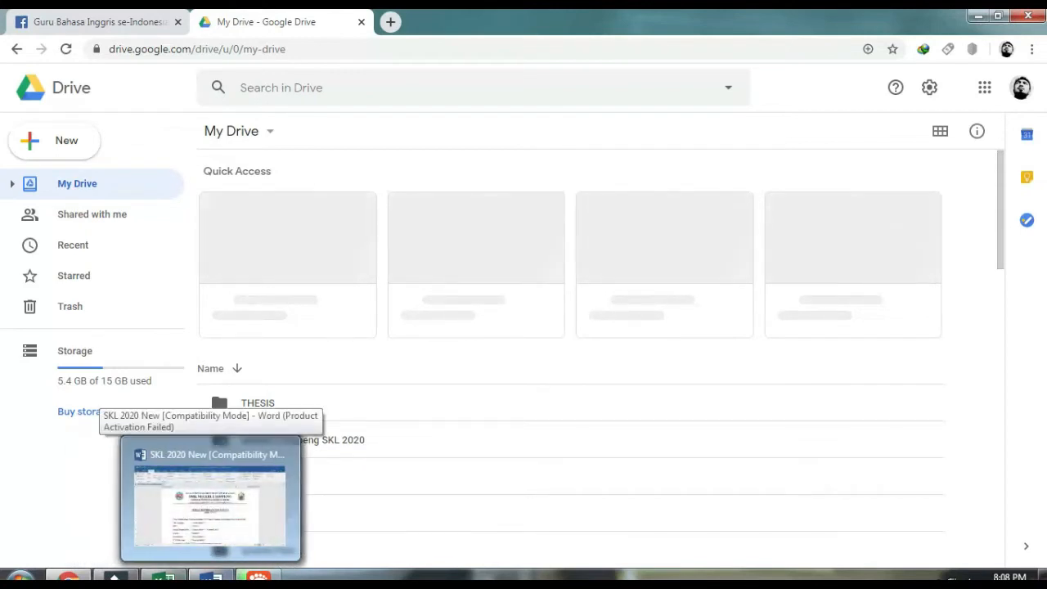
click(36, 148)
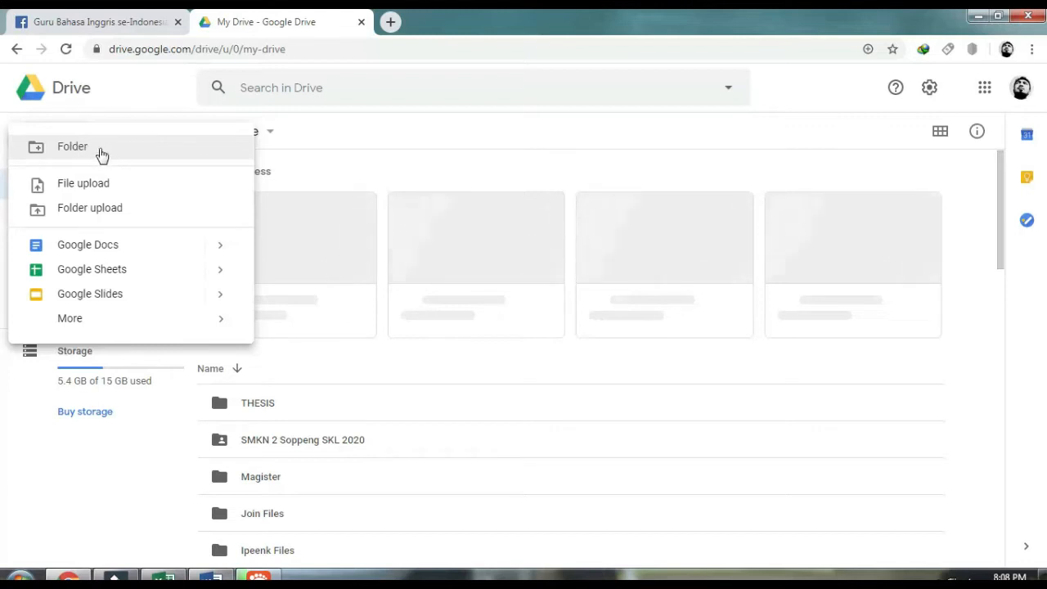
click(102, 155)
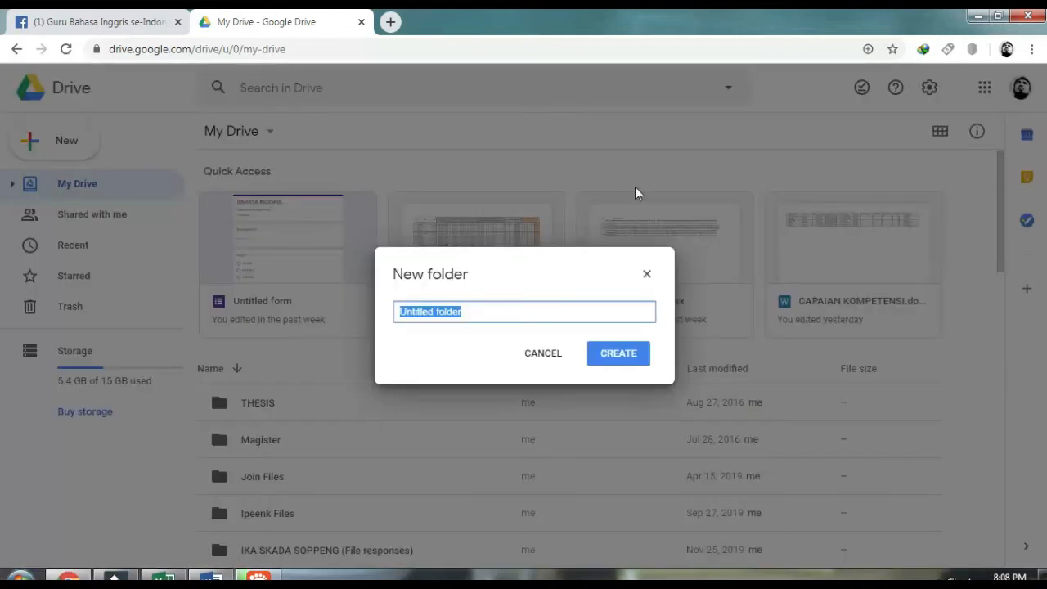
text(SKL SMKN 2 Soppeng)
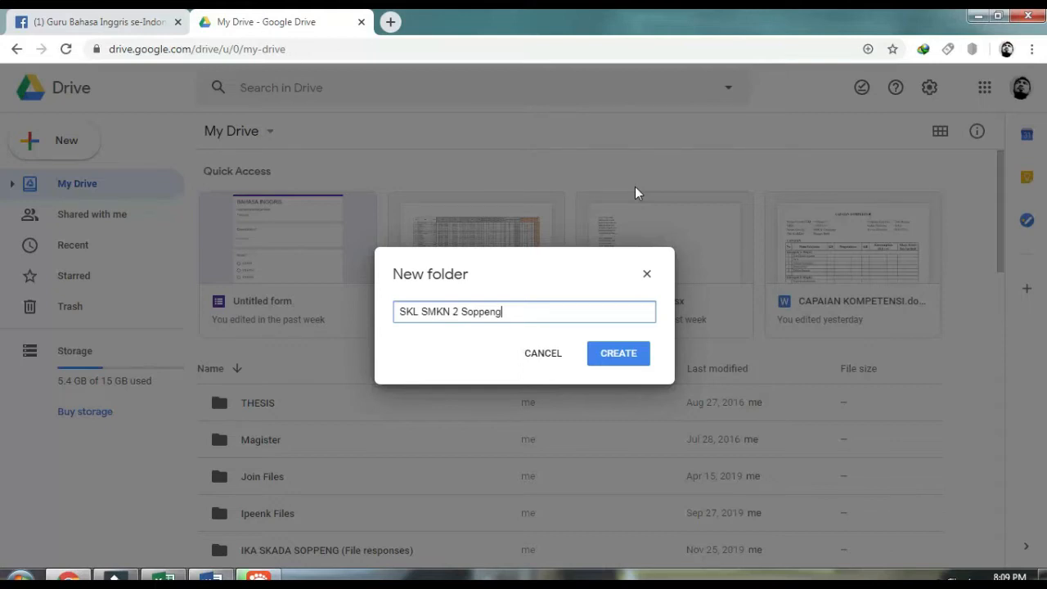
text(2020)
click(619, 355)
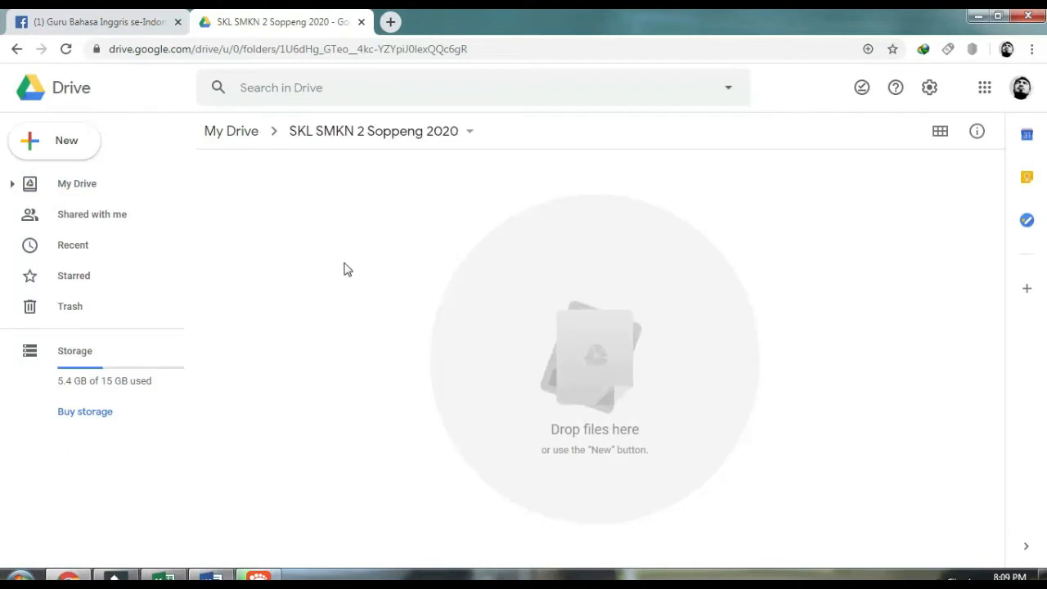
- Upload the files DATA SKL 2020 and SKL 2020 New to the SKL SMKN 2 Soppeng 2020 folder and dismiss the upload notice
click(67, 145)
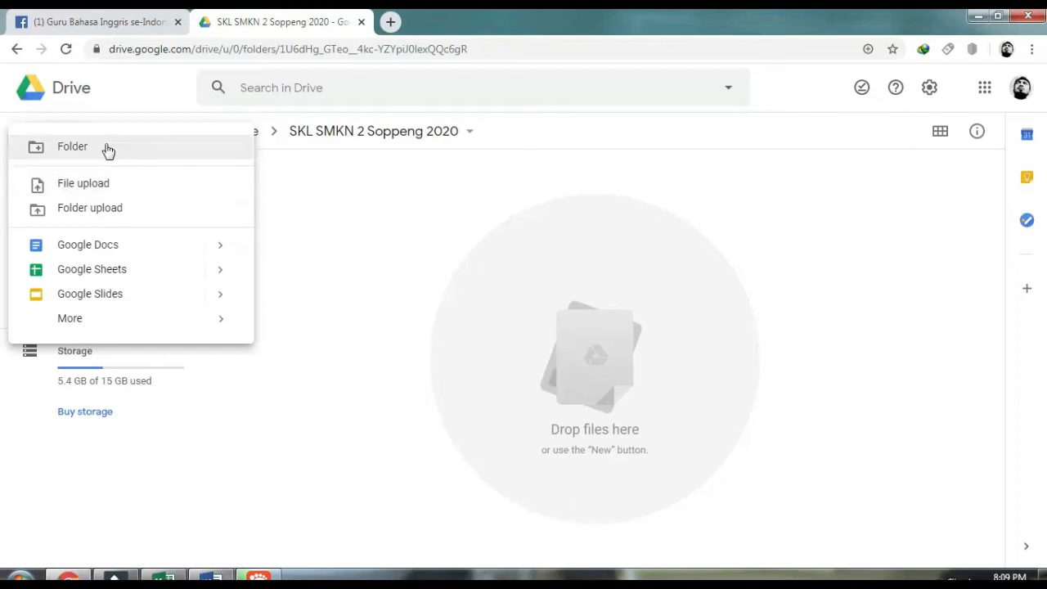
click(78, 193)
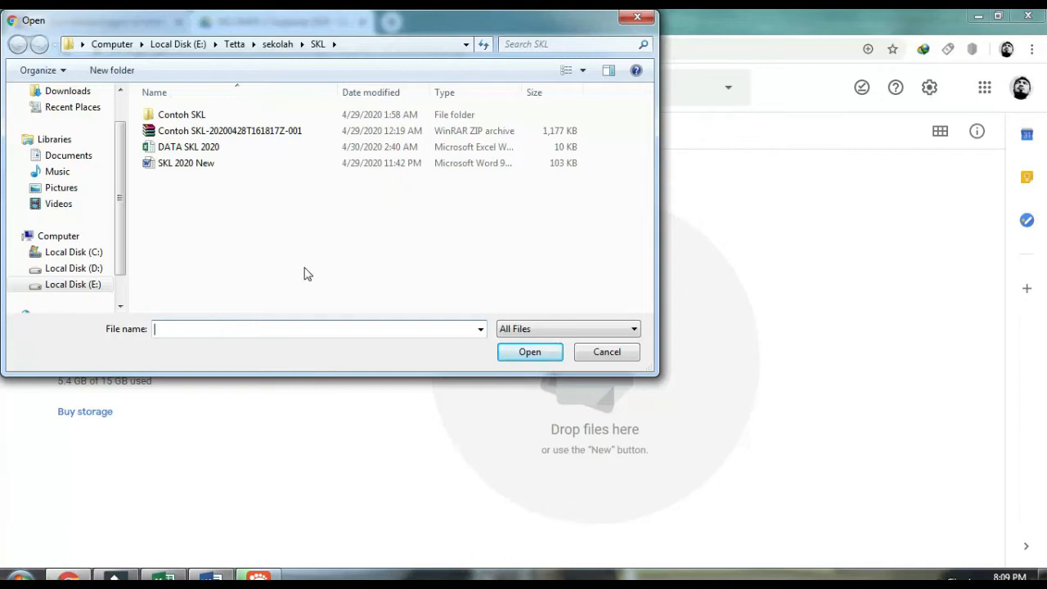
drag(202, 201, 165, 146)
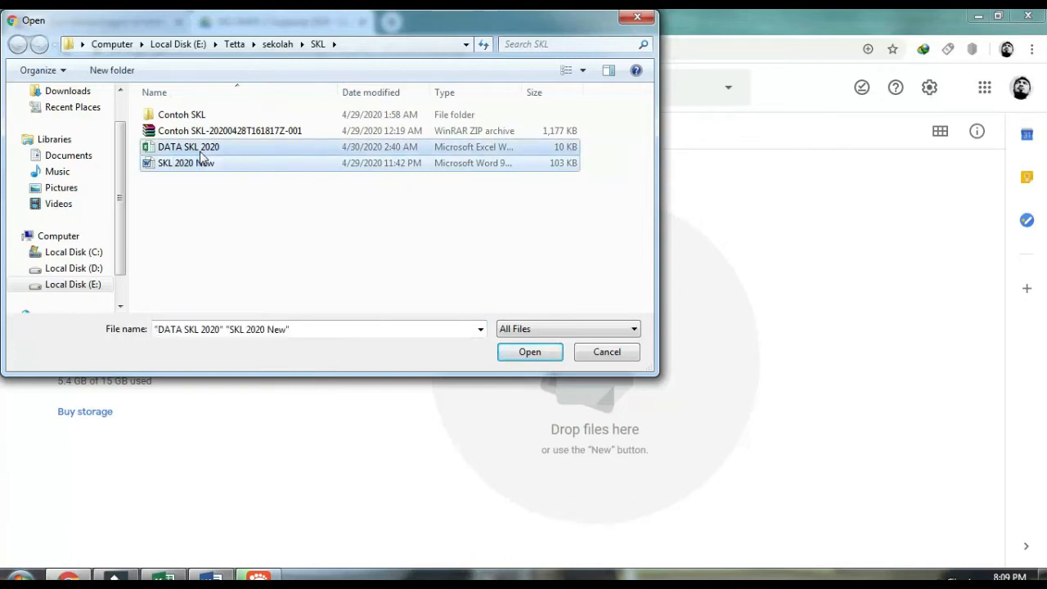
click(530, 354)
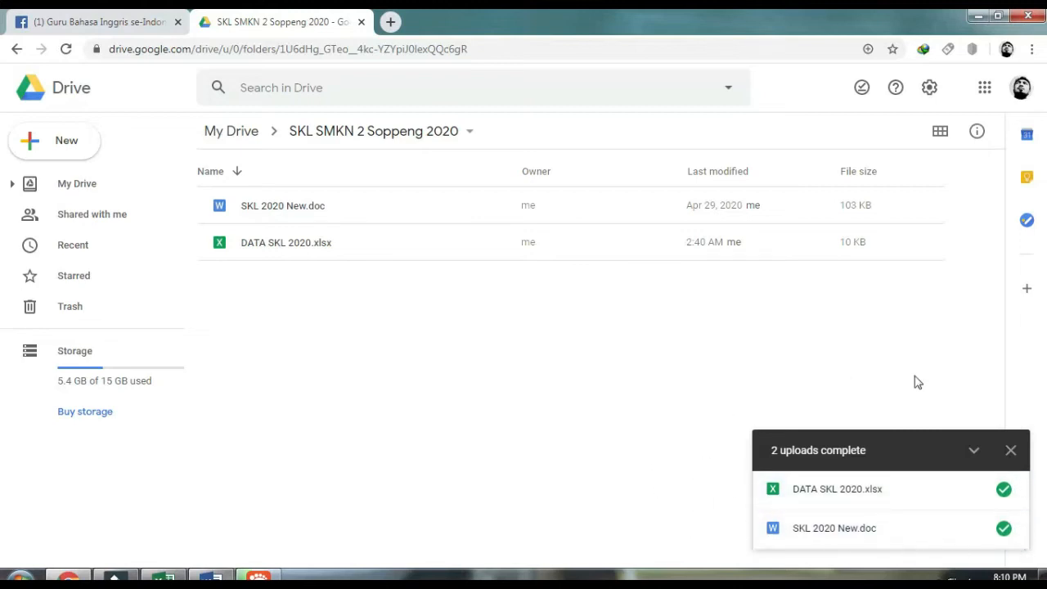
click(1009, 453)
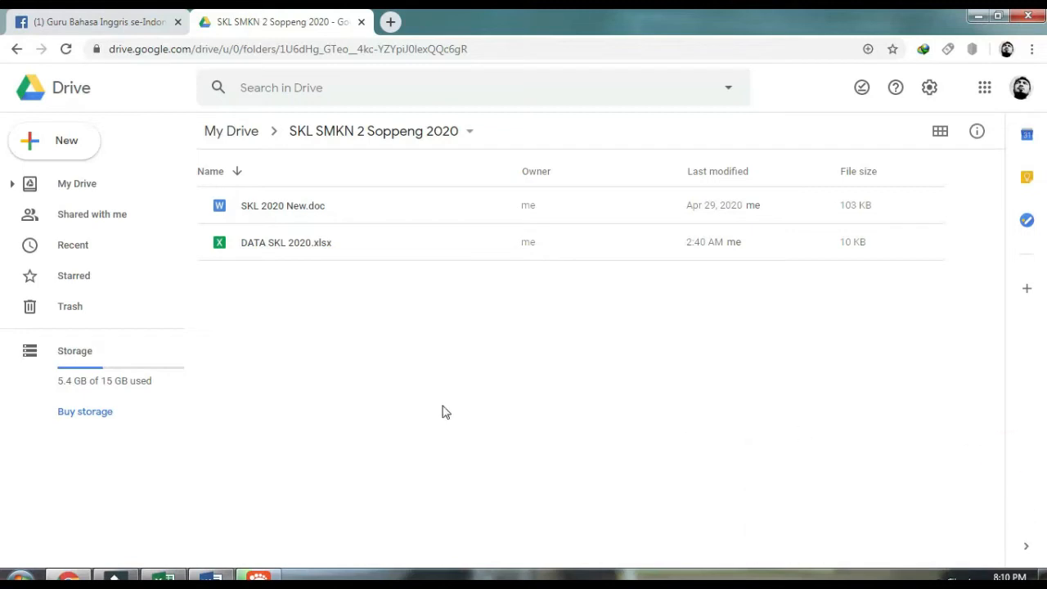
- Open the uploaded SKL 2020 New.doc letter from the folder with Google Docs
double_click(303, 207)
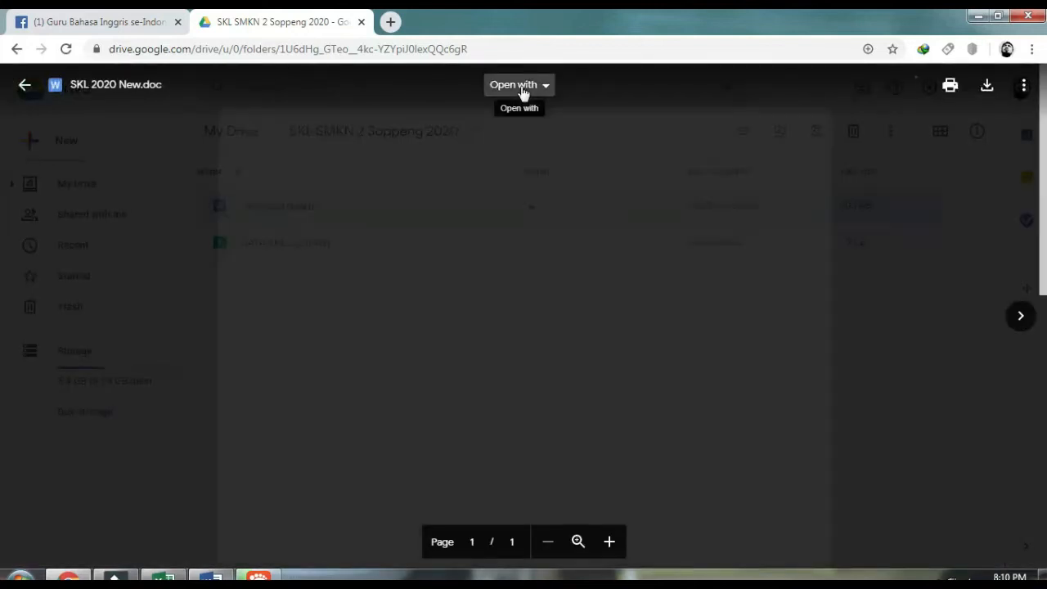
click(524, 89)
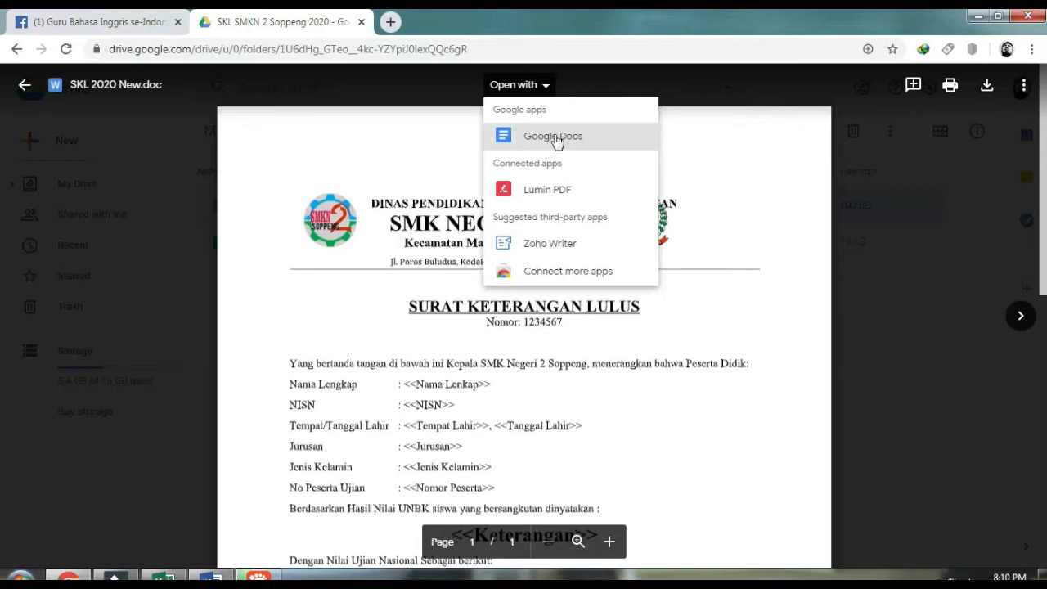
click(553, 137)
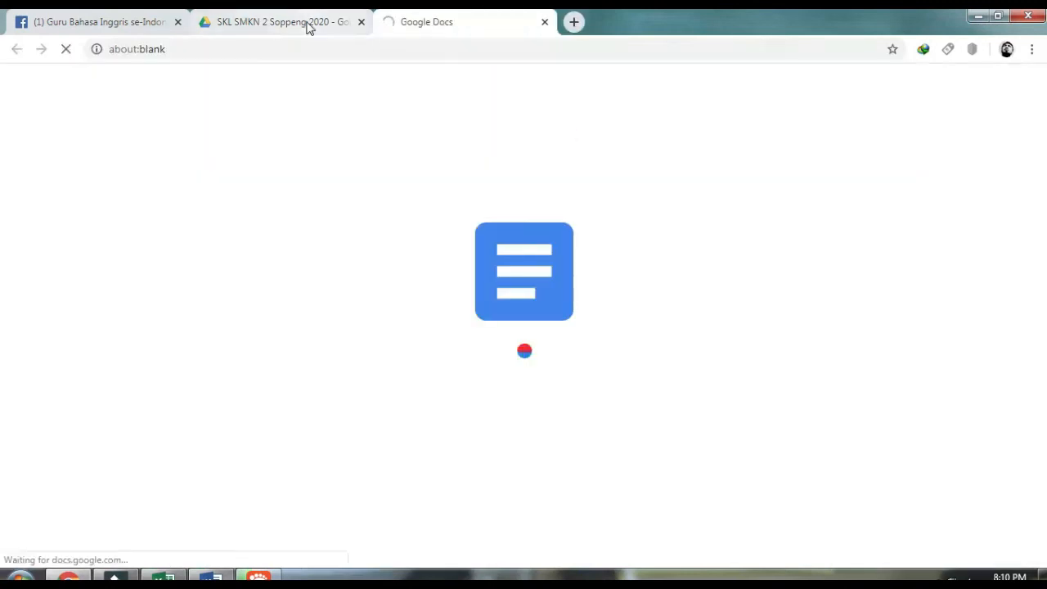
- Return to the Drive folder and open DATA SKL 2020.xlsx with Google Sheets
click(306, 24)
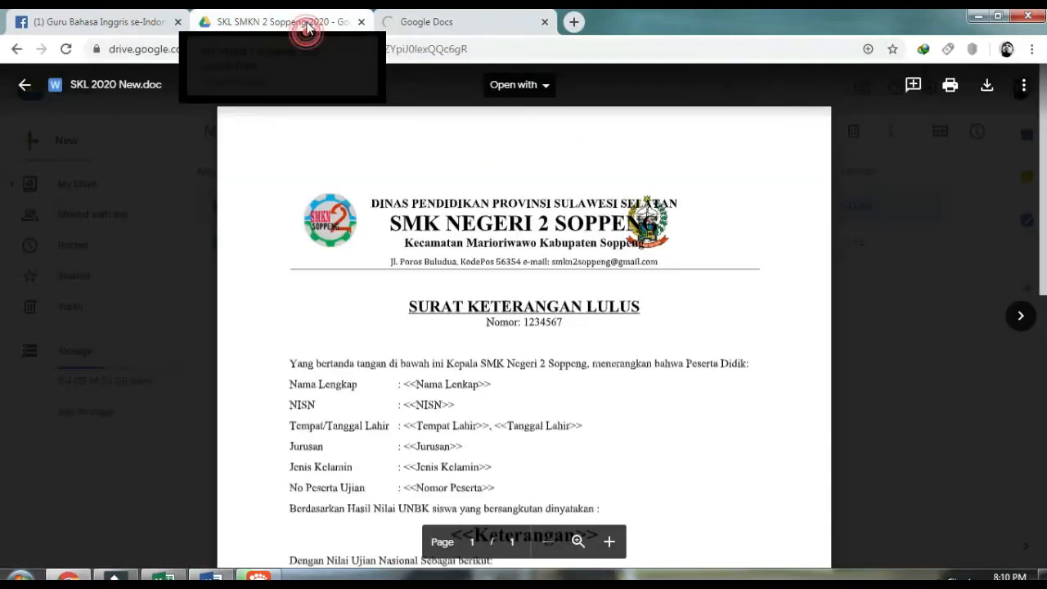
click(24, 89)
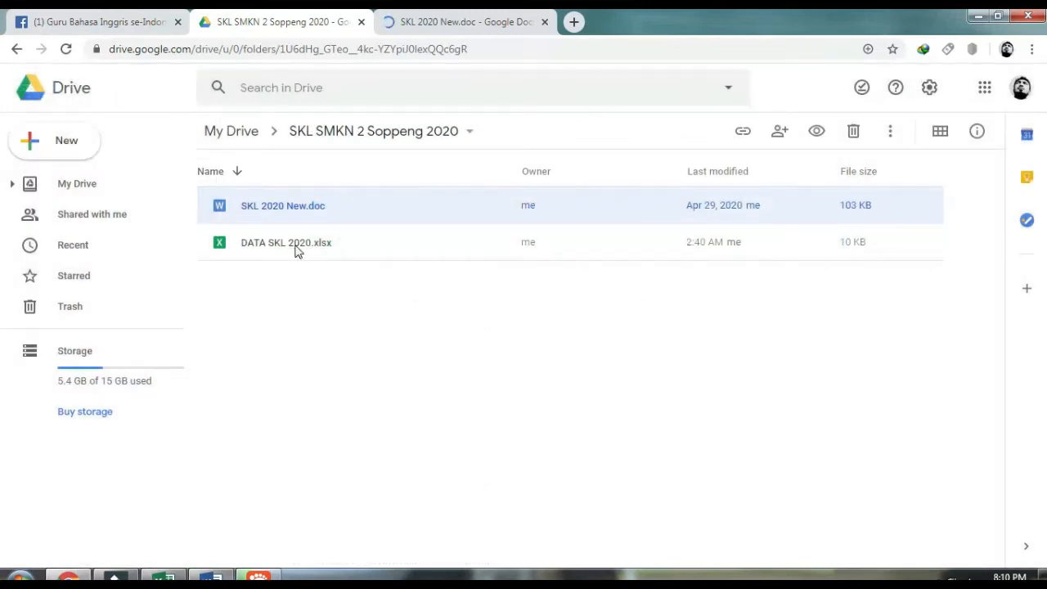
double_click(296, 251)
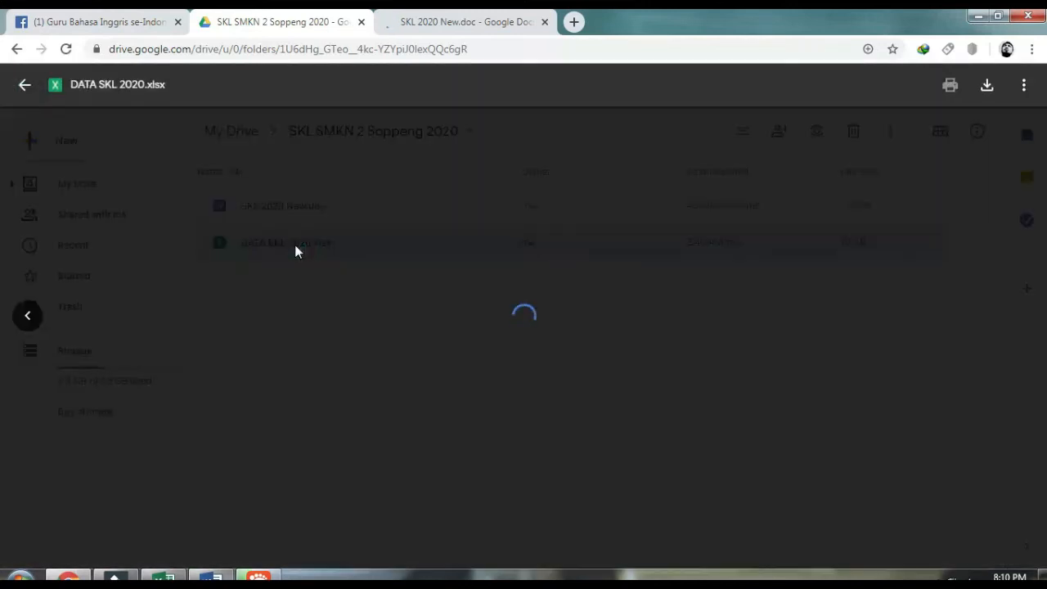
click(518, 88)
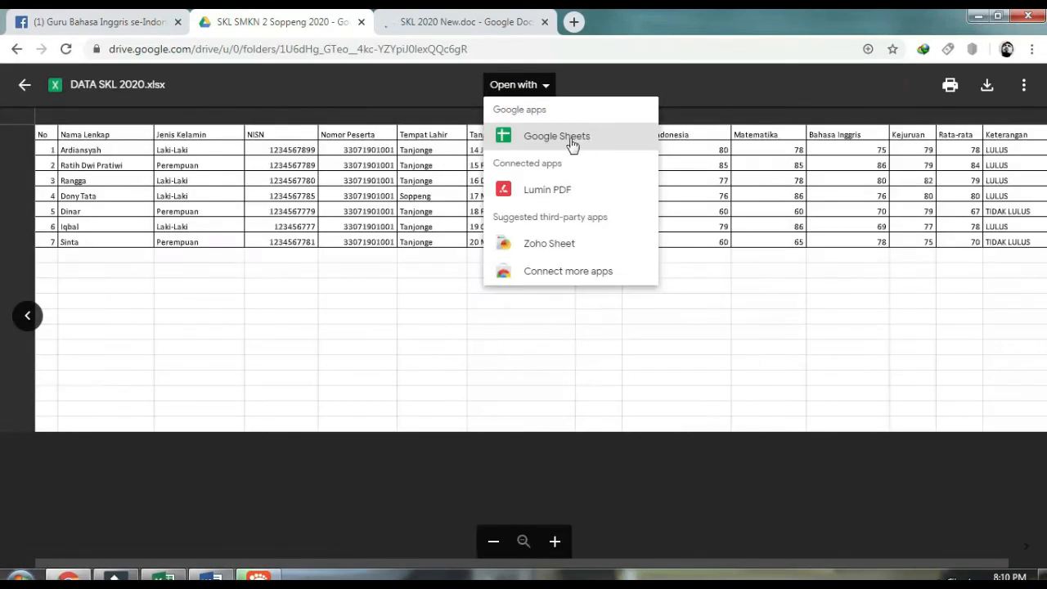
click(563, 139)
- In the SKL 2020 New letter, shift the first three letterhead lines and the provincial emblem rightward so both logos clear the text
key(ctrl+Tab)
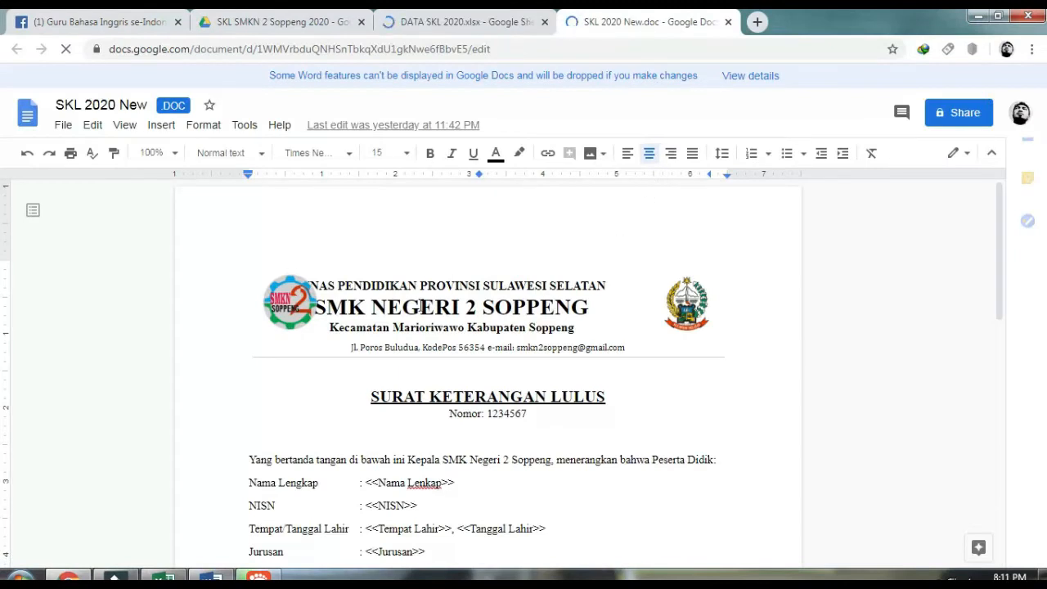
scroll(372, 309, down, 1)
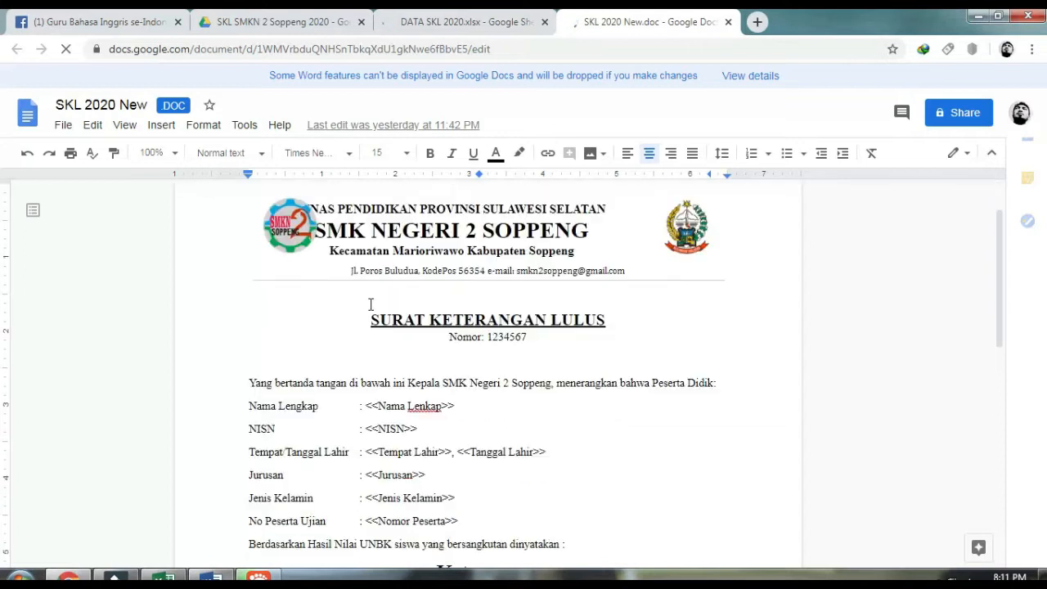
drag(328, 210, 437, 266)
click(248, 175)
click(672, 368)
drag(332, 185, 381, 206)
drag(318, 150, 327, 151)
click(720, 207)
click(357, 185)
drag(357, 185, 629, 227)
click(402, 261)
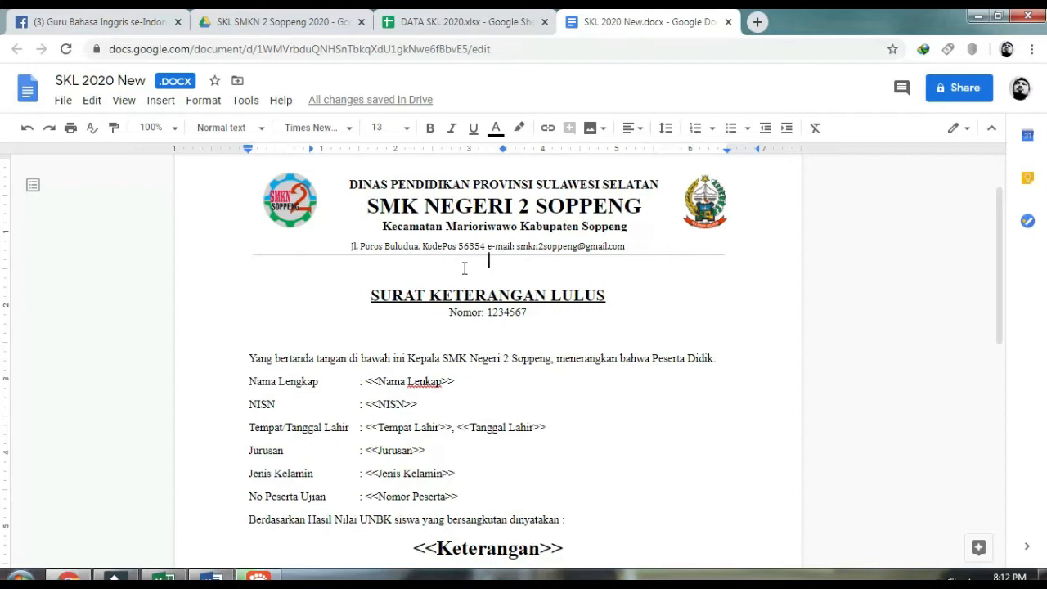
scroll(466, 291, down, 6)
scroll(470, 312, up, 8)
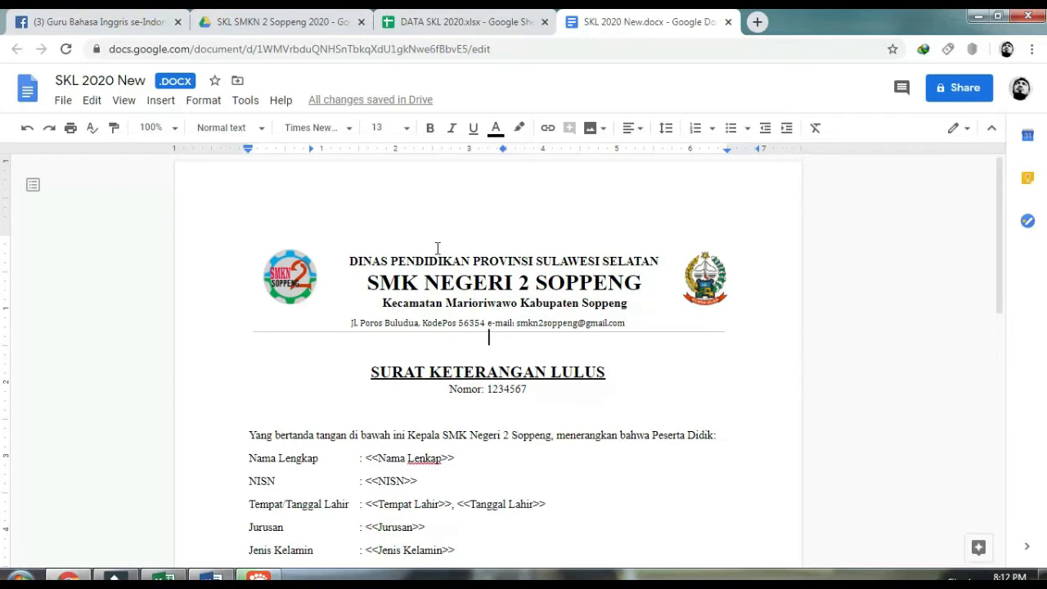
- Save the SKL 2020 New letter in Google Docs format and close the original .docx version
click(64, 102)
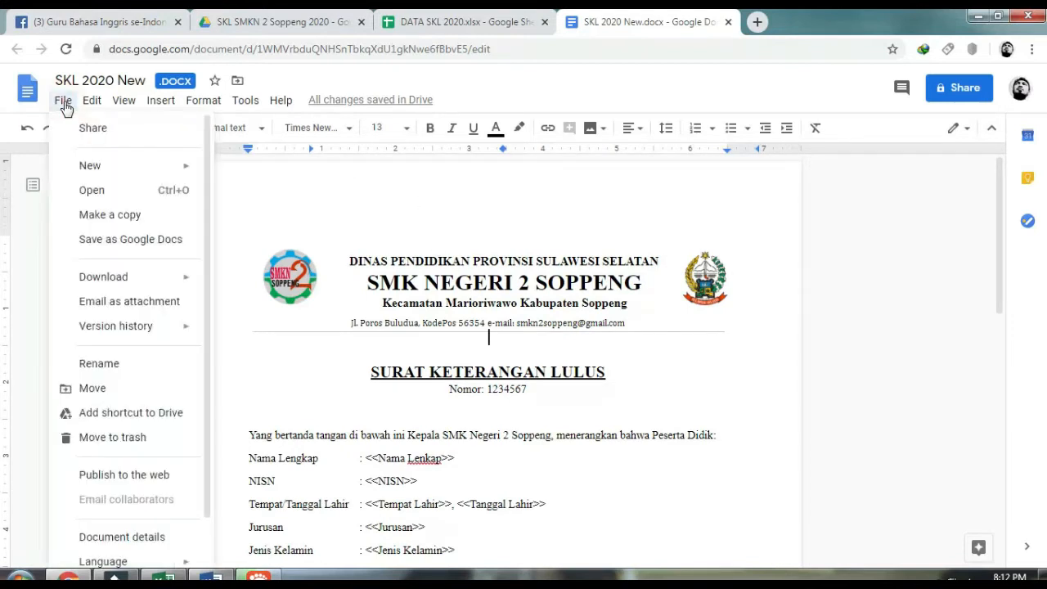
click(137, 246)
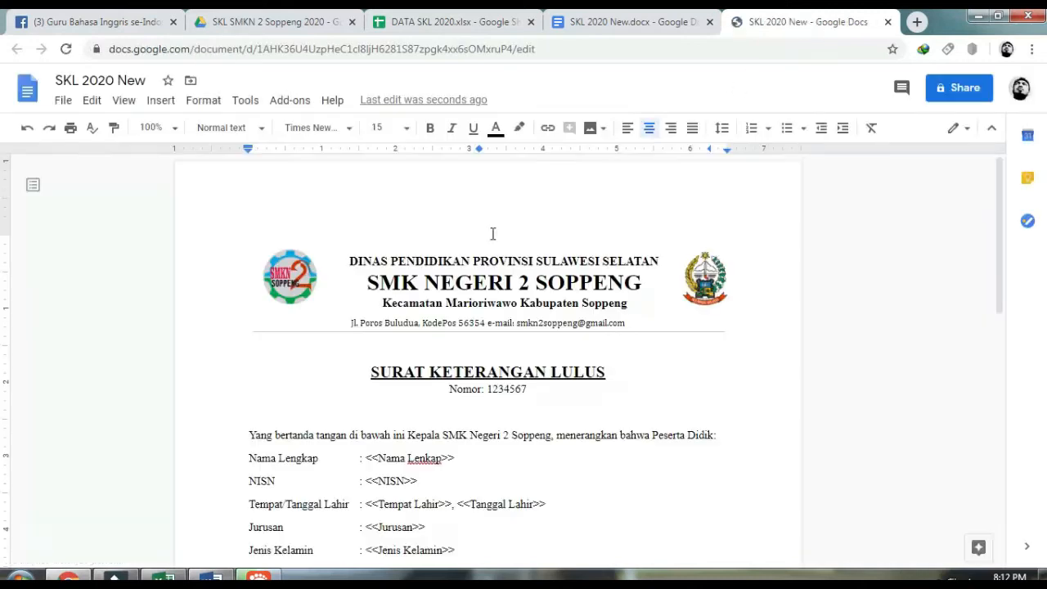
scroll(500, 250, down, 3)
scroll(500, 250, up, 3)
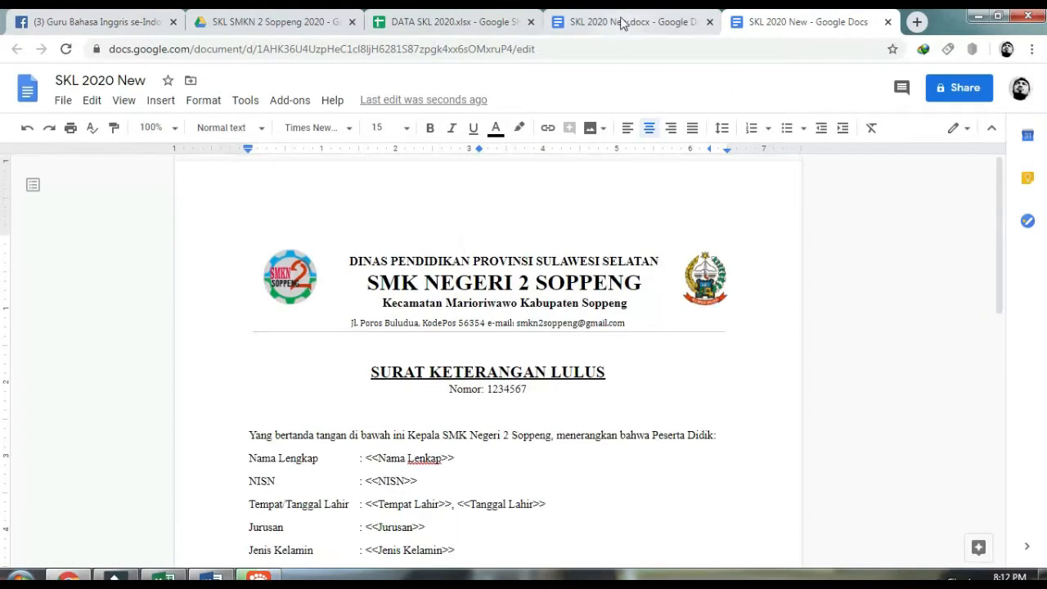
click(622, 23)
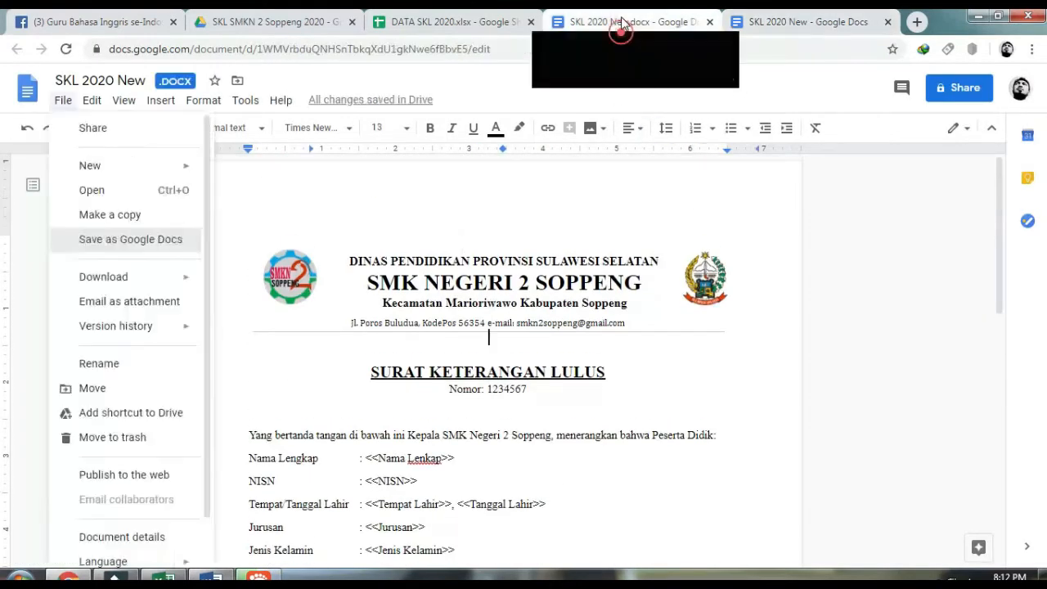
click(709, 24)
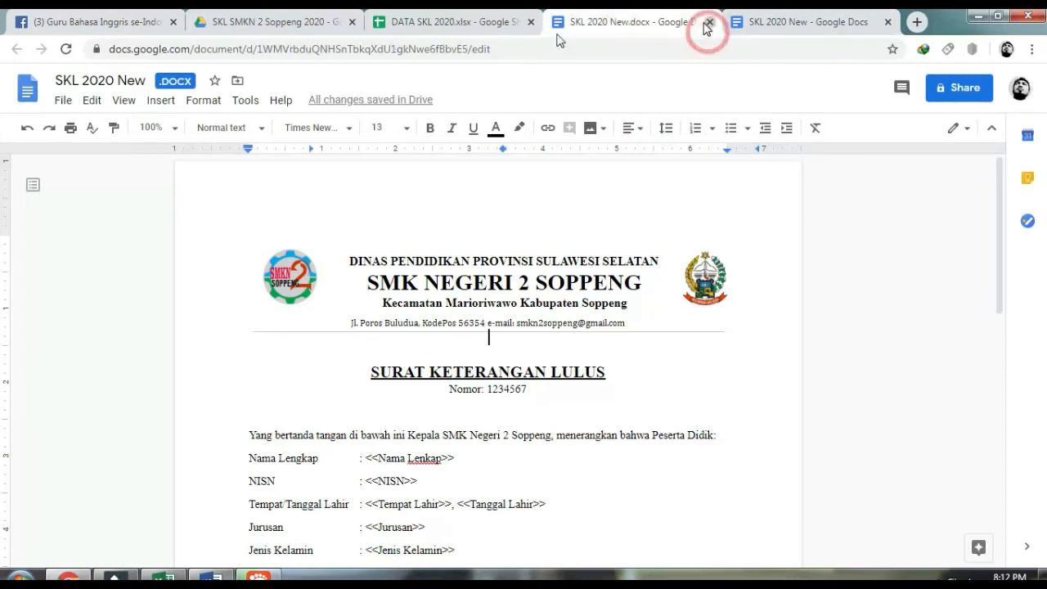
- Save the DATA SKL 2020 workbook in Google Sheets format and close the original .xlsx version
click(444, 25)
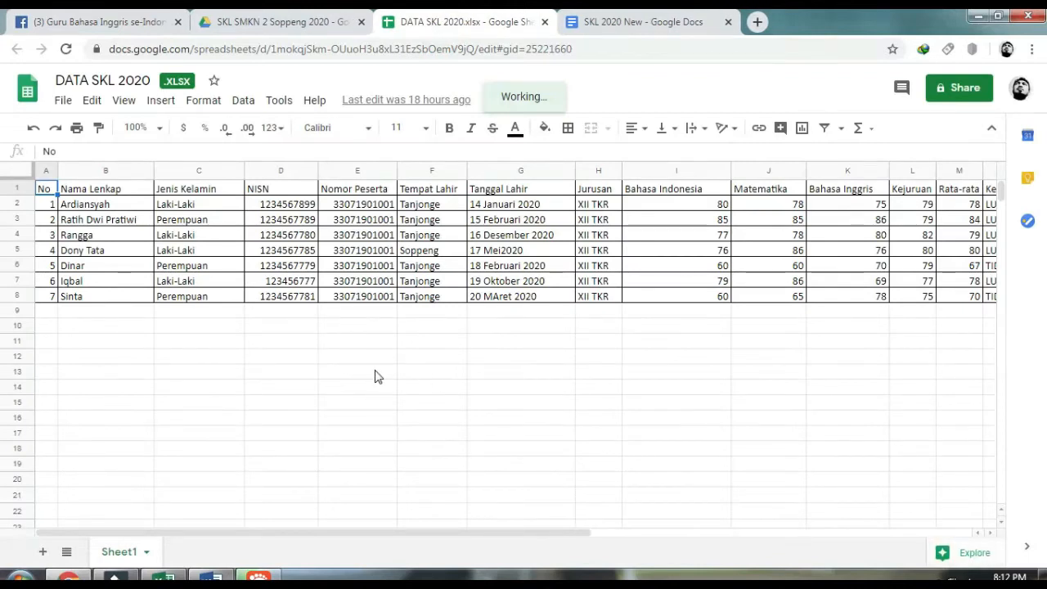
click(65, 103)
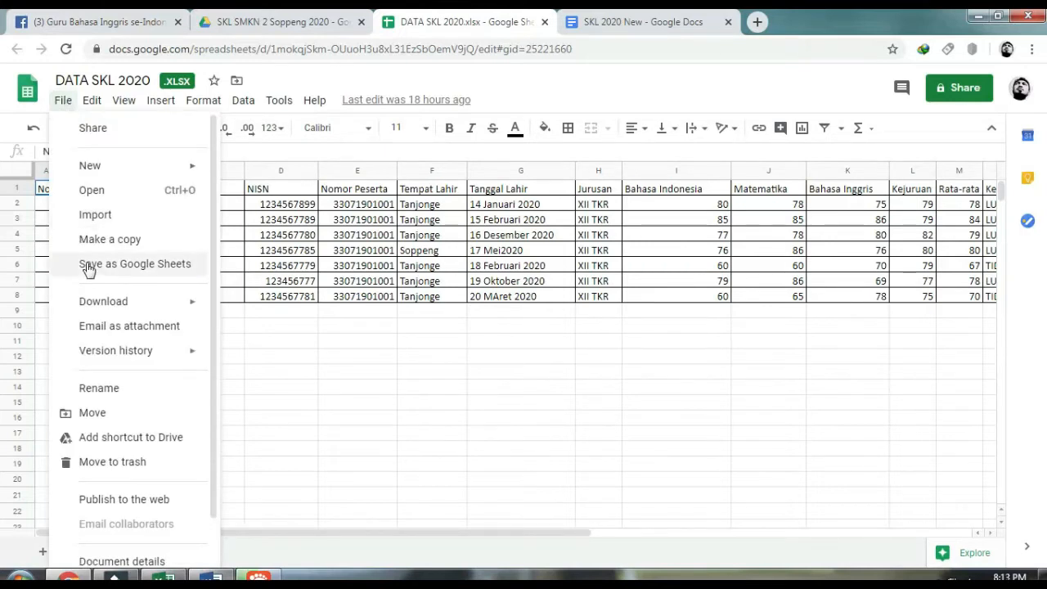
click(164, 274)
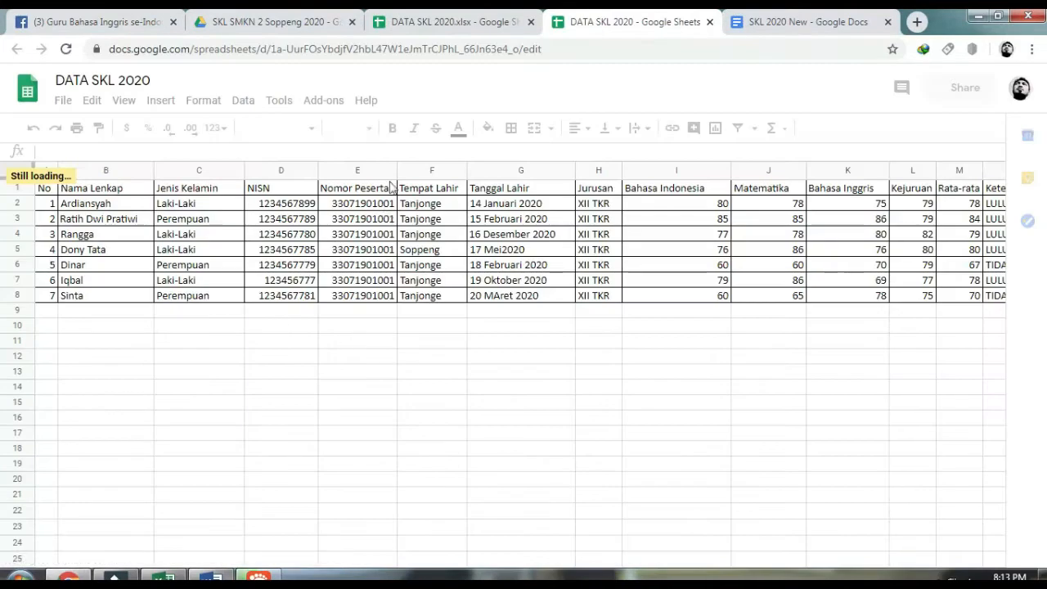
click(446, 23)
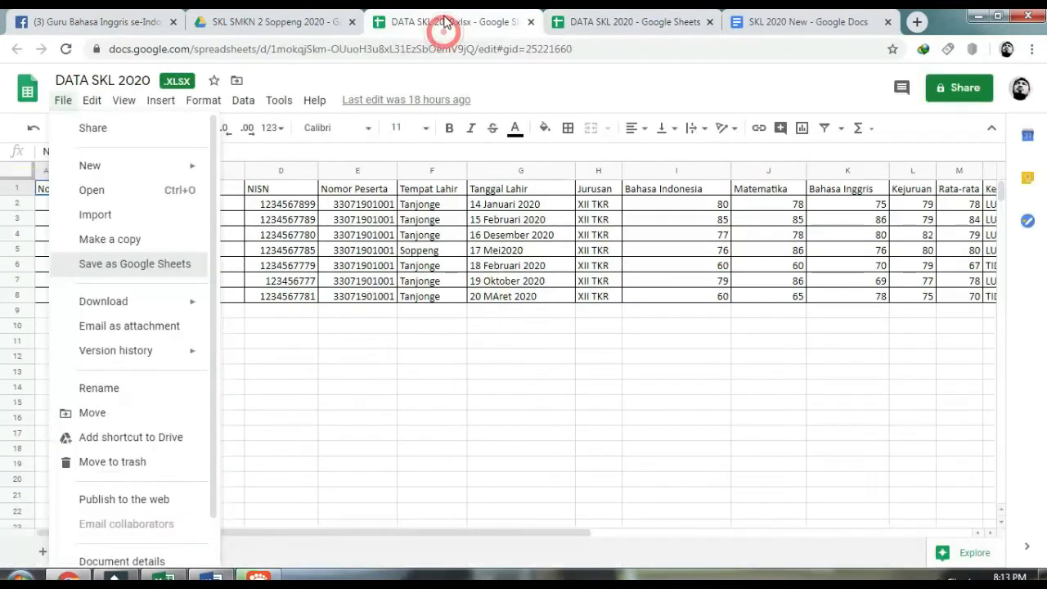
click(530, 22)
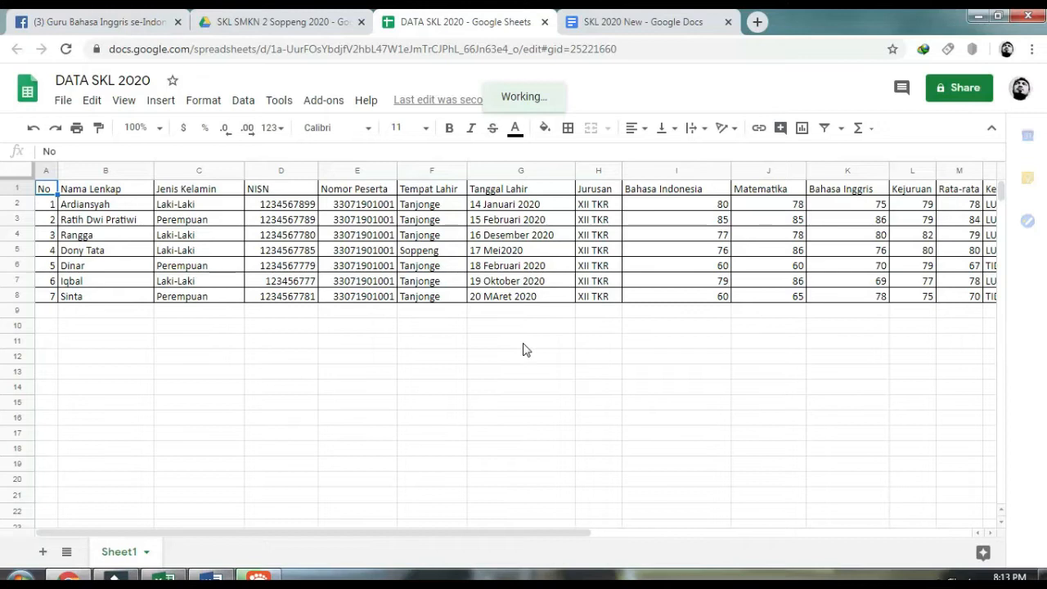
- Search the G Suite Marketplace add-ons for "autocrat" and open the Autocrat listing
click(321, 104)
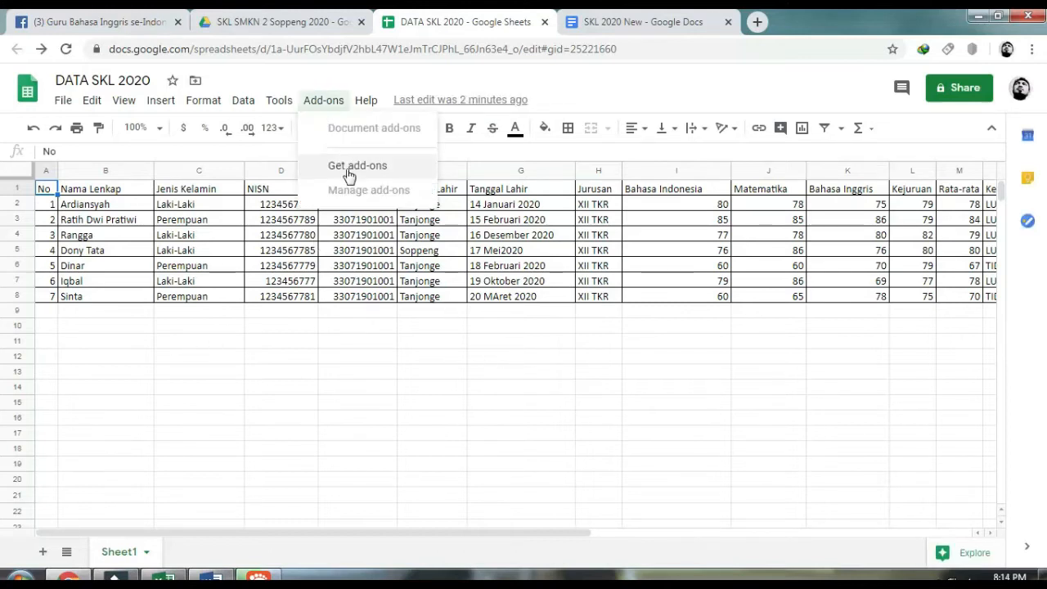
click(349, 172)
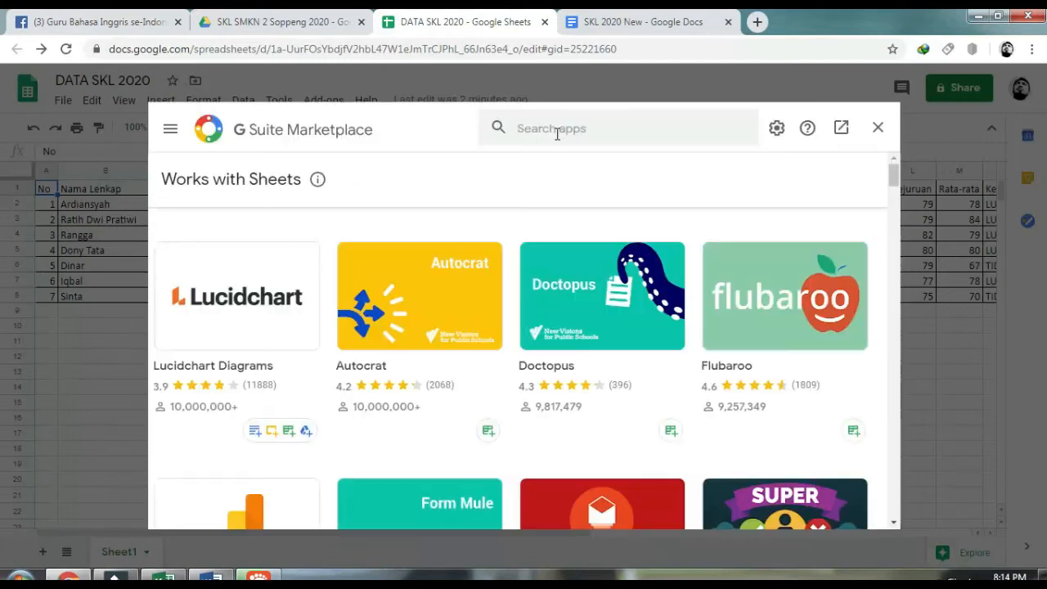
text(a)
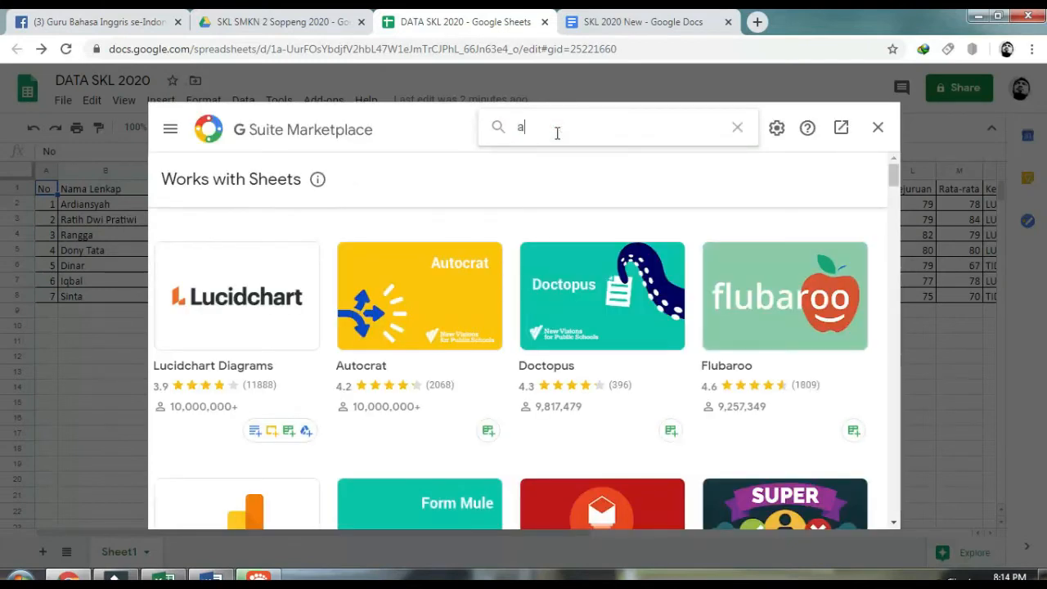
text(utocrat)
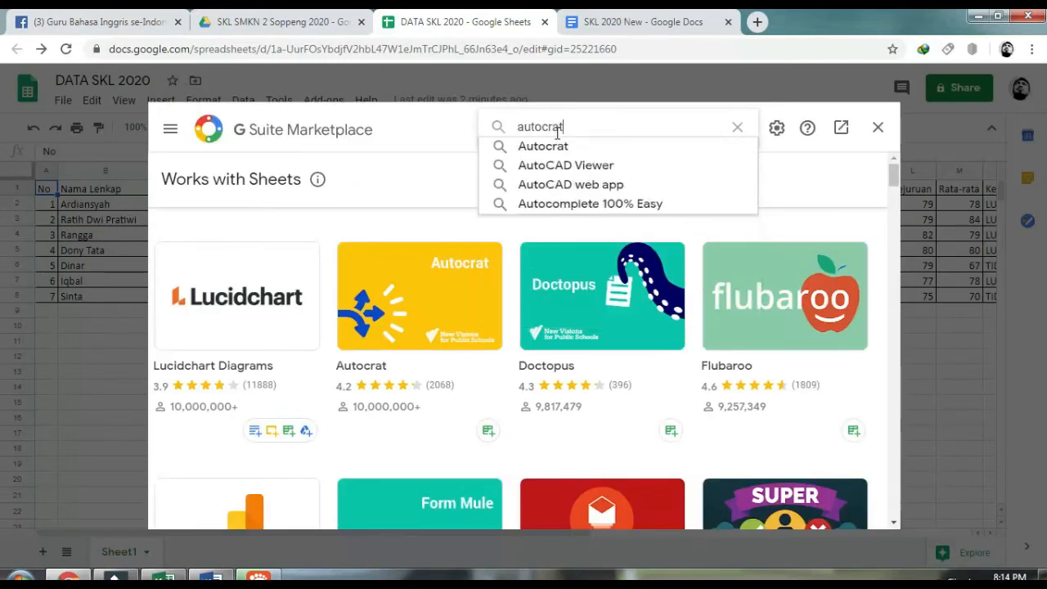
click(556, 138)
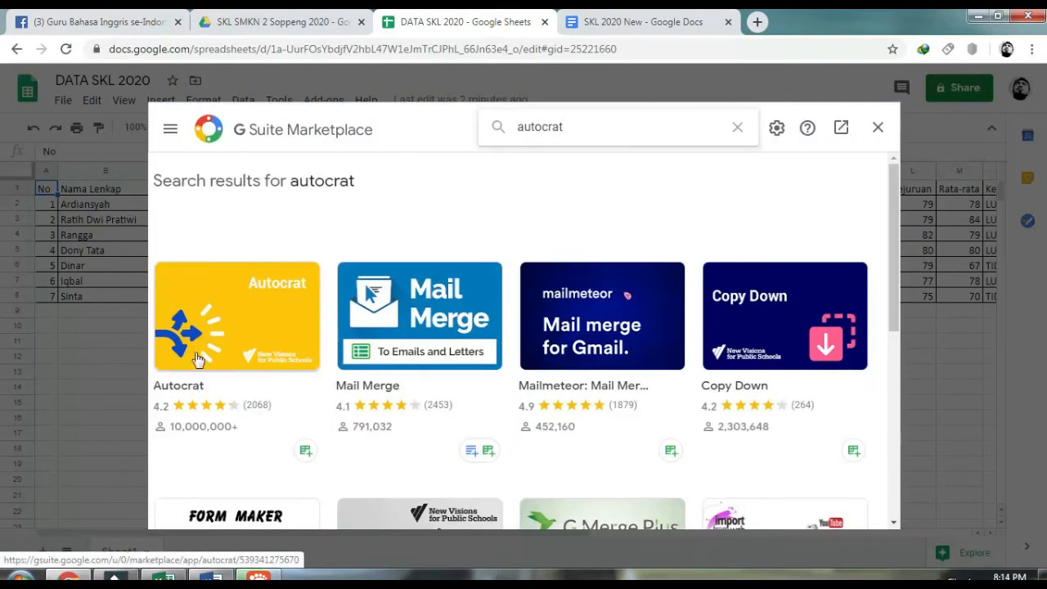
click(212, 329)
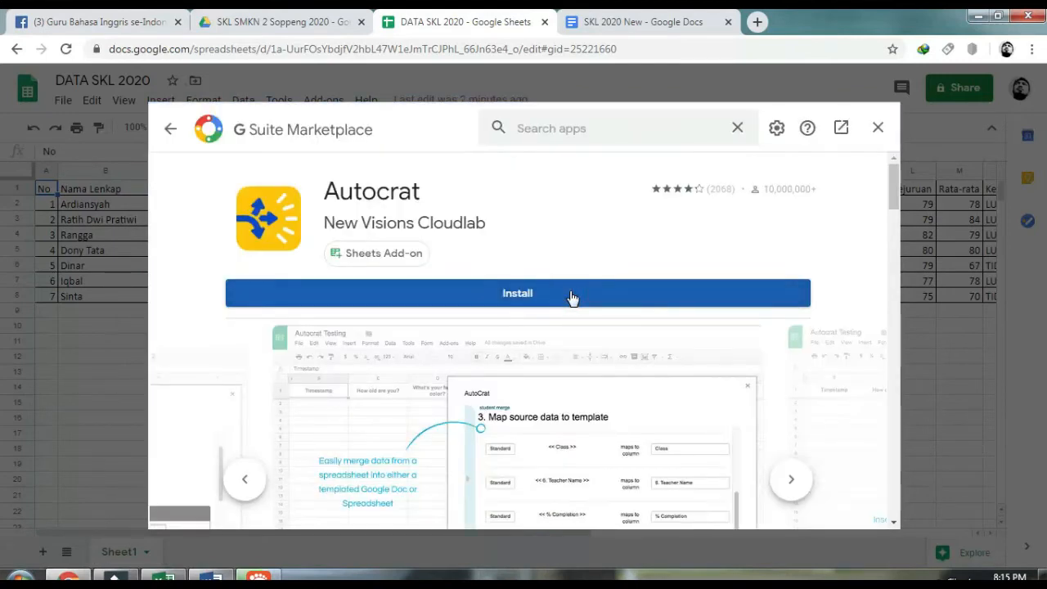
- Install the Autocrat add-on, choosing the existing Google account and granting all the requested permissions
click(573, 298)
click(618, 406)
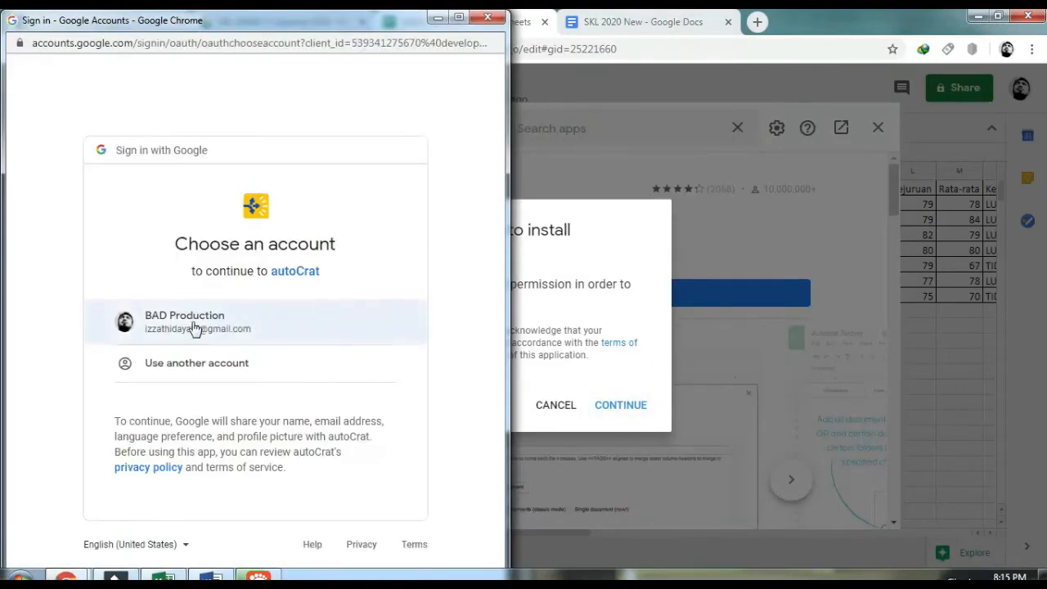
click(184, 330)
scroll(463, 332, down, 8)
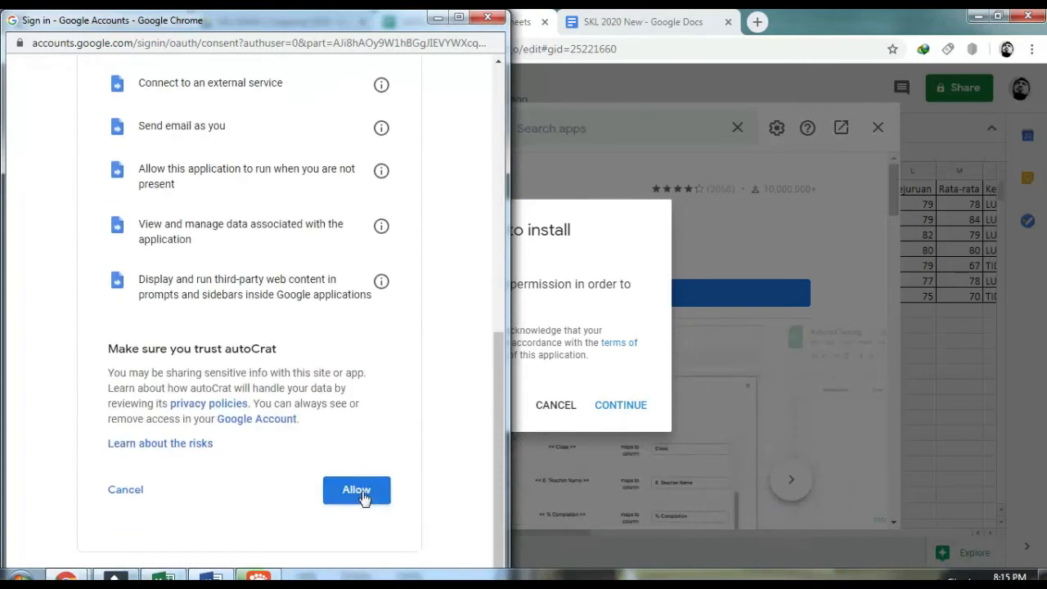
click(362, 490)
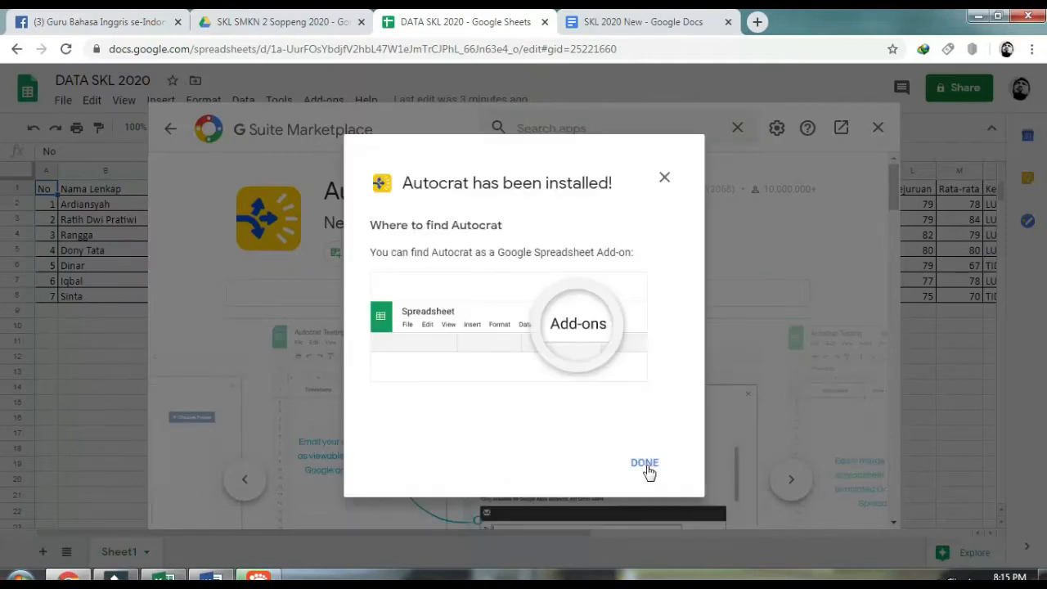
- Dismiss the installation confirmation, close the G Suite Marketplace and open Autocrat in the DATA SKL 2020 spreadsheet
click(646, 468)
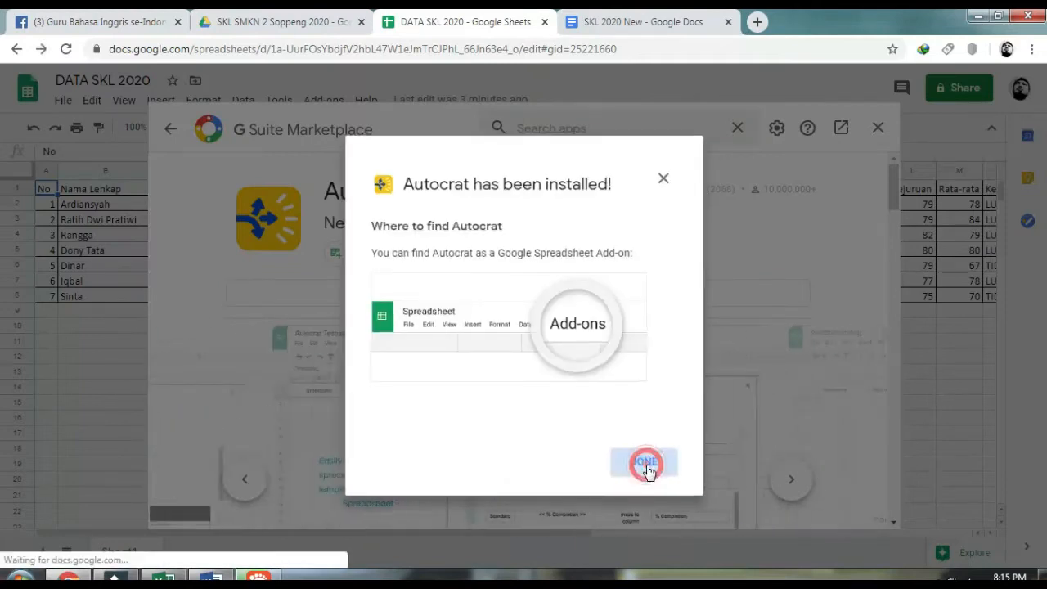
click(877, 128)
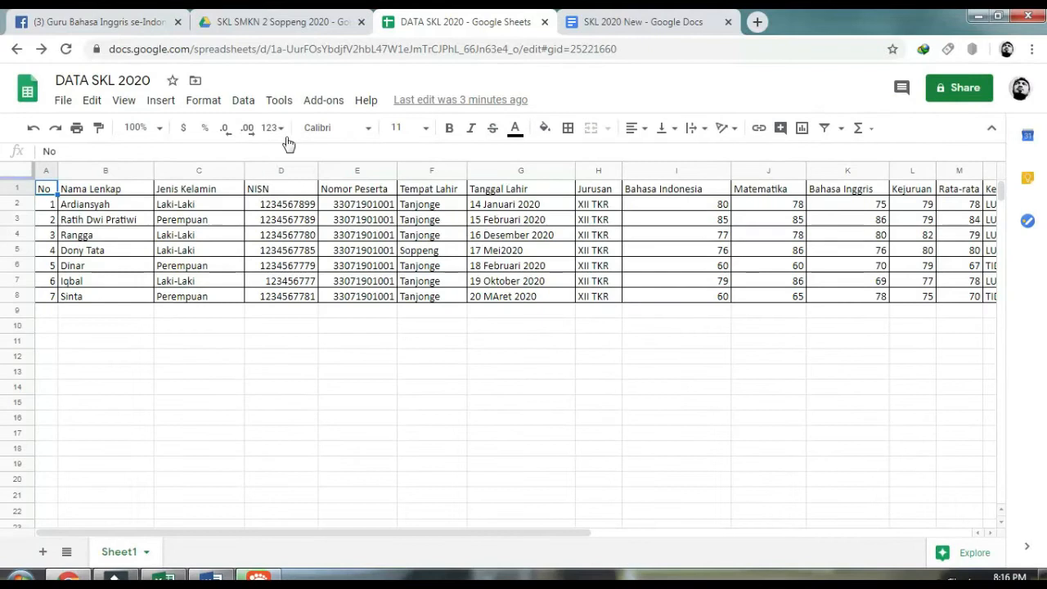
click(316, 102)
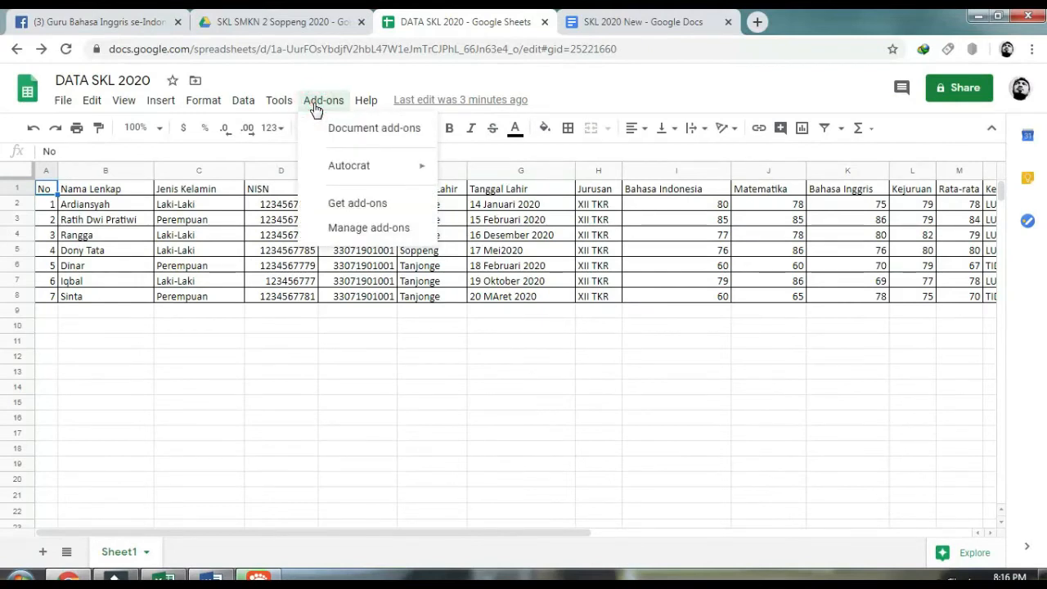
mouse_move(386, 171)
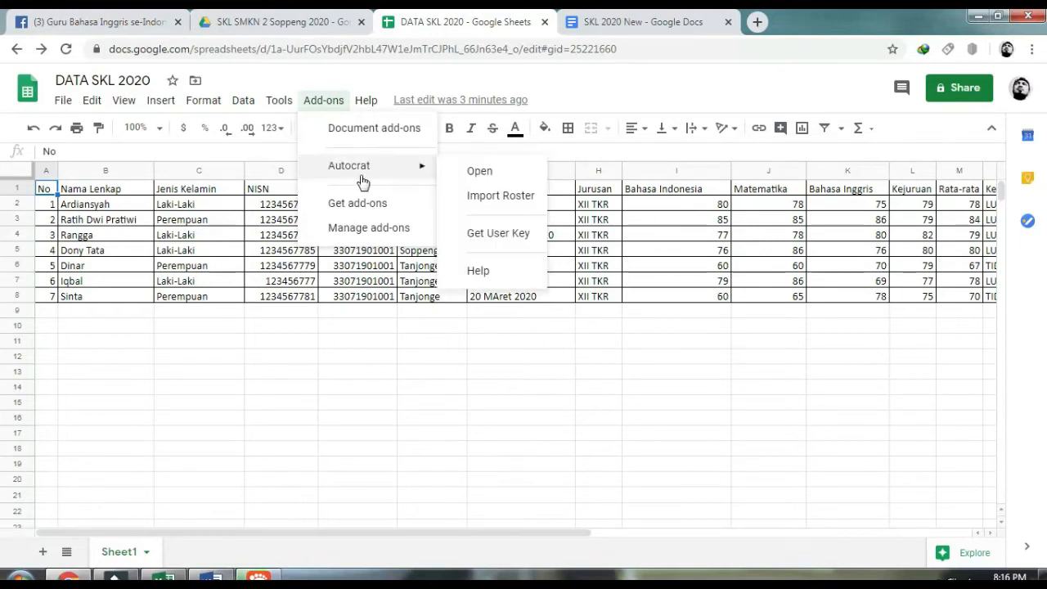
click(483, 174)
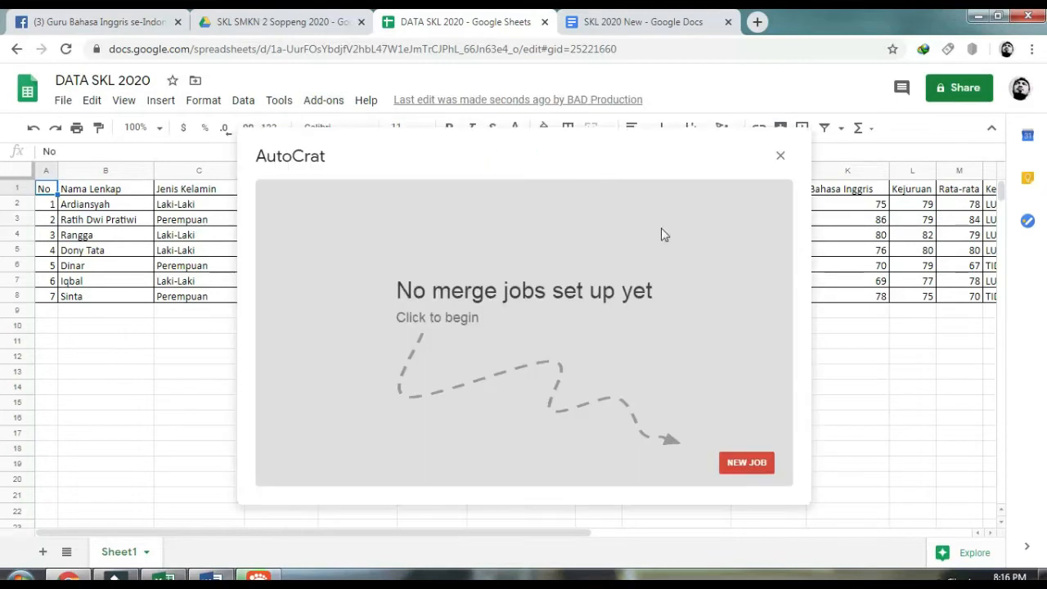
- Create a new merge job named "SKL SMKN 2 SOPPENG" and proceed to the template choice
click(742, 464)
click(355, 257)
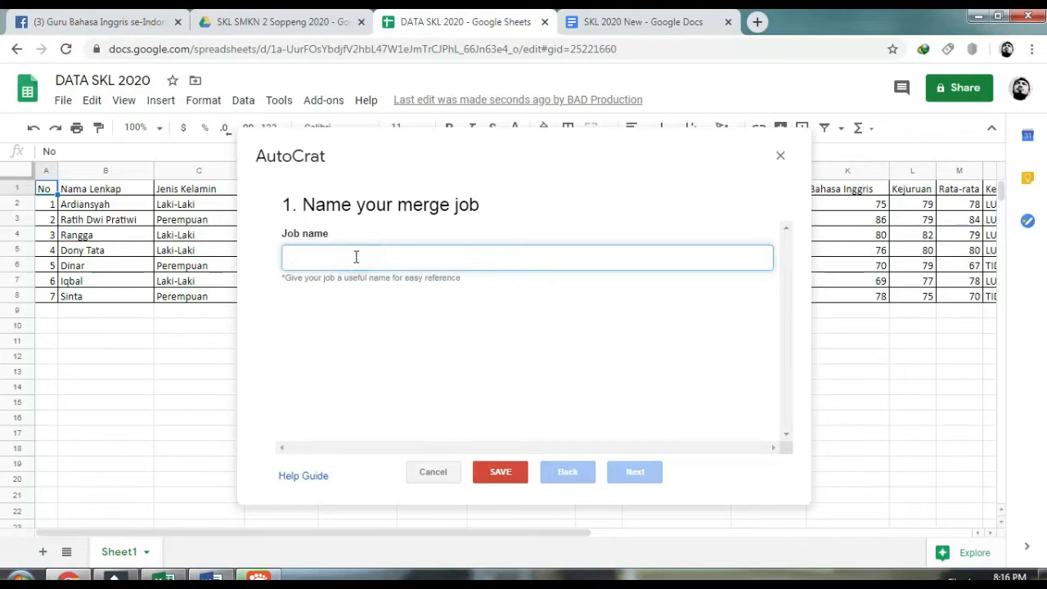
text(SKL )
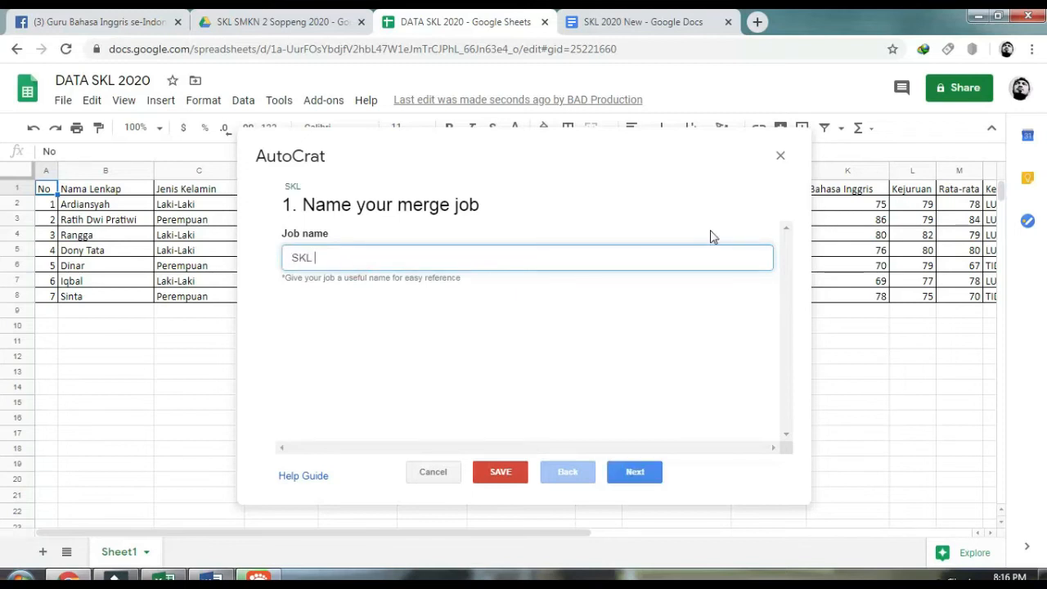
text(SMKN 2 SOPPENG)
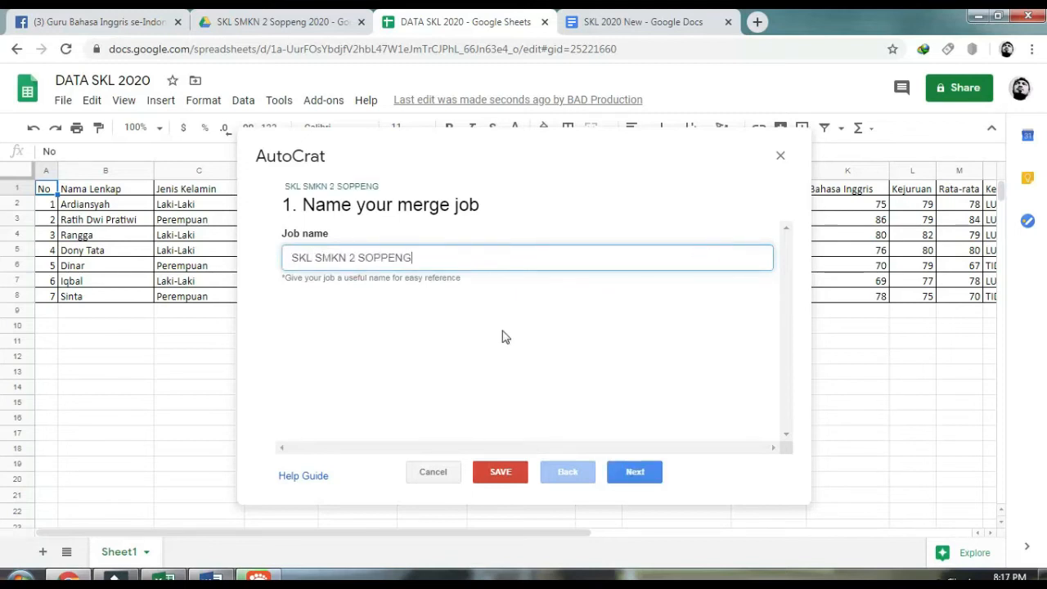
click(638, 473)
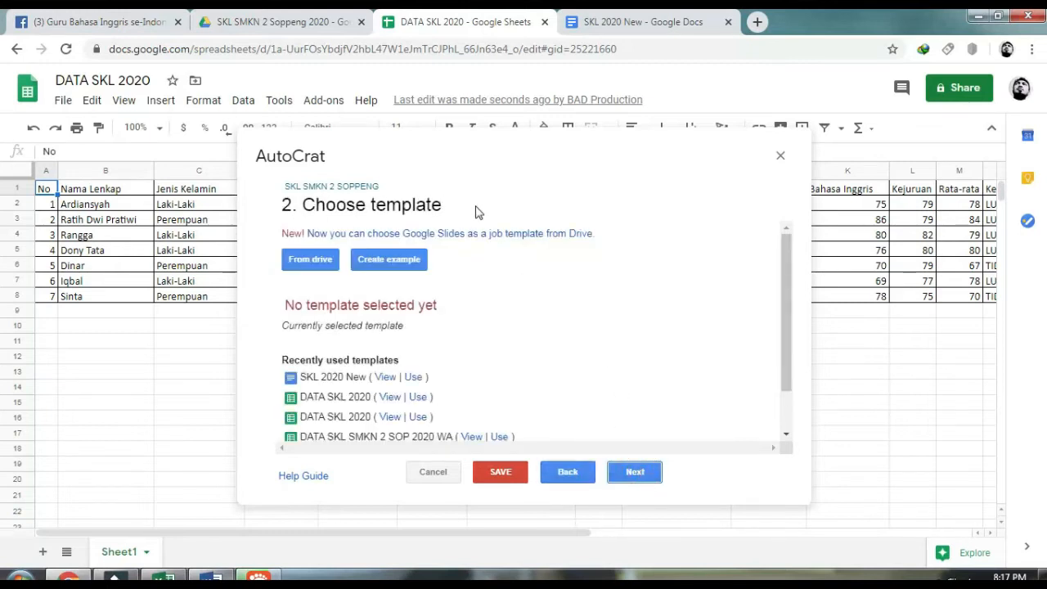
- Select the SKL 2020 New document from Drive as the merge job's template and proceed to the data mapping
click(305, 266)
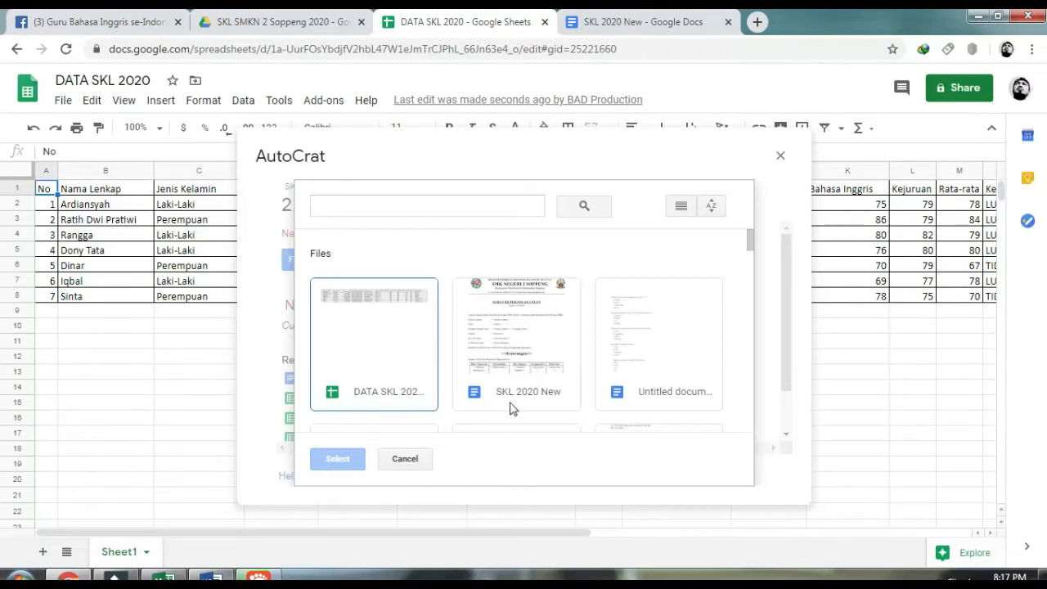
click(528, 344)
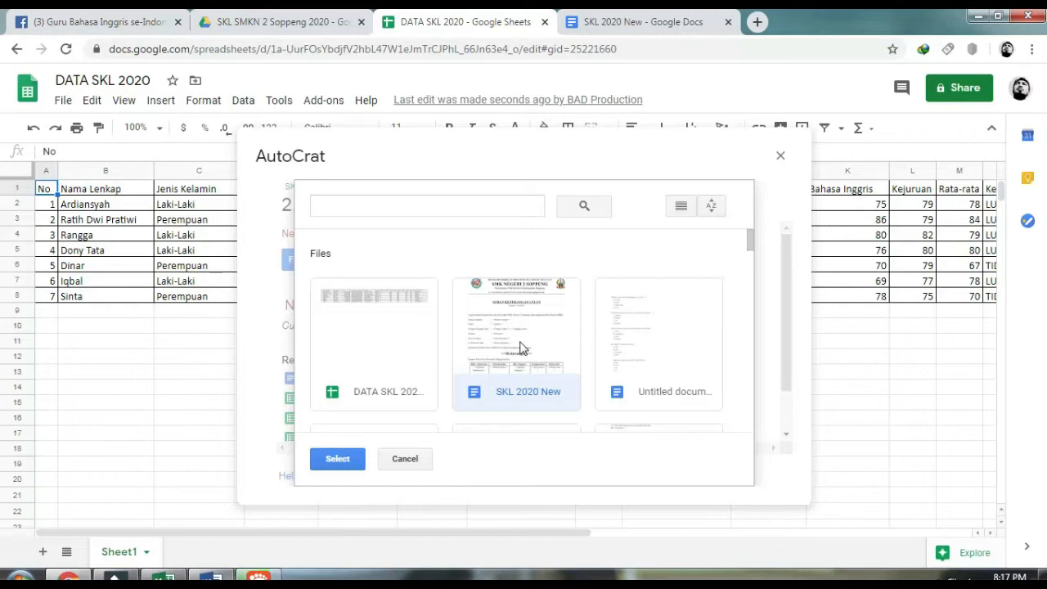
click(504, 346)
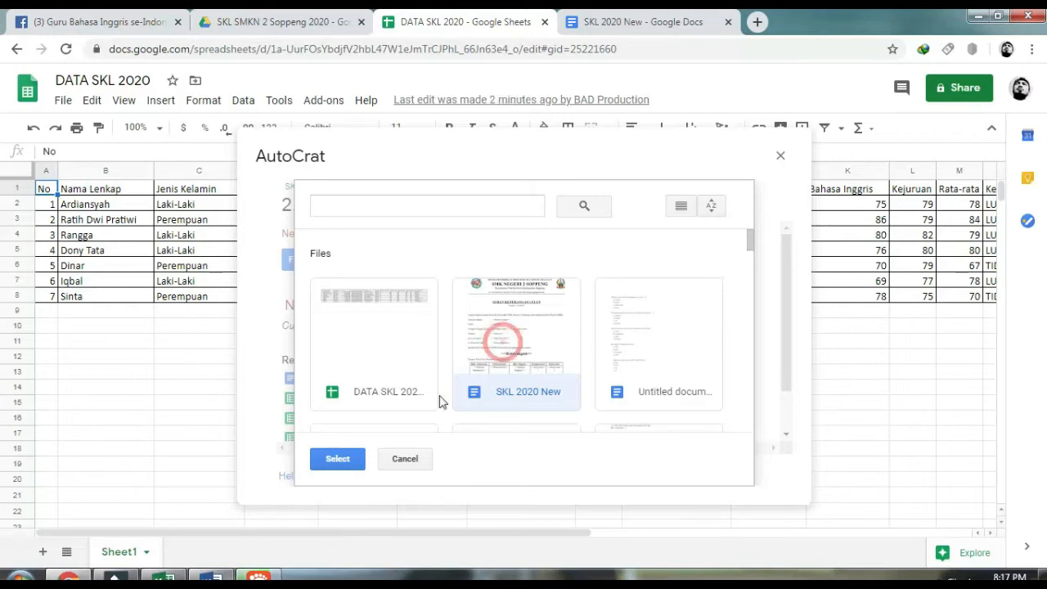
click(347, 460)
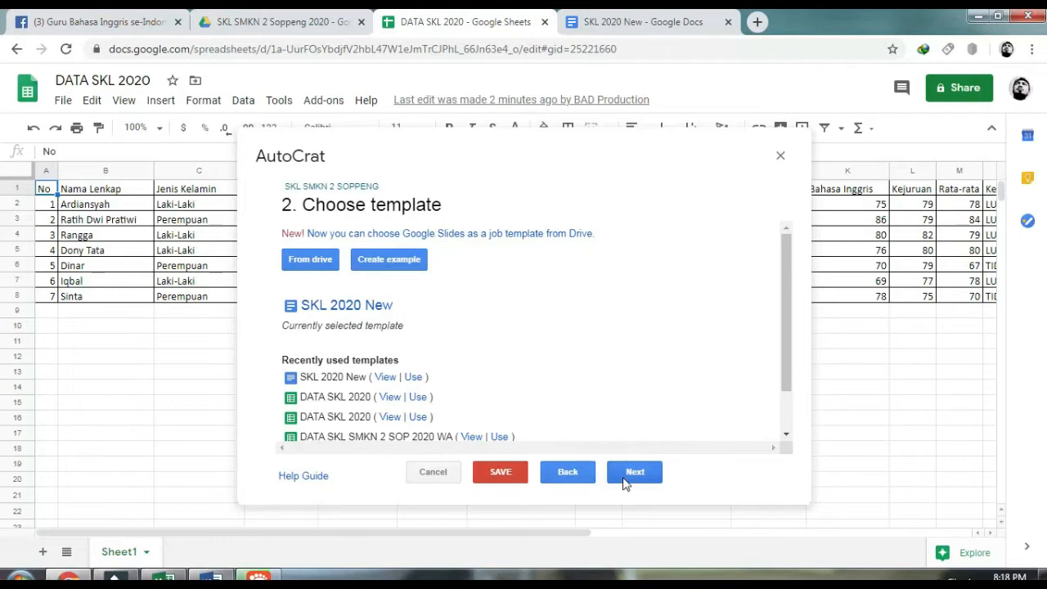
click(635, 473)
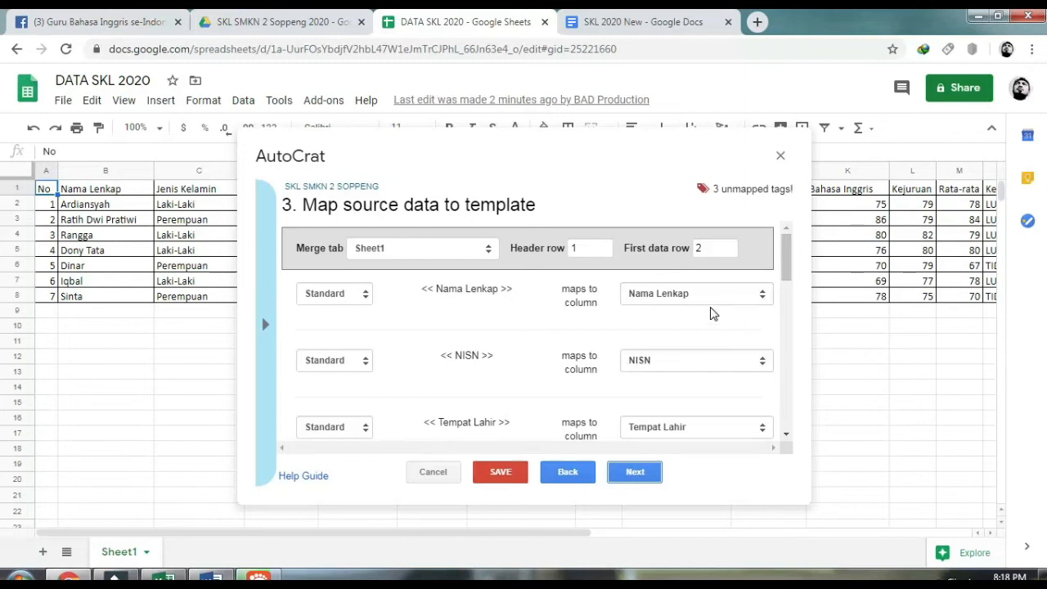
- Map the unmapped Nomor Peserta template tag to the Nomor Peserta column
scroll(711, 314, down, 1)
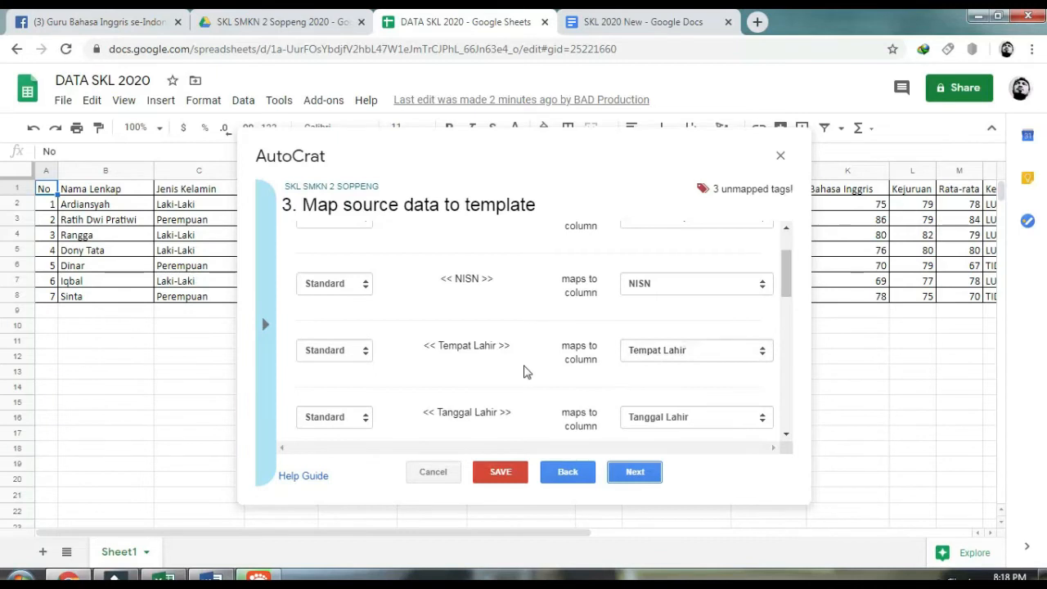
scroll(674, 372, down, 1)
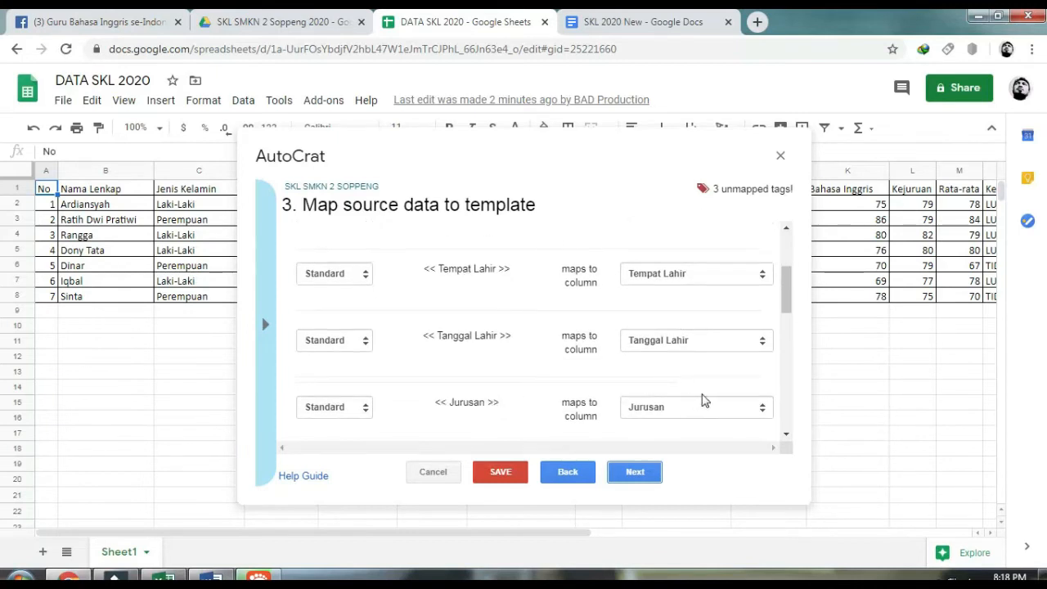
scroll(699, 399, down, 1)
scroll(667, 404, down, 1)
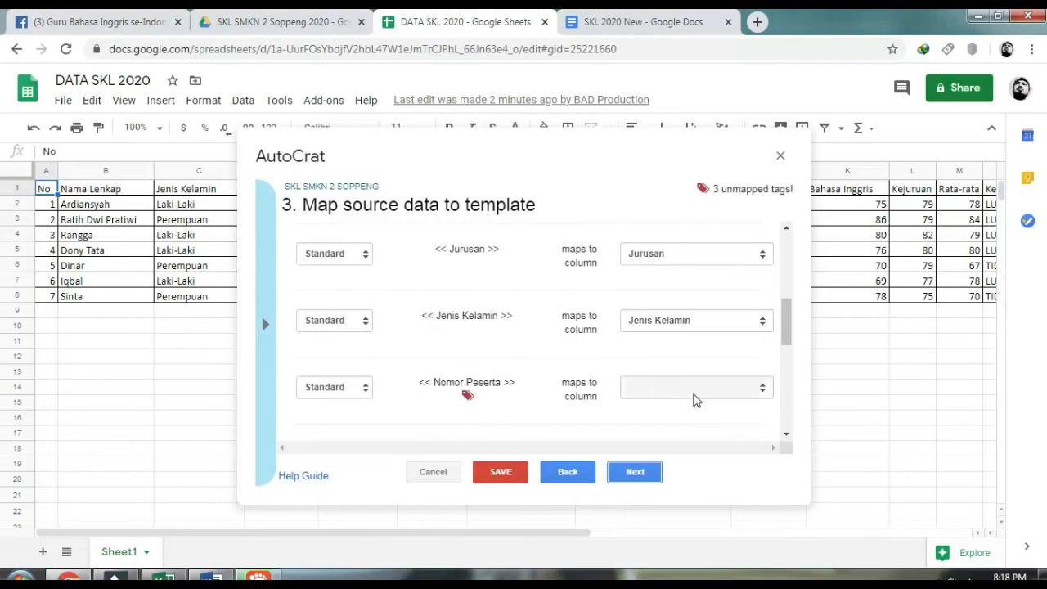
click(762, 390)
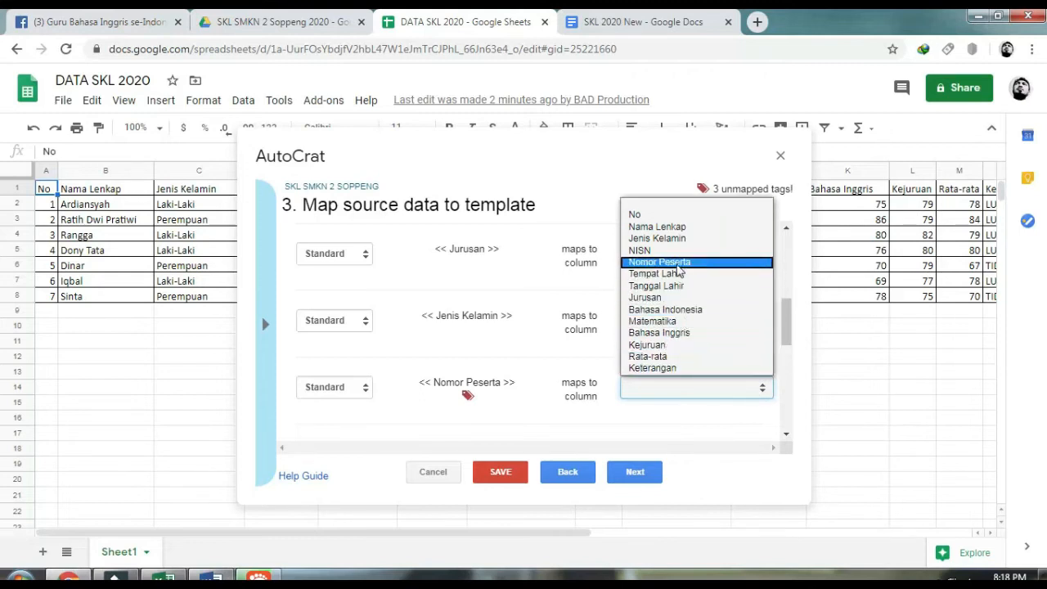
click(677, 264)
- Map the Matematika and Bahasa Inggris tags to their matching columns, check the mappings and proceed to the file settings
scroll(677, 270, down, 1)
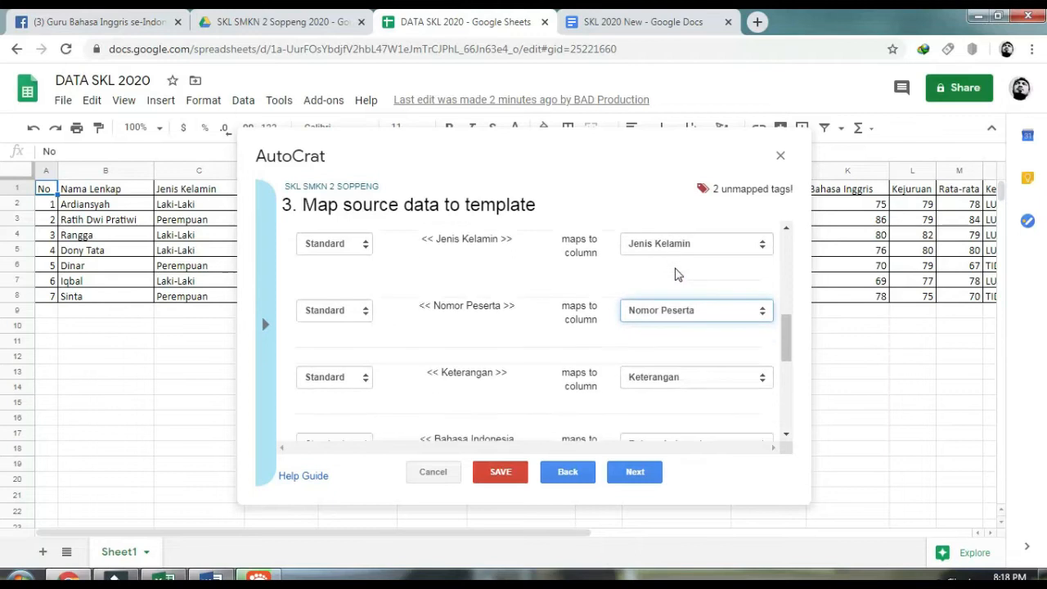
scroll(677, 274, down, 1)
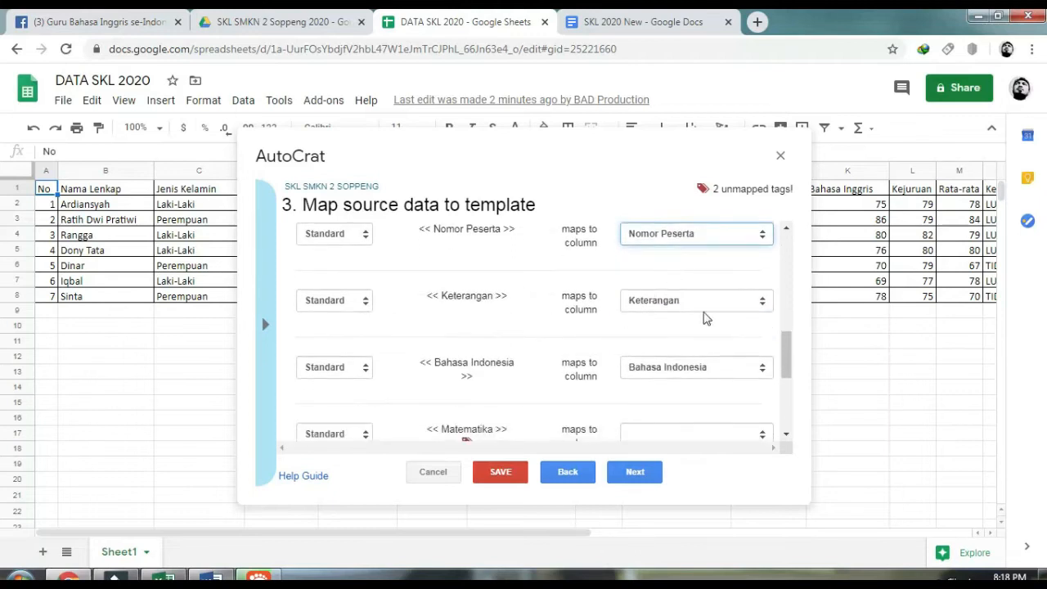
scroll(720, 322, down, 1)
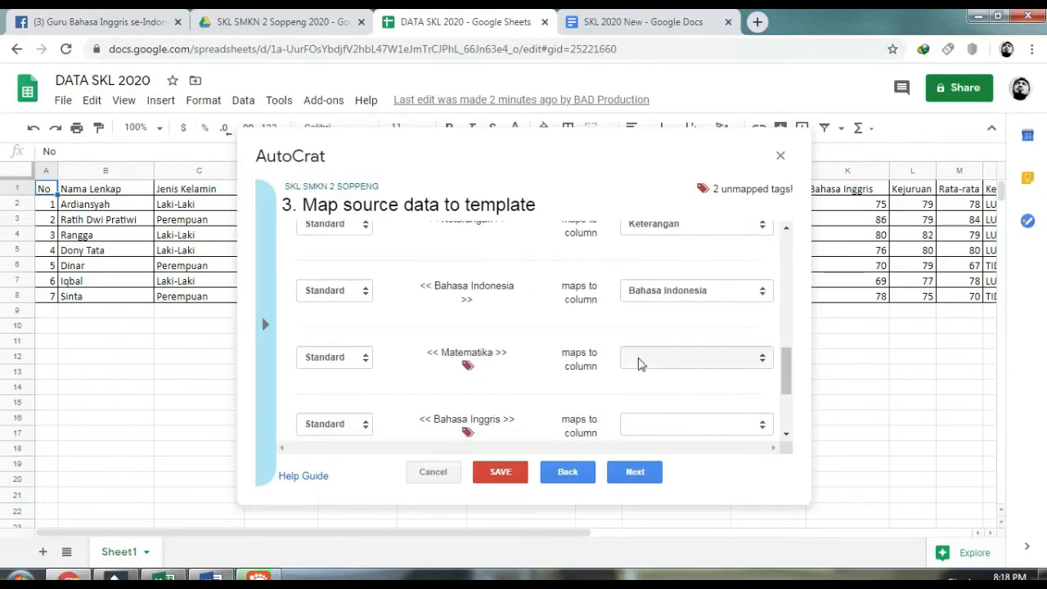
click(692, 356)
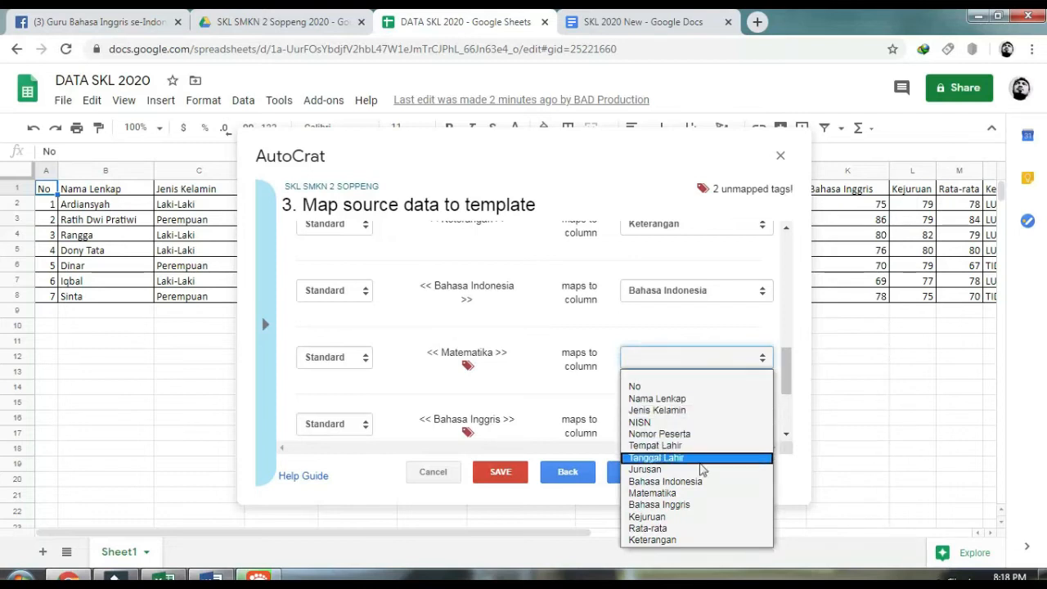
click(697, 493)
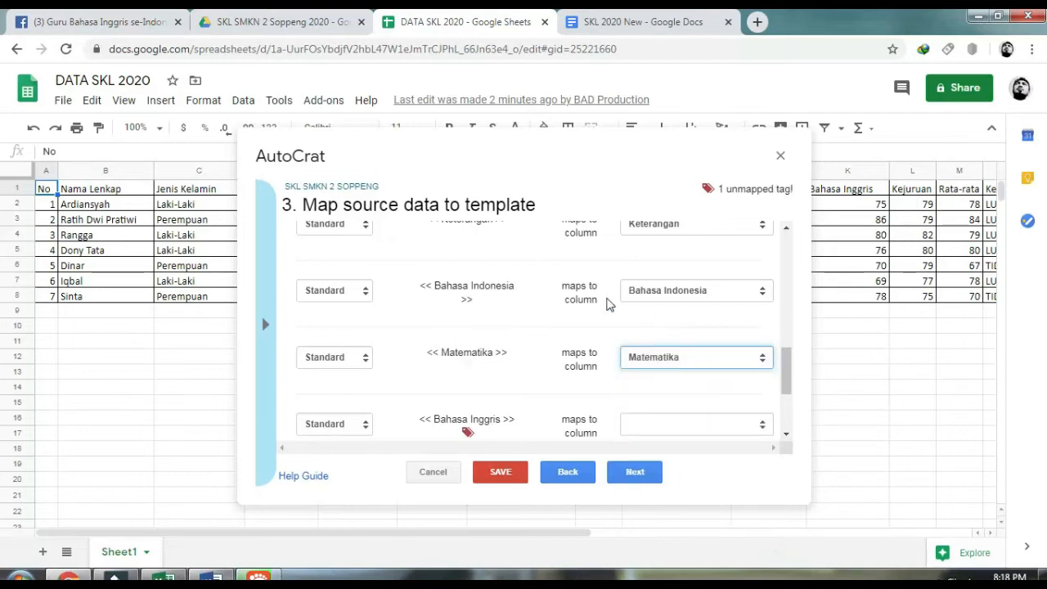
scroll(608, 302, down, 1)
click(735, 350)
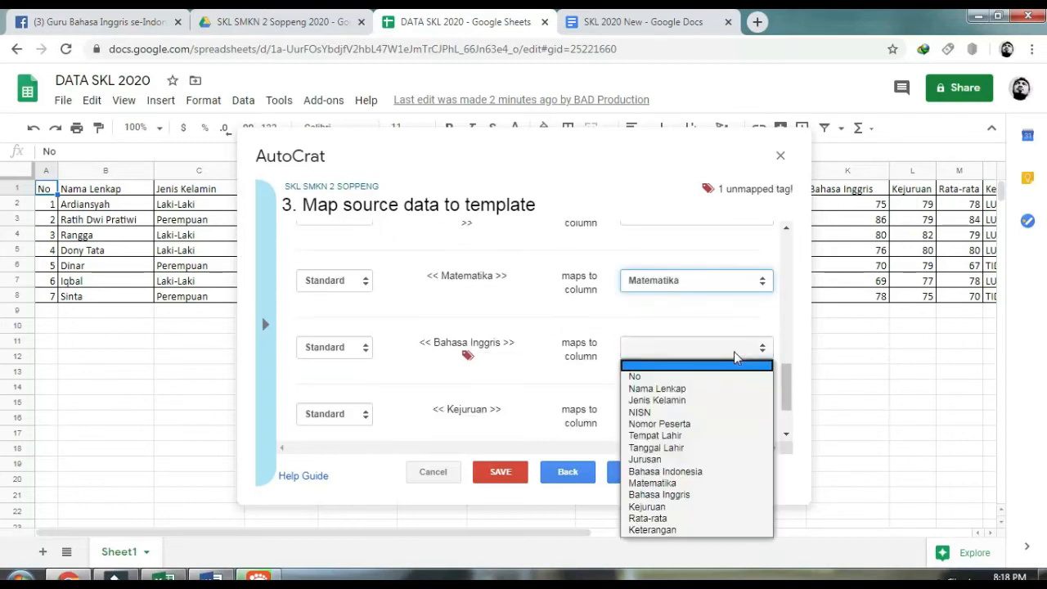
click(718, 495)
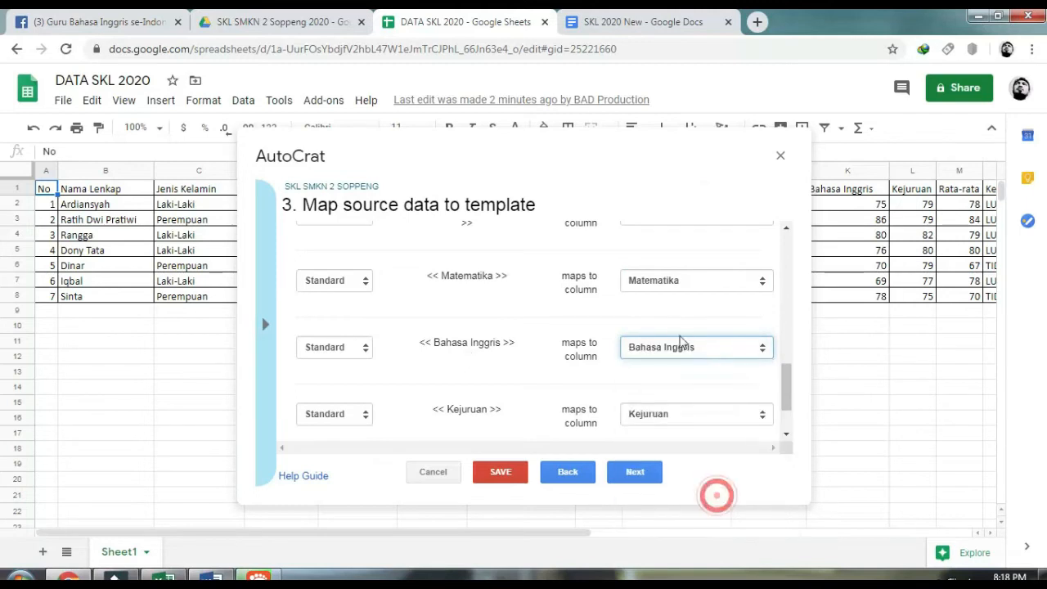
scroll(679, 339, down, 1)
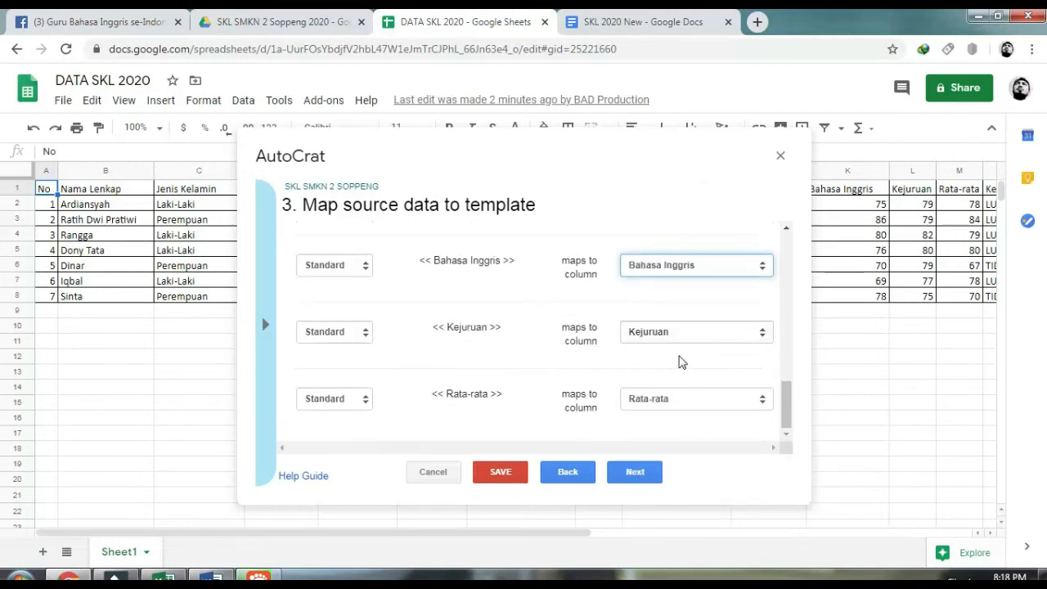
scroll(701, 381, up, 5)
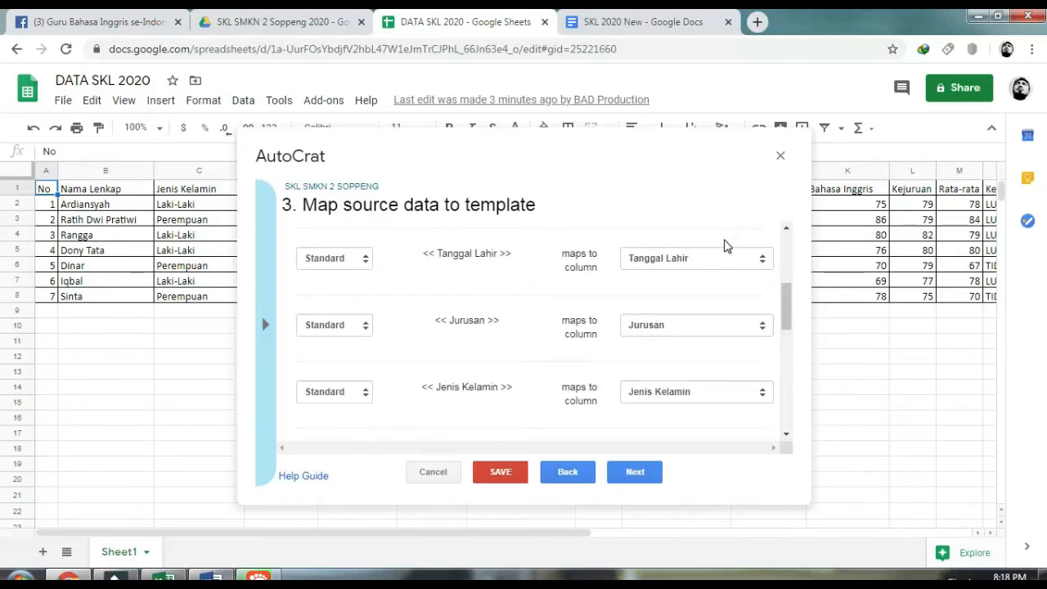
click(636, 474)
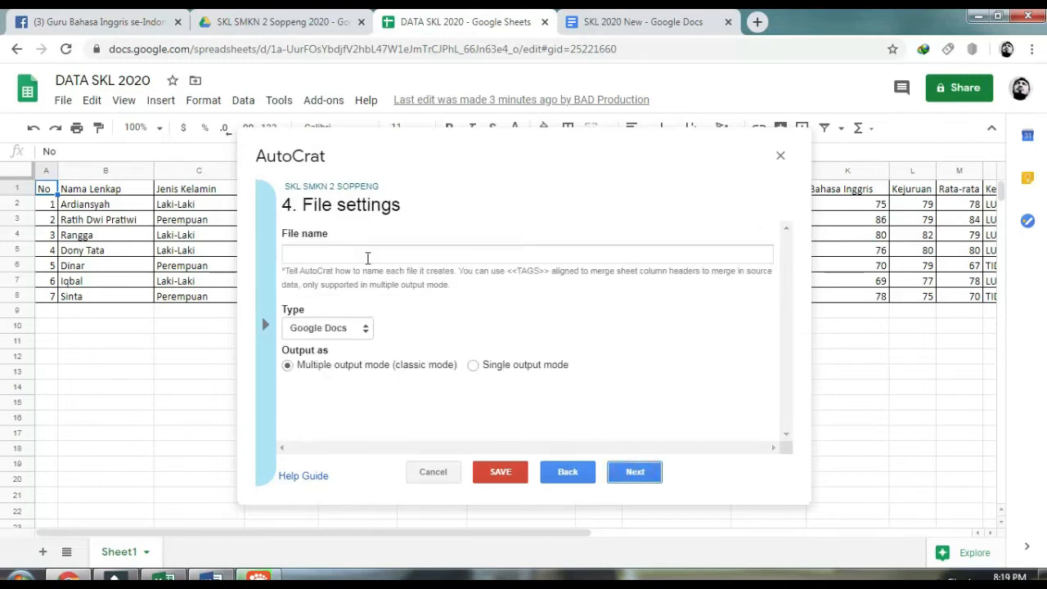
- Name the output files "SKL SMKN 2 Soppeng 2020", set their type to PDF and proceed to the destination folder
click(367, 257)
text(SKL SMKN 2 Soppeng 2020)
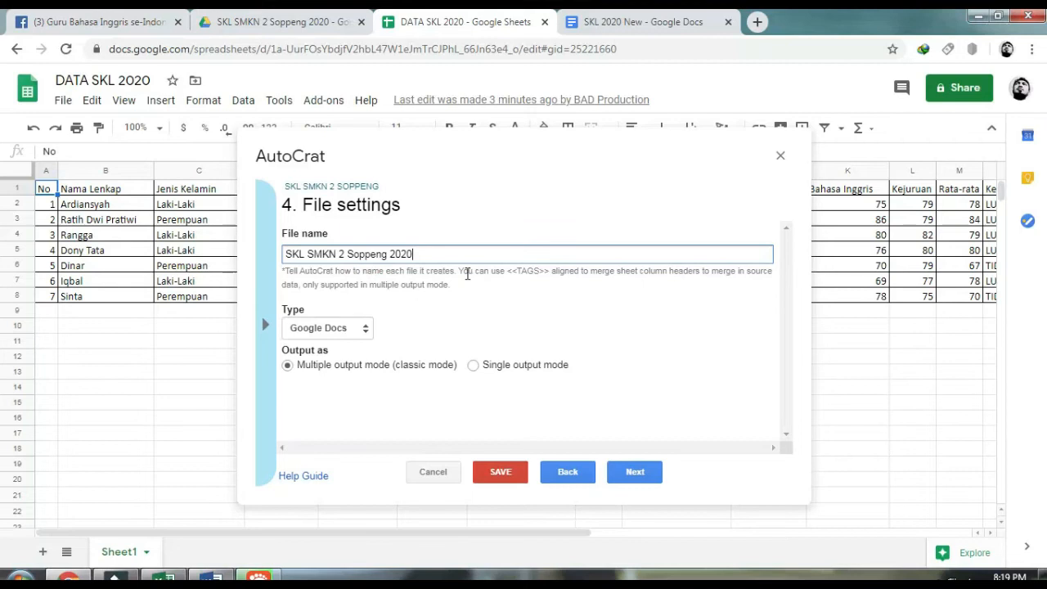
click(364, 328)
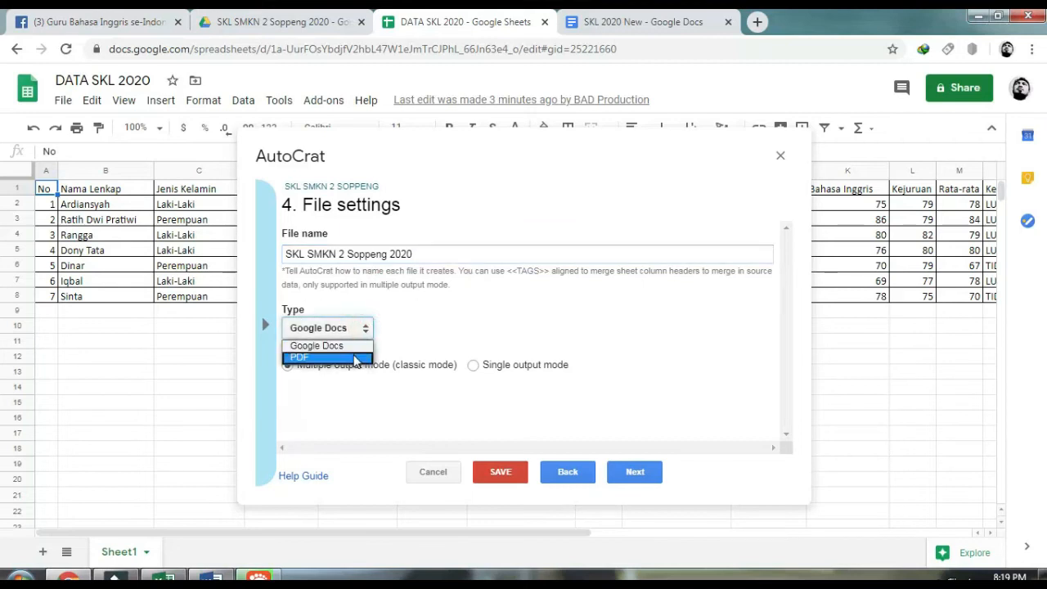
click(356, 359)
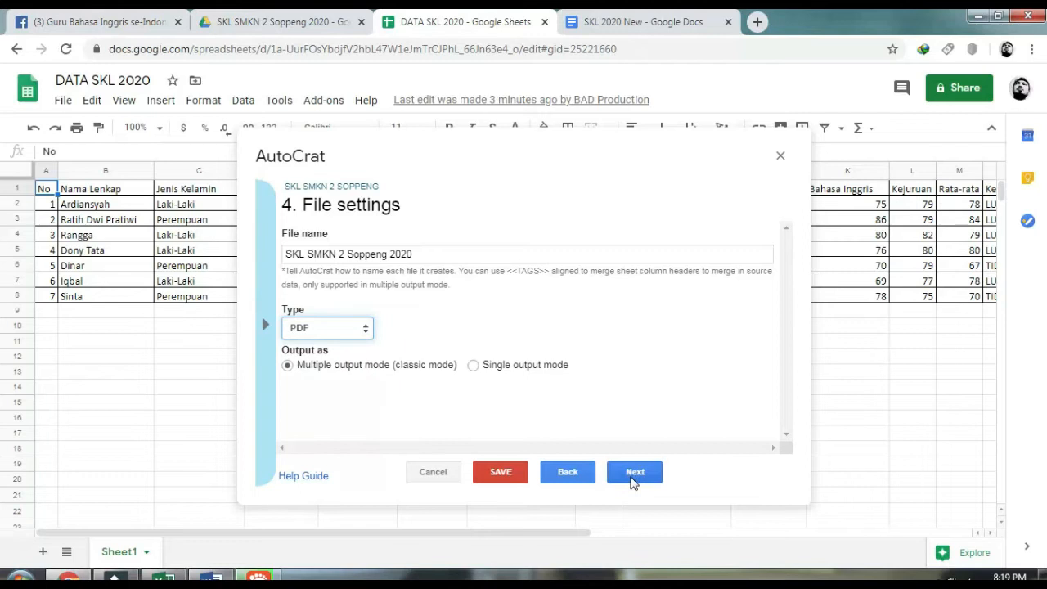
click(633, 481)
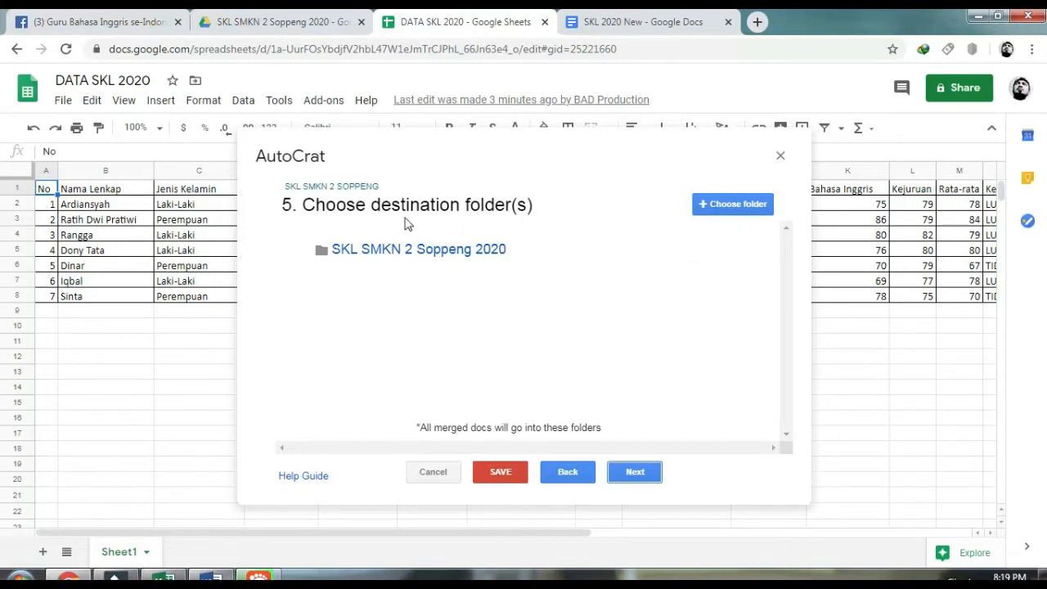
- Accept the SKL SMKN 2 Soppeng 2020 destination folder and skip the optional dynamic folder reference and merge condition
click(636, 473)
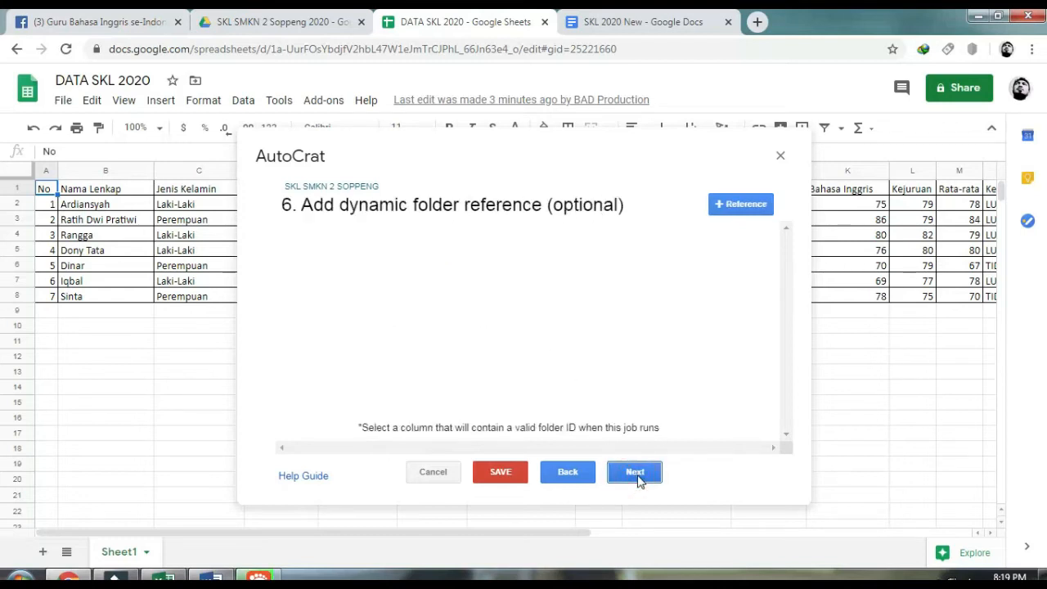
click(635, 474)
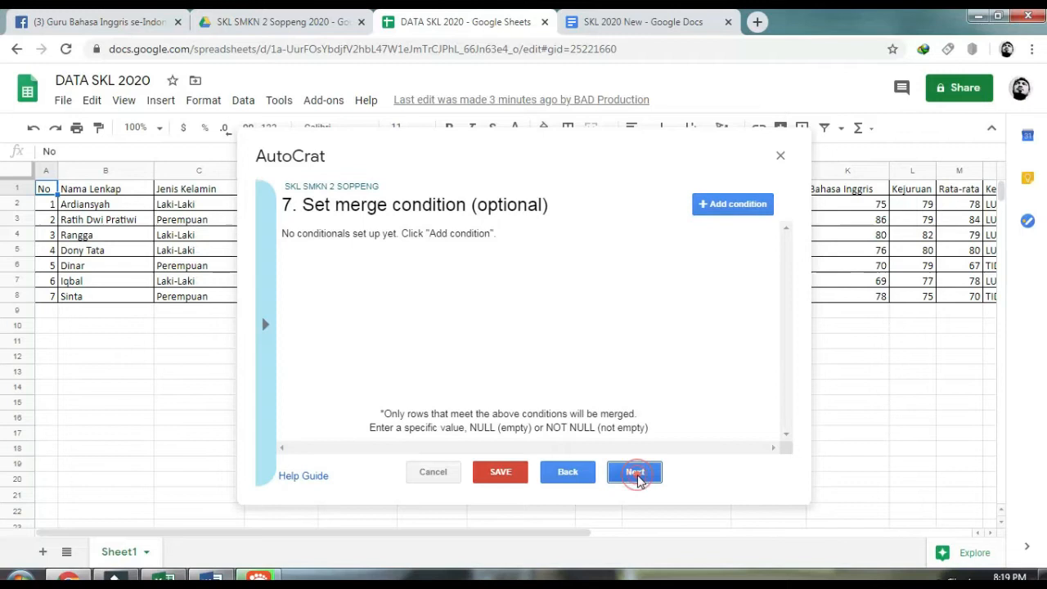
click(636, 475)
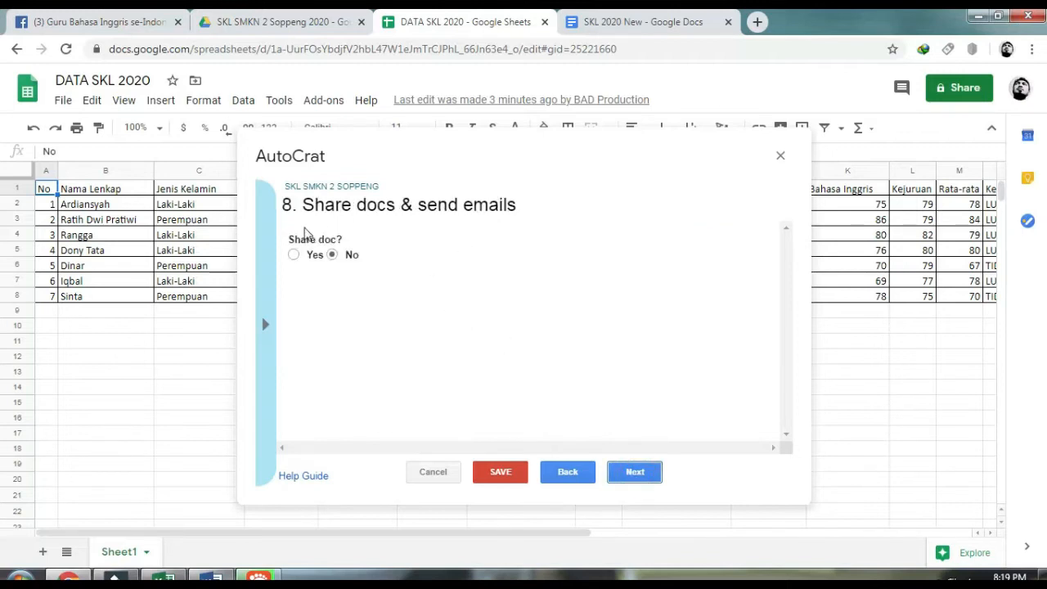
click(292, 258)
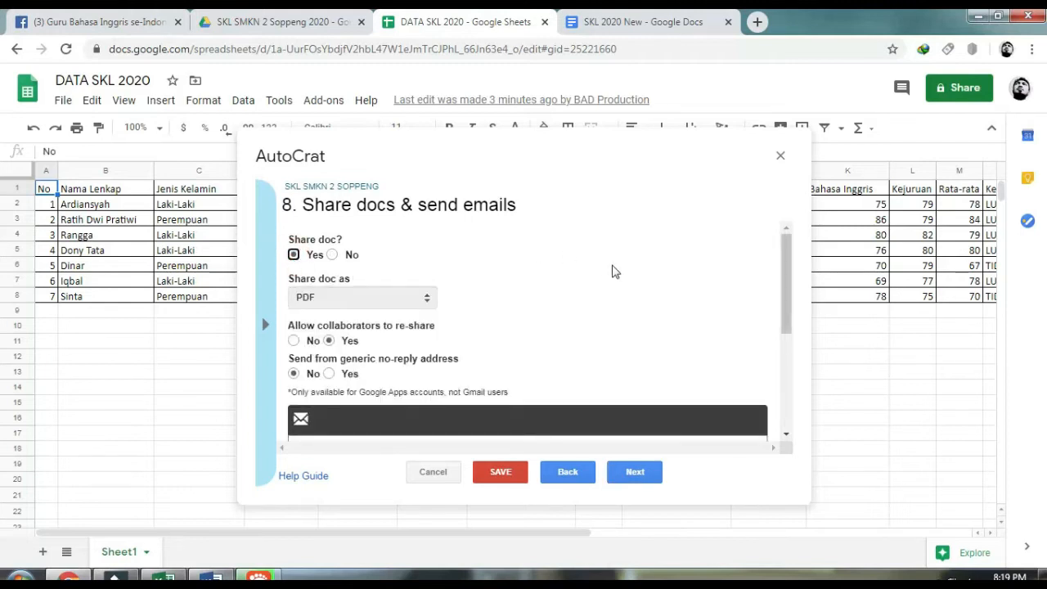
scroll(615, 271, down, 2)
scroll(615, 271, down, 2)
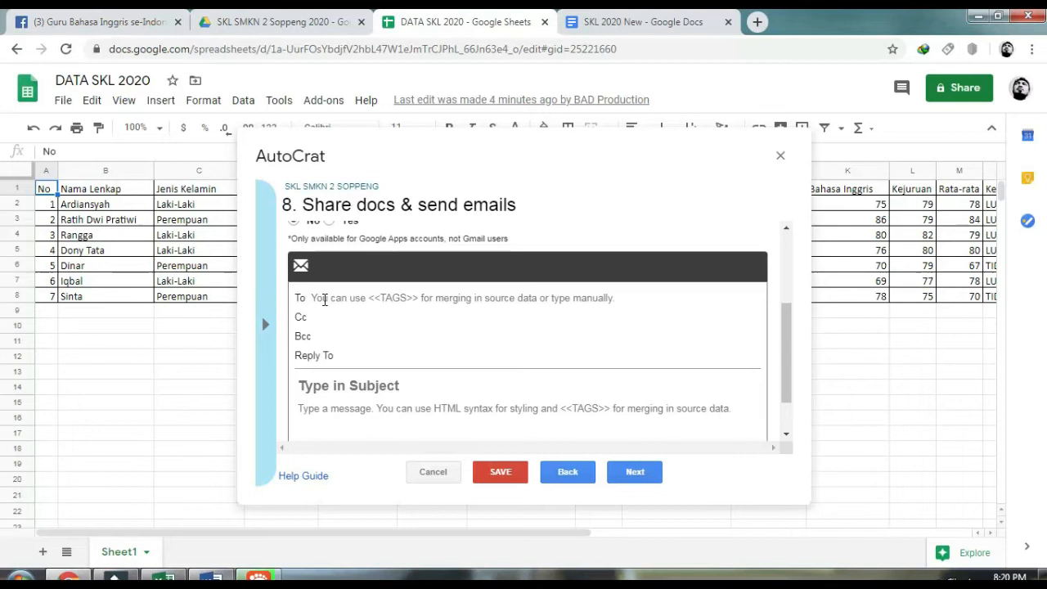
click(324, 300)
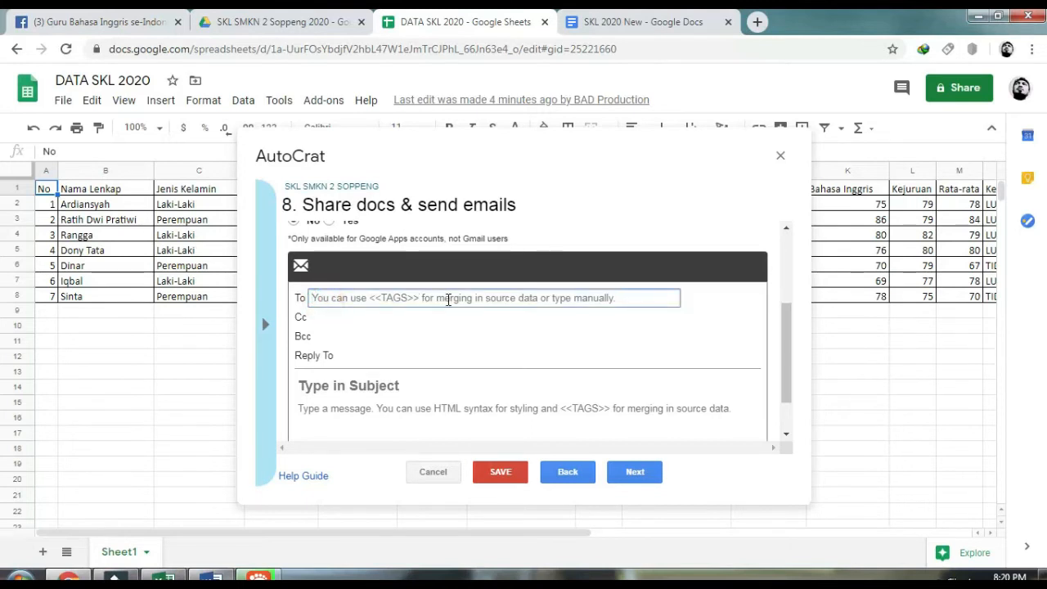
text(@gmail.com)
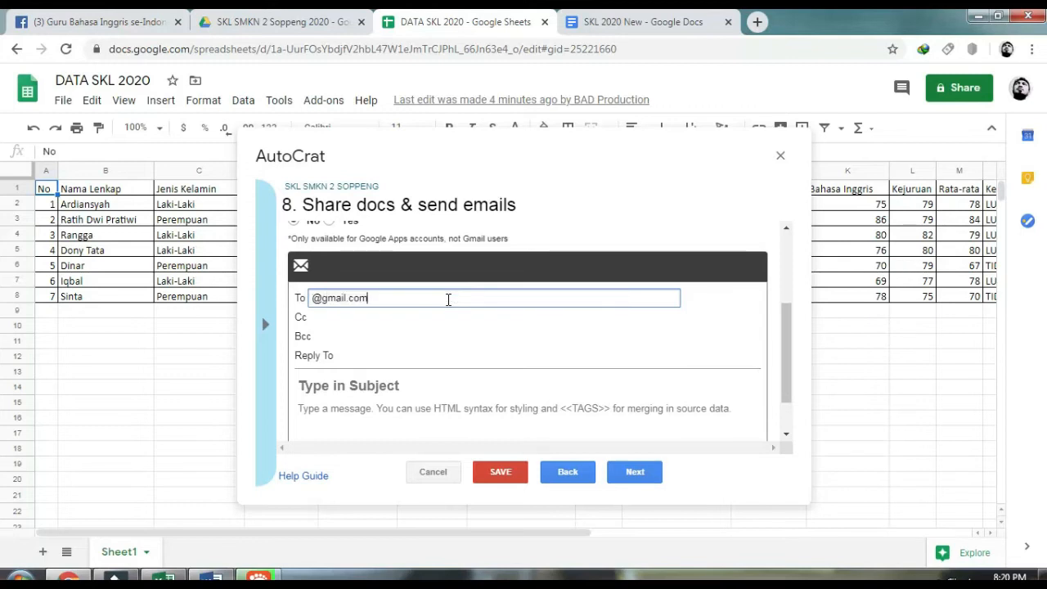
- Set the e-mail subject to "SKL SMKN 2 Soppeng 2020" and proceed to the job triggers
scroll(446, 300, down, 1)
click(365, 332)
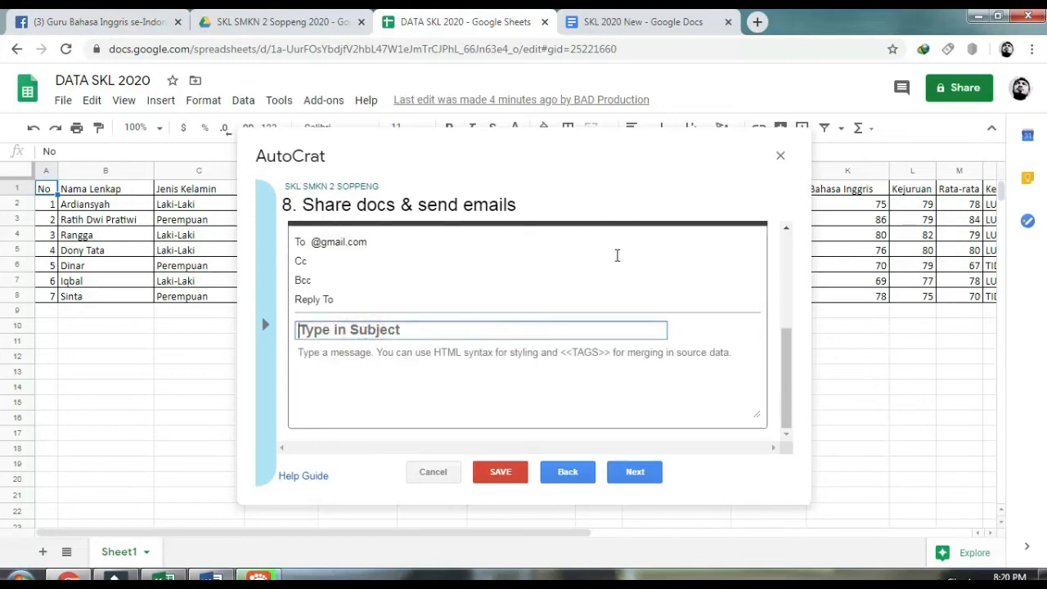
text(SKL SMKN 2 Soppeng 2020)
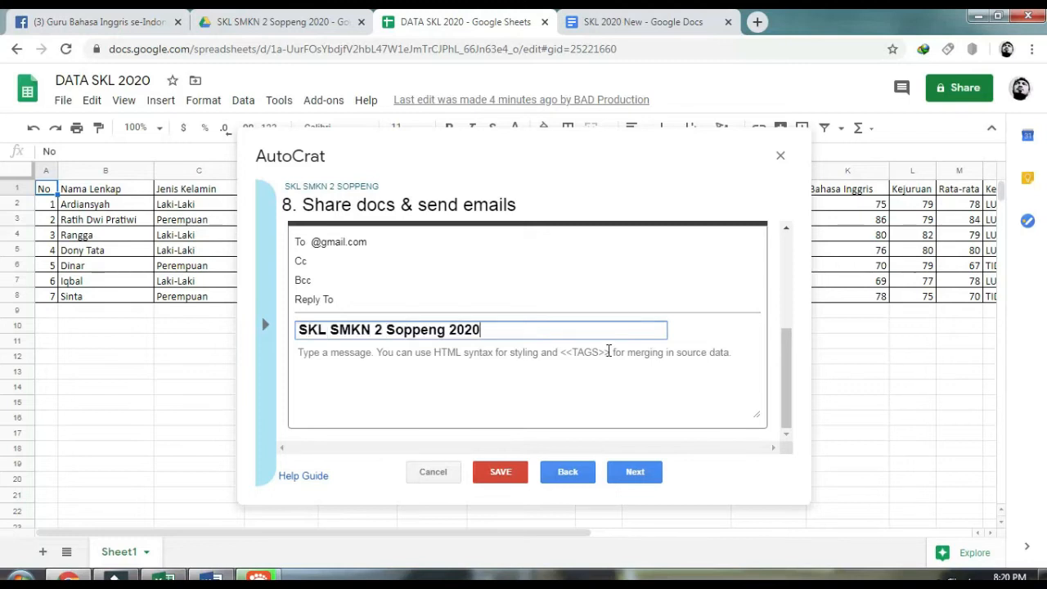
click(637, 475)
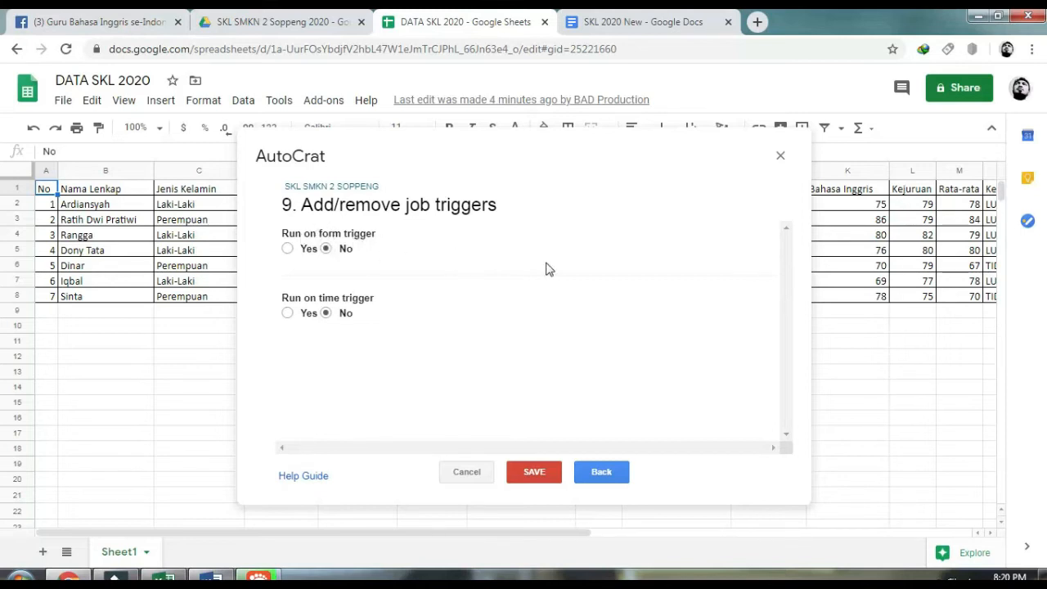
- Enable the form trigger for the job, authorising triggers for the project, and save the job
click(288, 249)
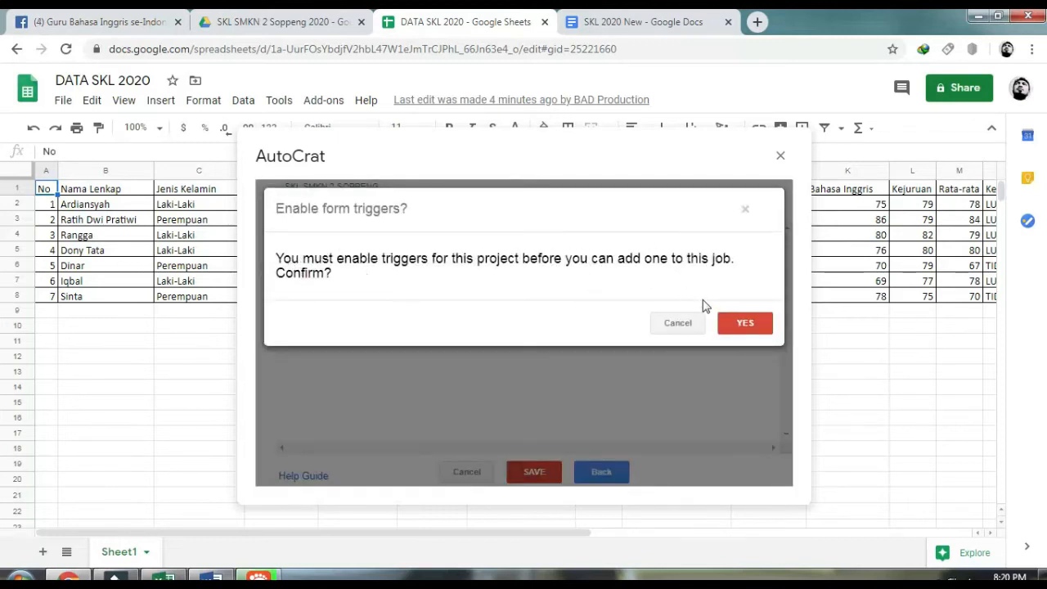
click(740, 327)
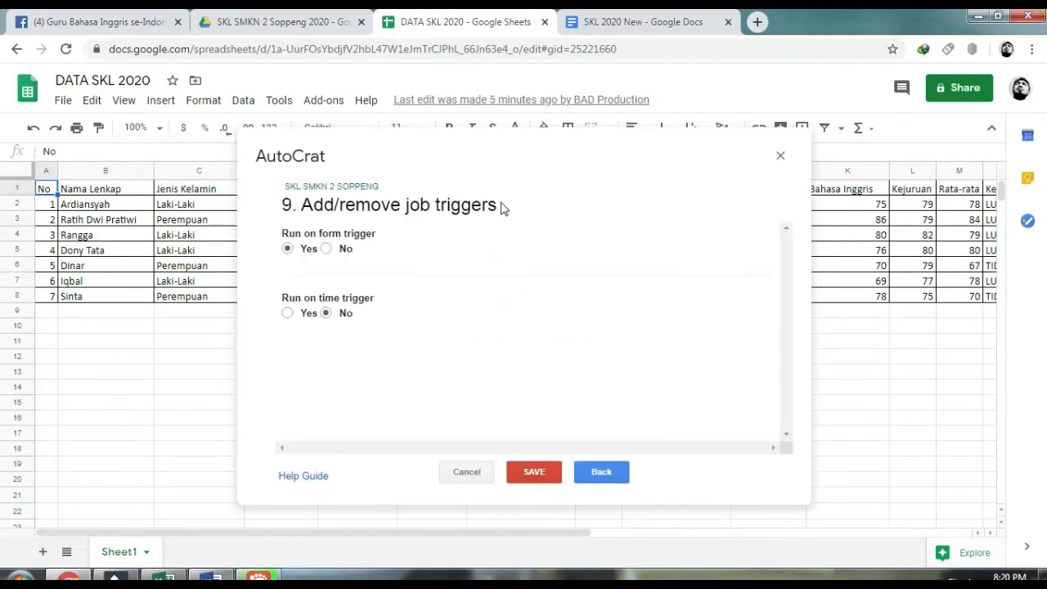
click(545, 474)
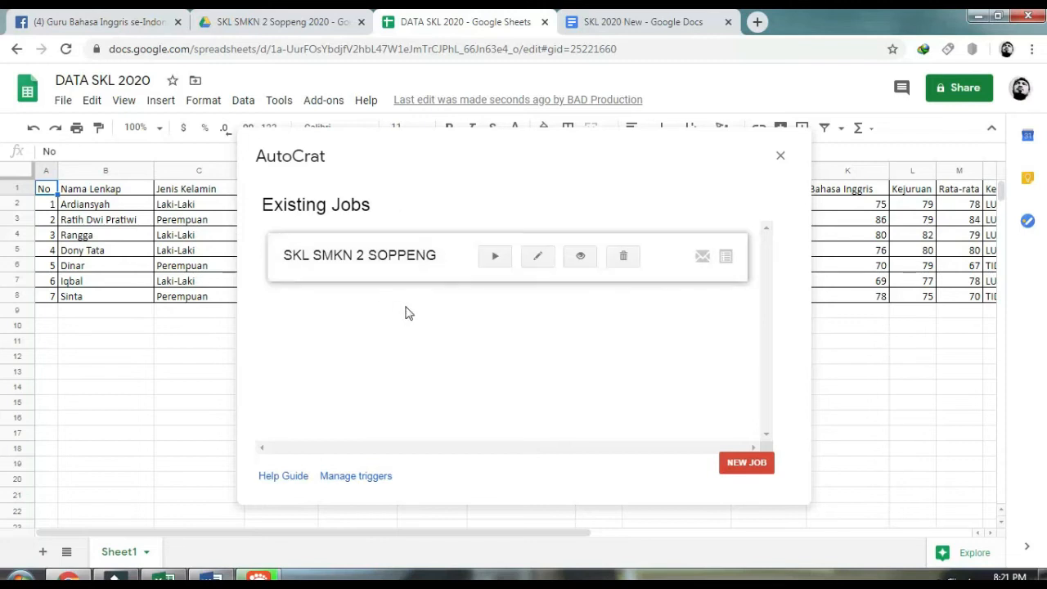
- Run the SKL SMKN 2 SOPPENG merge job and inspect the merged document URL column in the data sheet
click(496, 258)
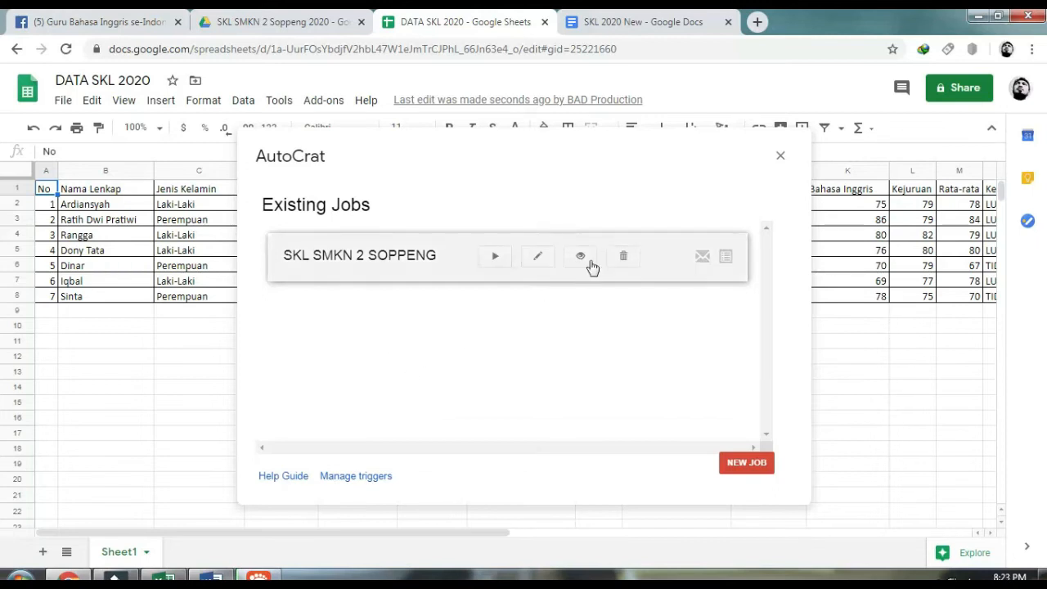
click(780, 157)
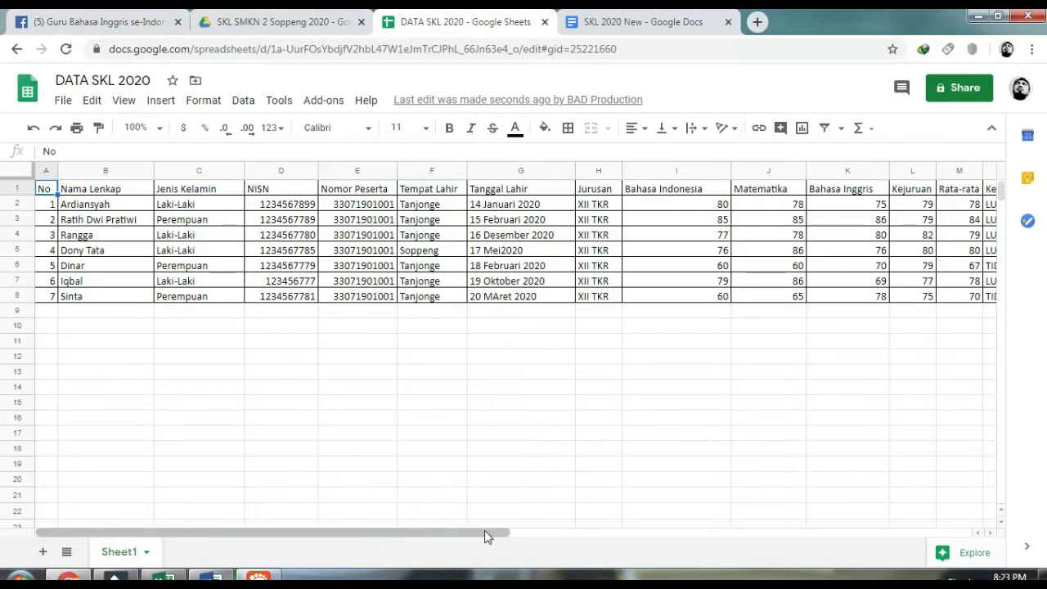
drag(485, 532, 900, 531)
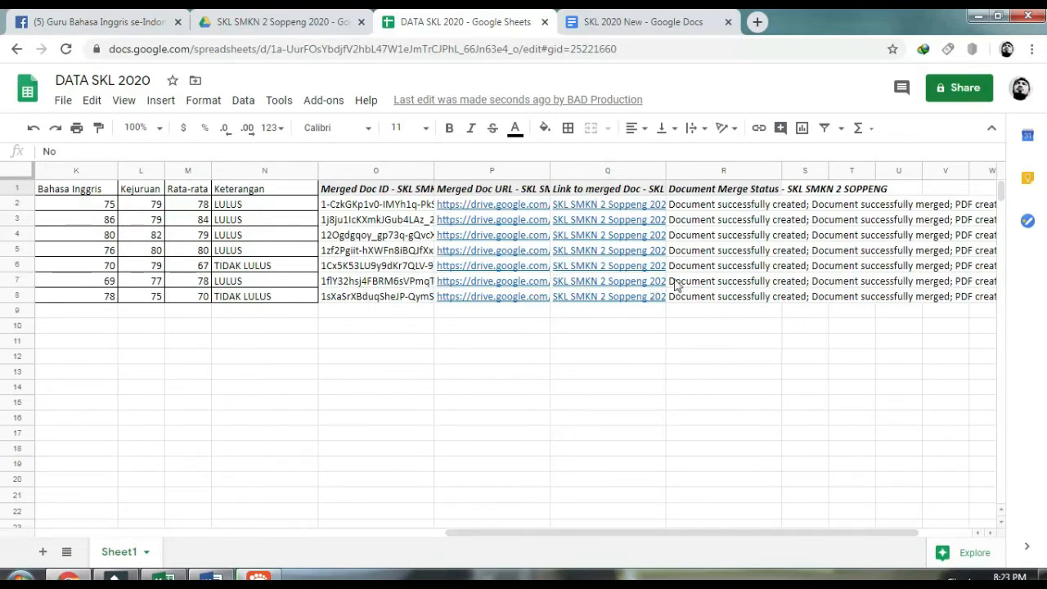
click(494, 169)
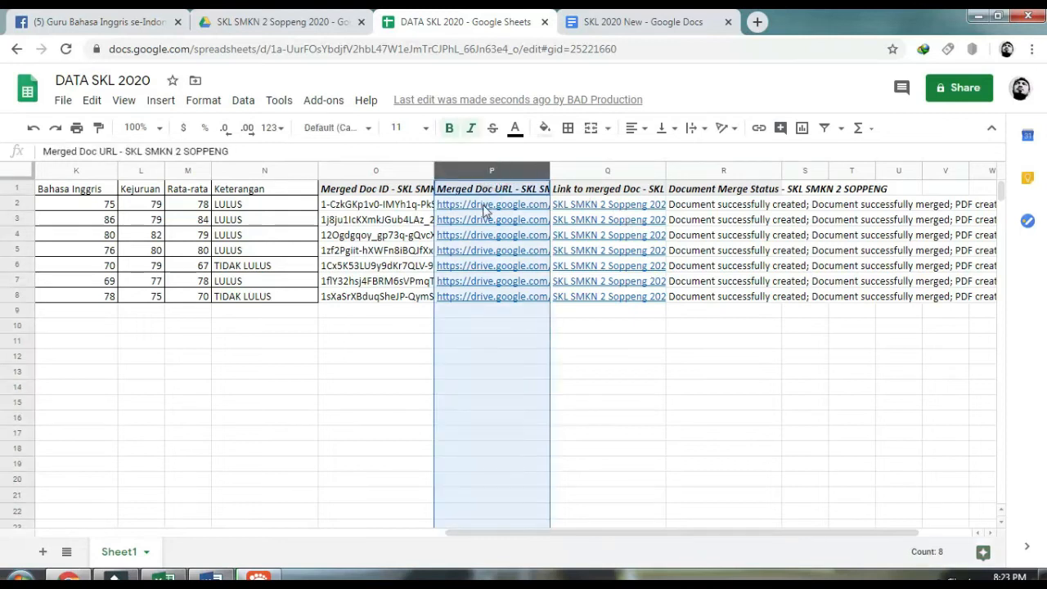
mouse_move(488, 206)
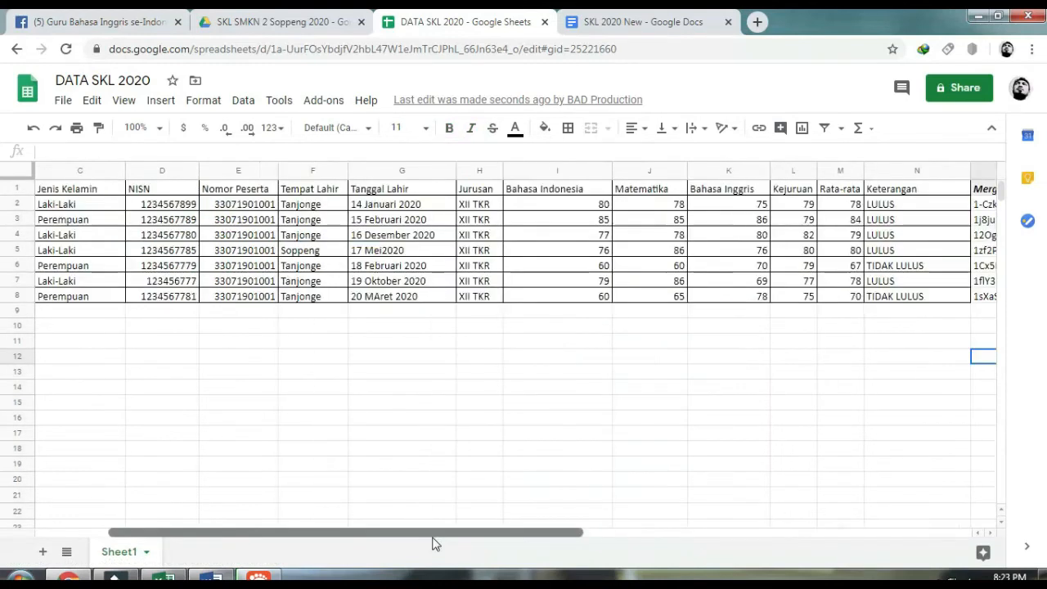
- Create a new spreadsheet and name it "SKL SMKN 2 Soppeng 2020 WA"
click(64, 101)
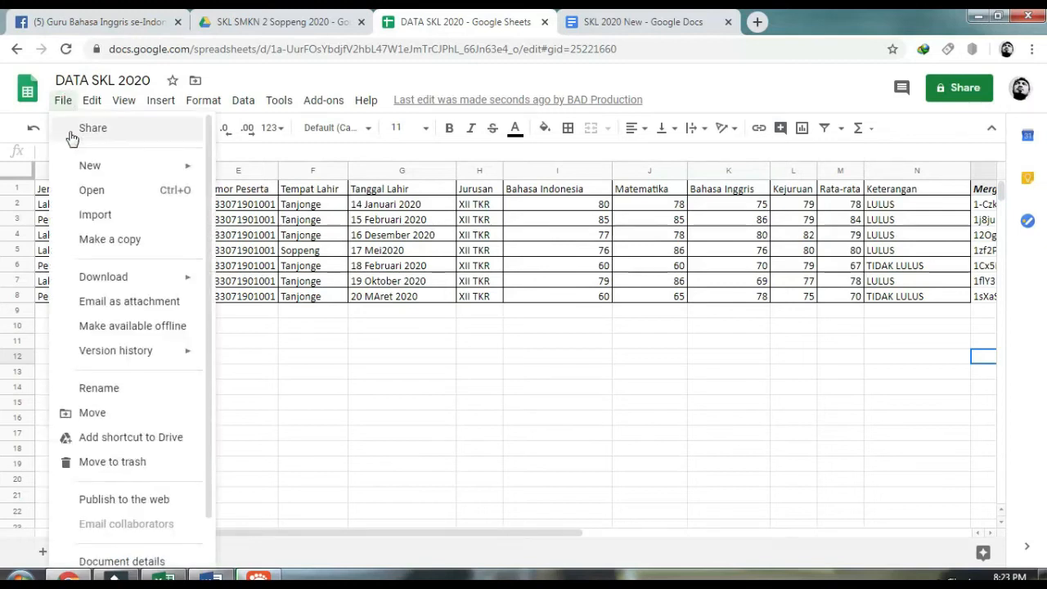
mouse_move(90, 166)
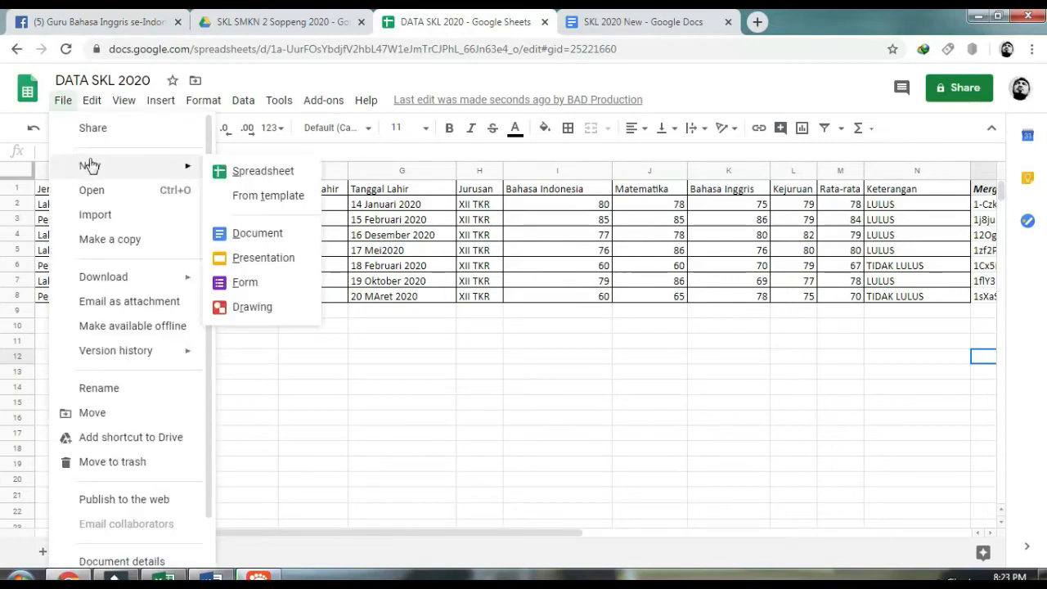
click(250, 177)
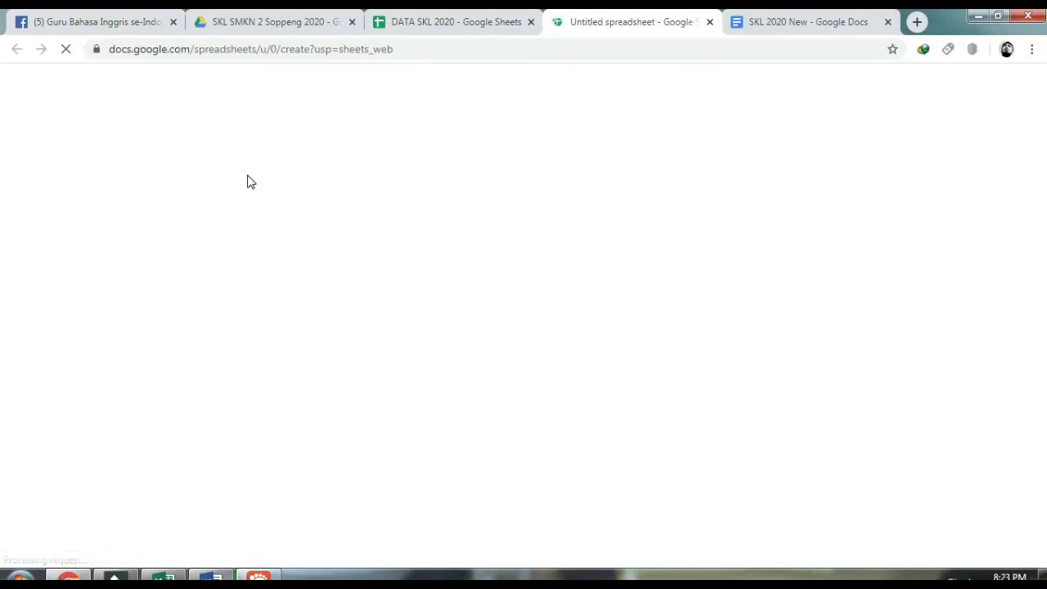
click(61, 82)
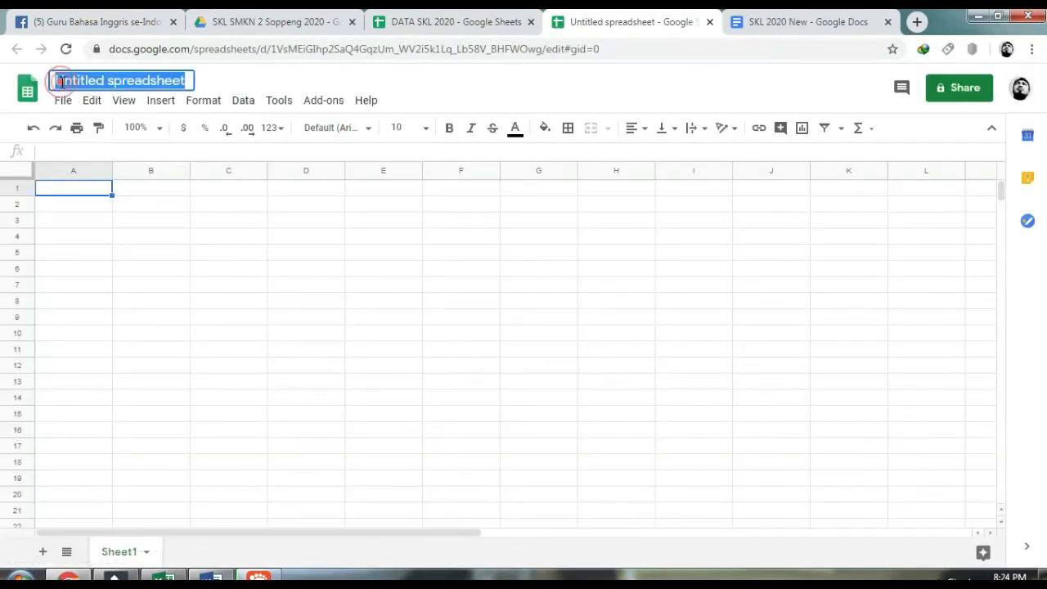
text(SKL SMKN 2 Soppeng 2020 WA)
key(Return)
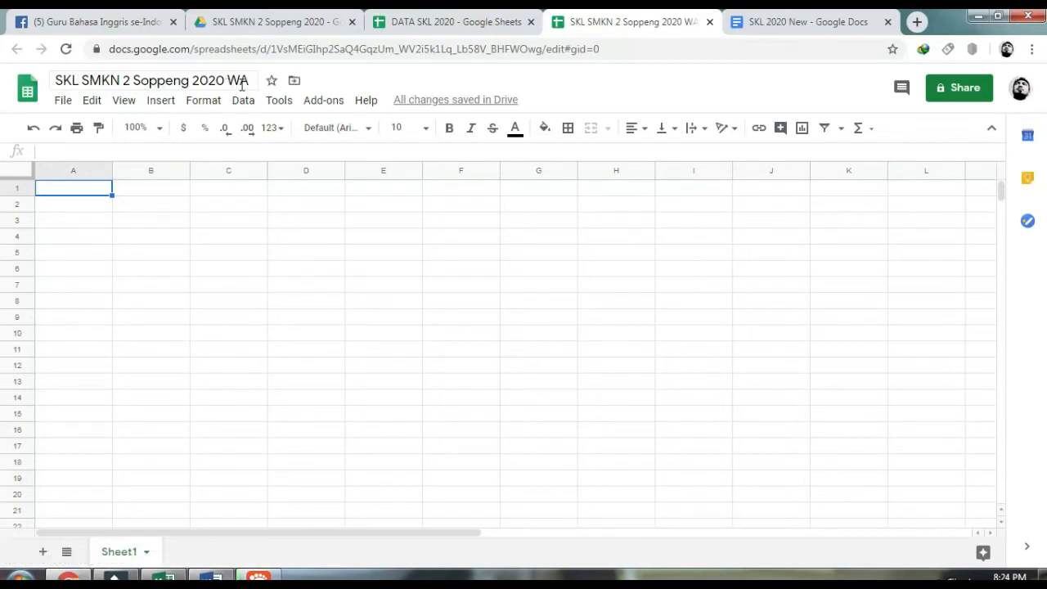
- Move the new spreadsheet into the SKL SMKN 2 Soppeng 2020 folder in My Drive
click(294, 82)
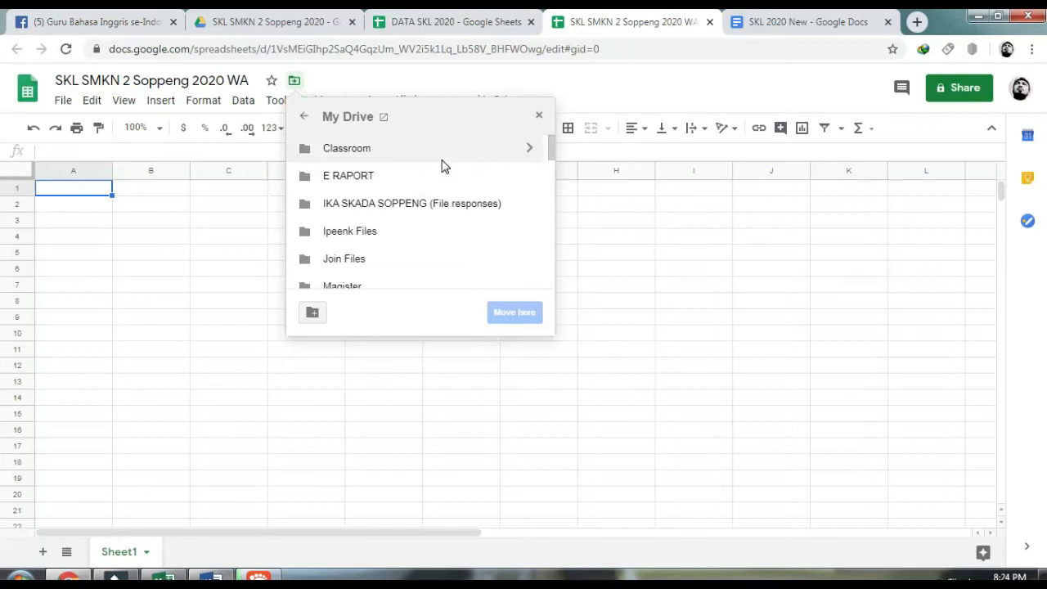
scroll(442, 166, down, 2)
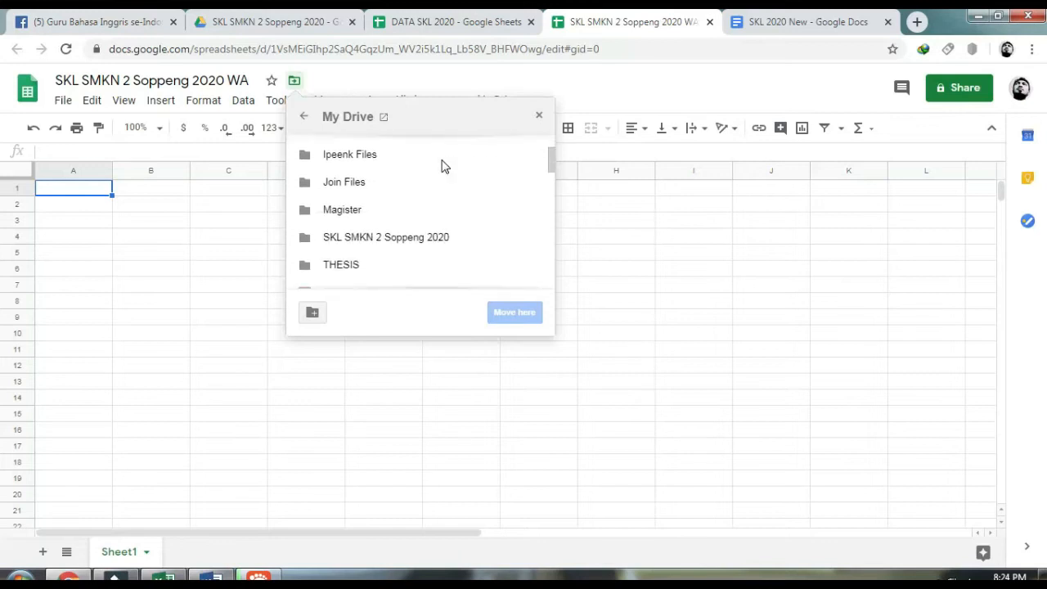
click(384, 239)
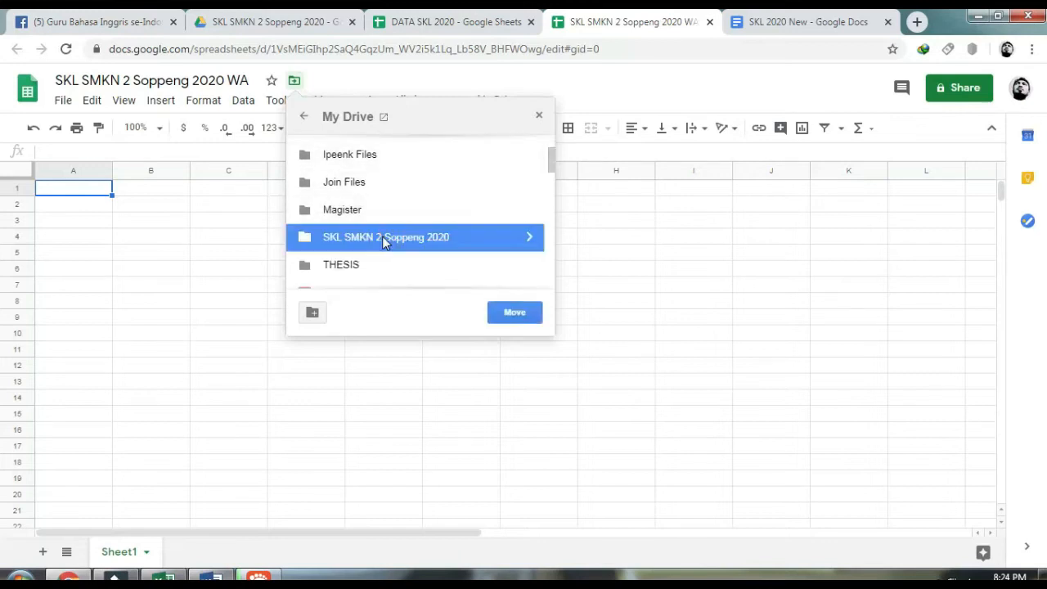
click(522, 314)
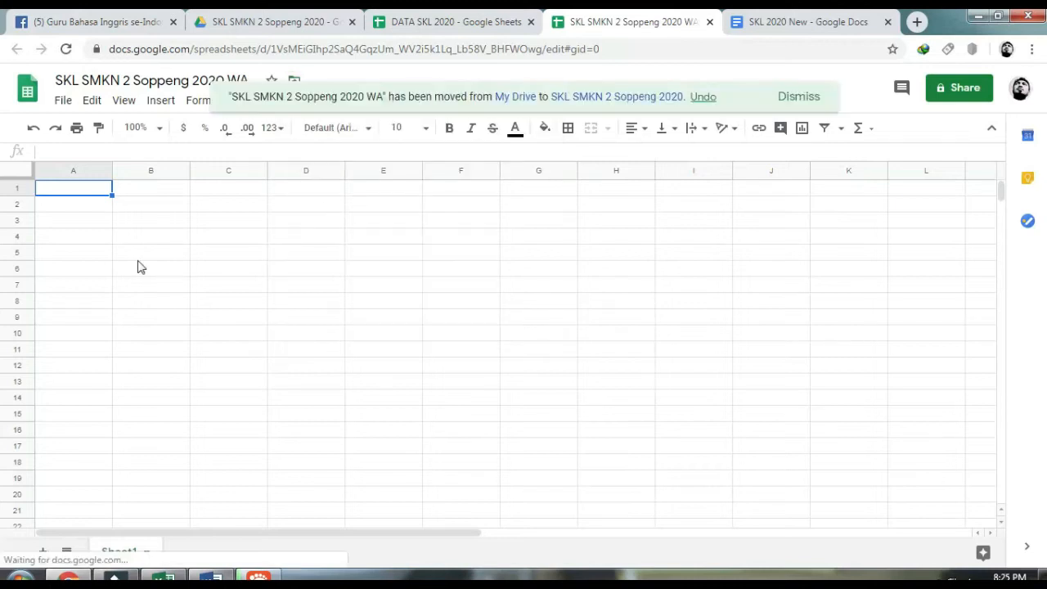
- Enter the column headers "NISN" in A1 and "Link download" in B1
click(69, 188)
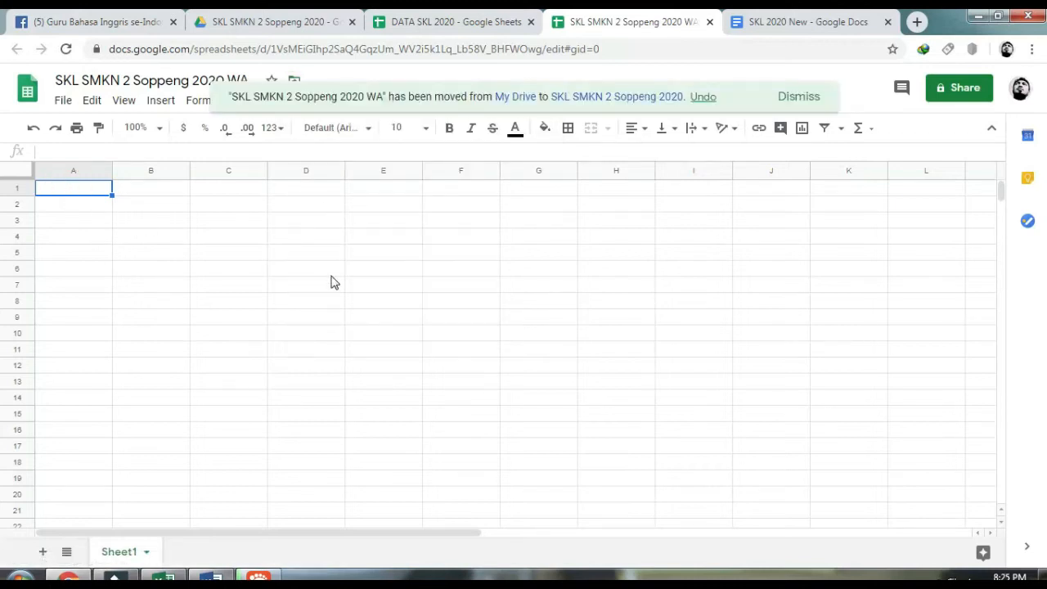
text(NISN)
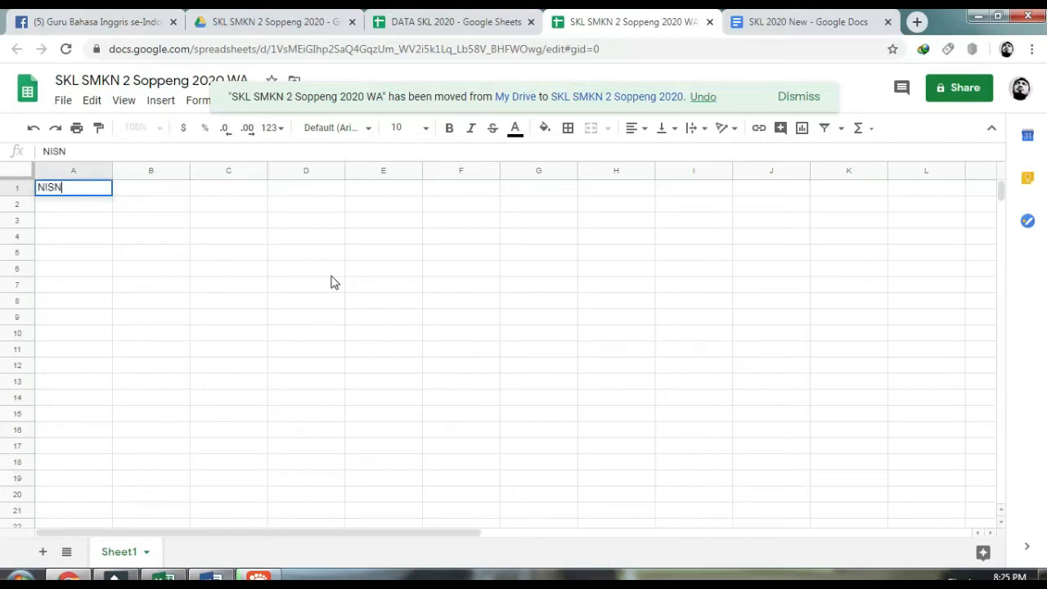
key(Tab)
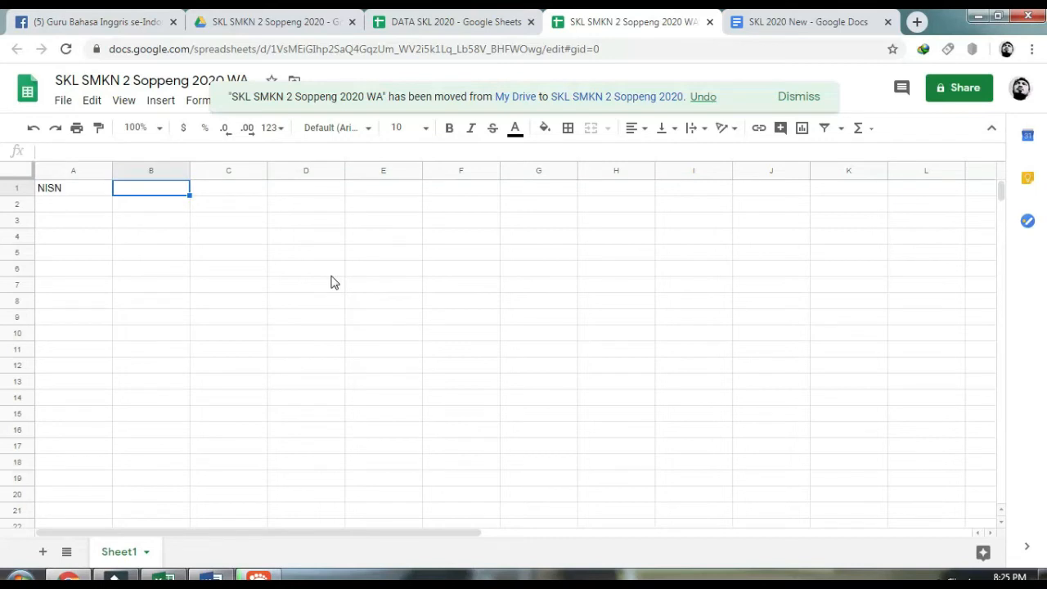
text(Link download)
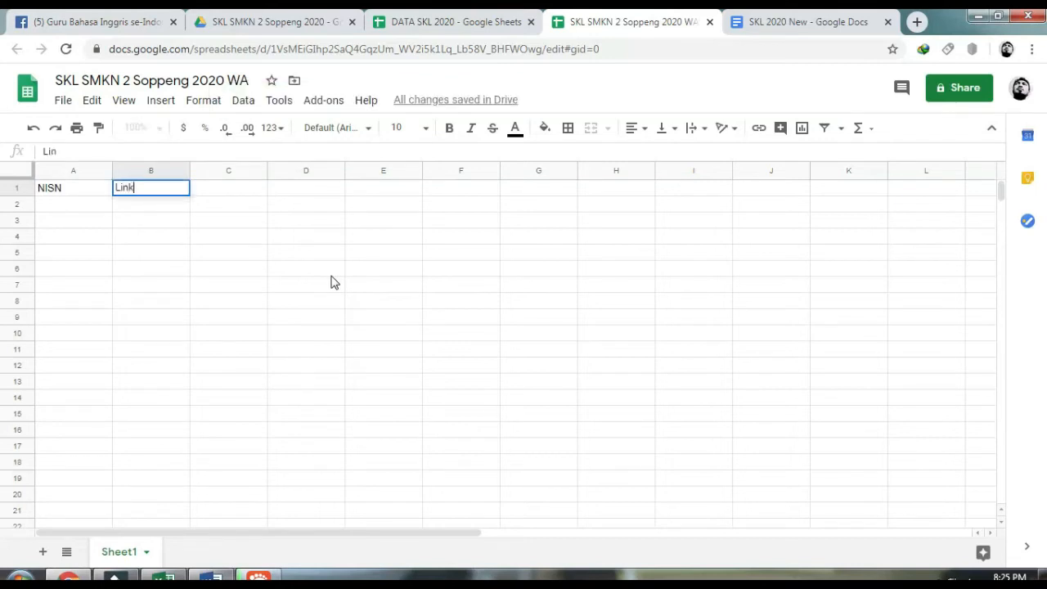
key(Return)
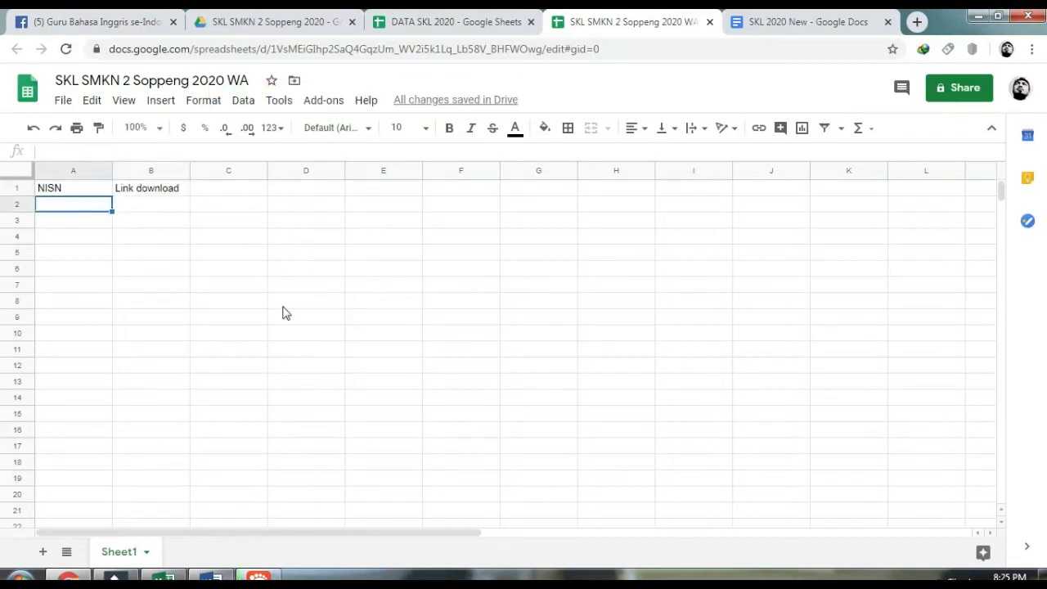
- Copy the NISN values in D2:D8 of DATA SKL 2020 into the new spreadsheet's NISN column, starting at A2
click(495, 22)
click(177, 205)
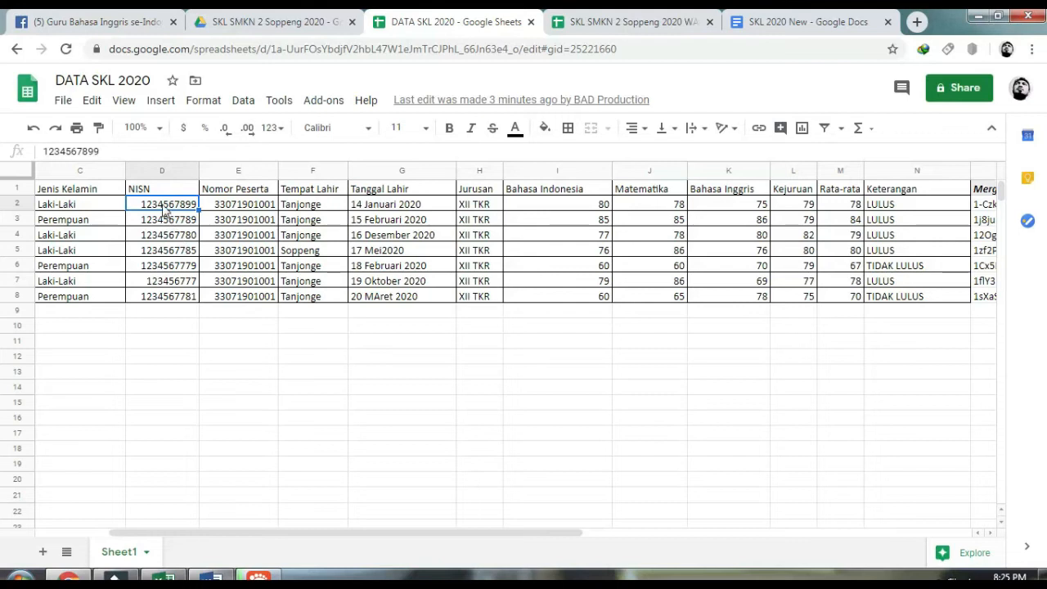
drag(164, 204, 151, 296)
right_click(151, 297)
click(199, 145)
click(593, 27)
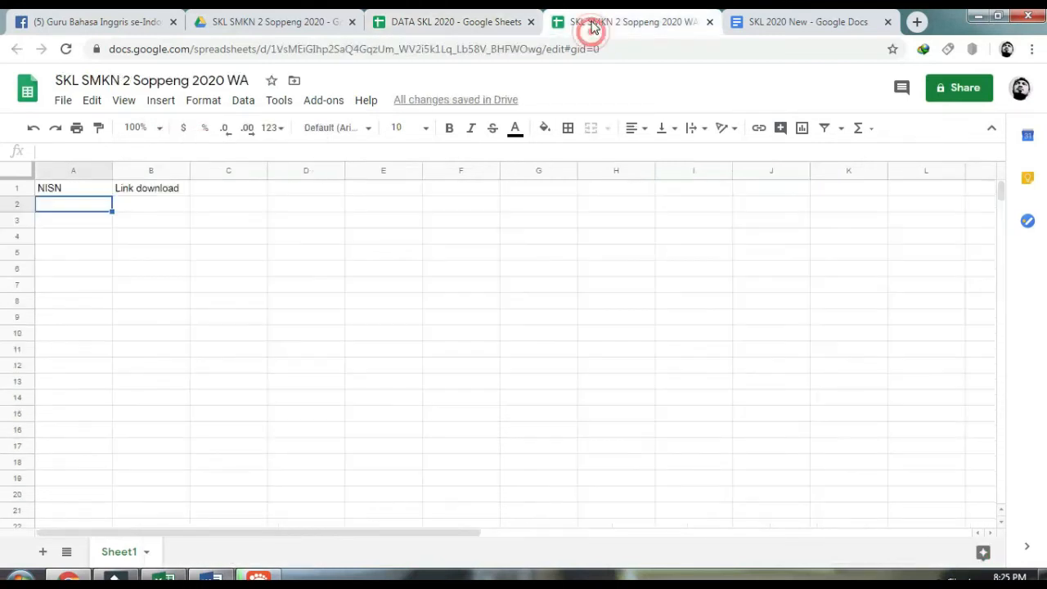
right_click(65, 212)
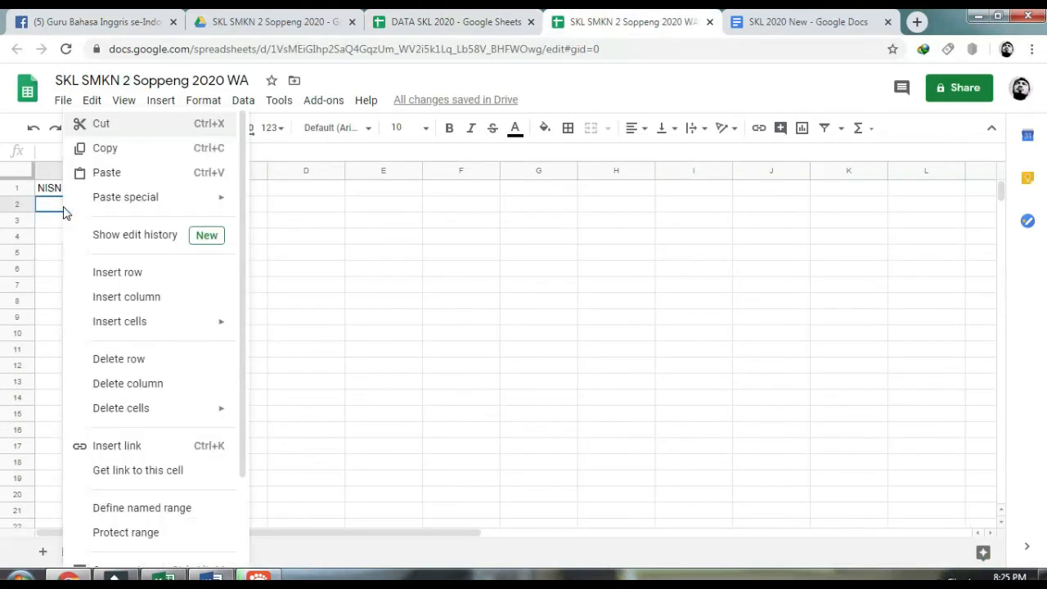
click(105, 172)
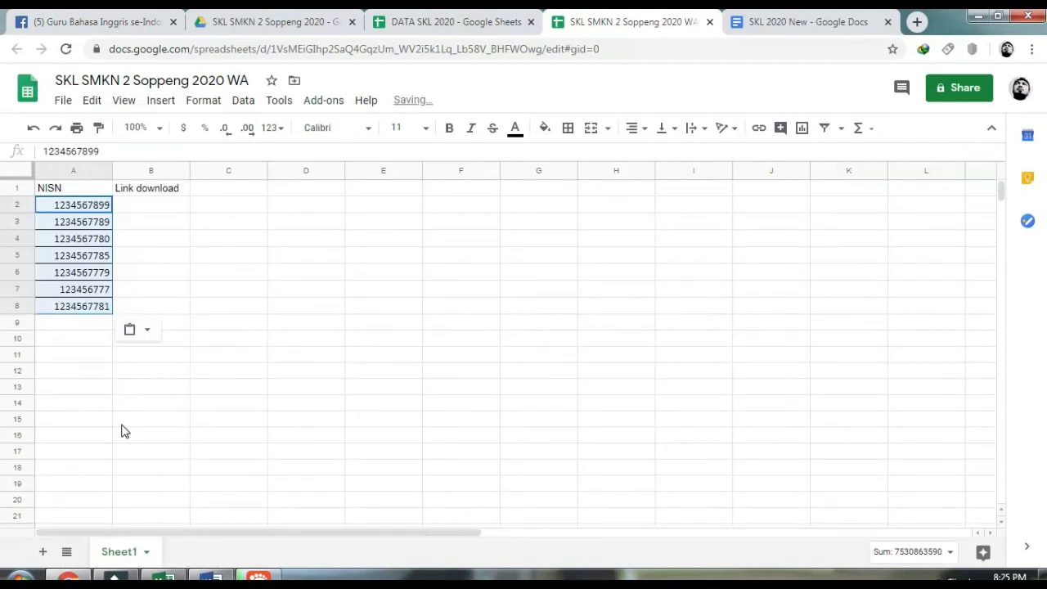
click(122, 421)
- Enter "Silahkan download SKL anda dengan cara membuka link berikut:" in B2 and fill it down to B8
click(141, 211)
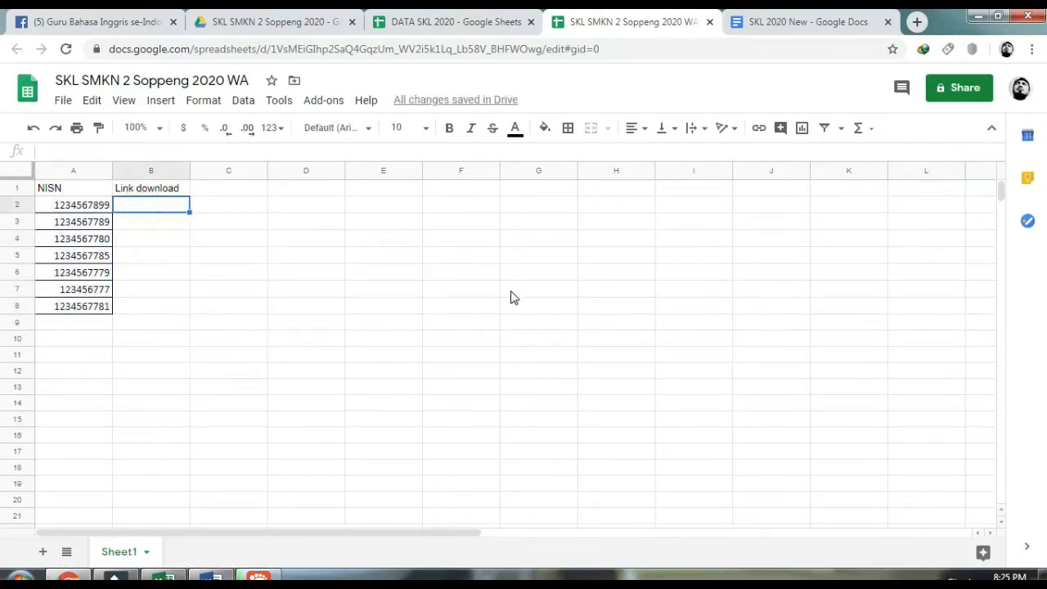
key(ctrl+v)
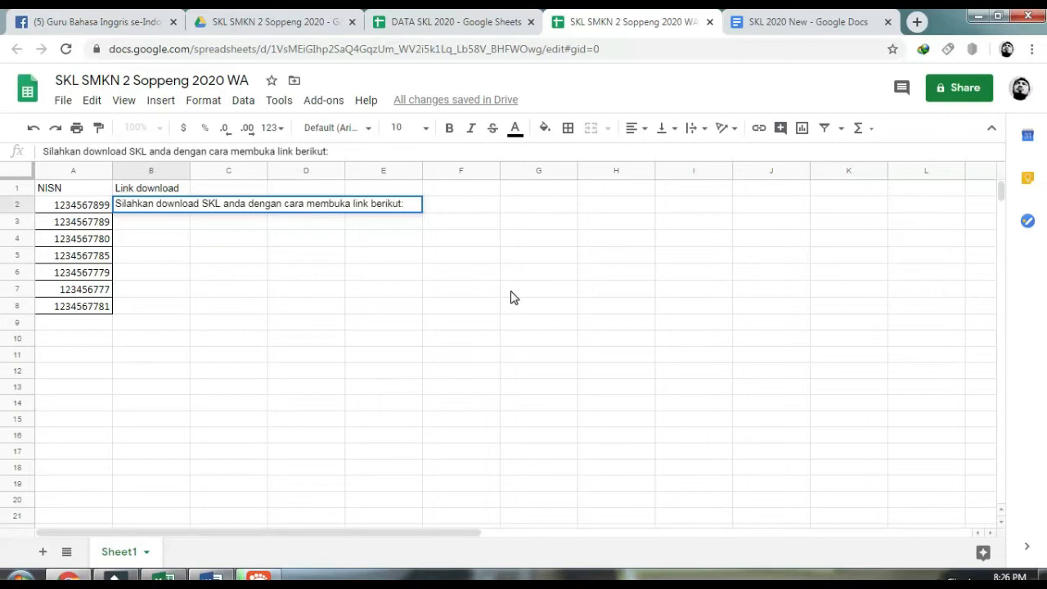
key(Return)
click(159, 209)
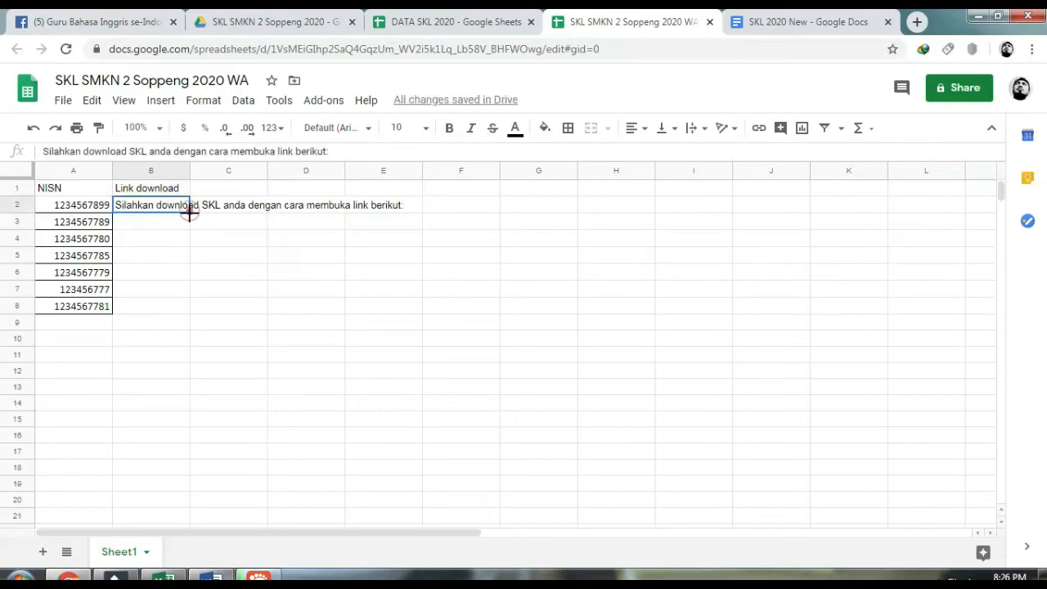
drag(189, 212, 189, 310)
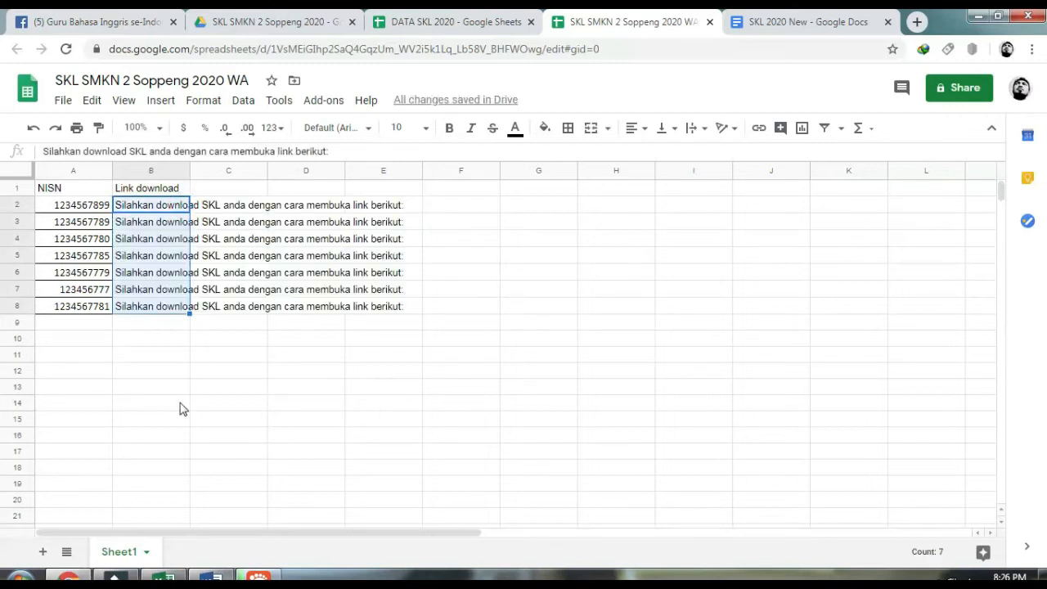
- Copy the Merged Doc URL links in P2:P8 of DATA SKL 2020 into the WA spreadsheet, starting at C2
click(491, 25)
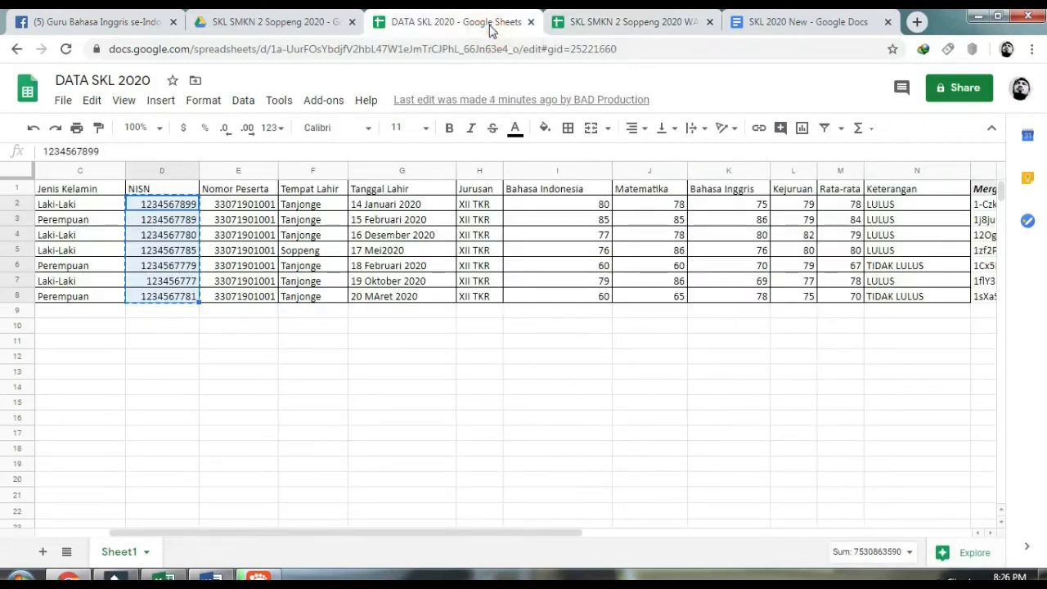
drag(404, 533, 604, 531)
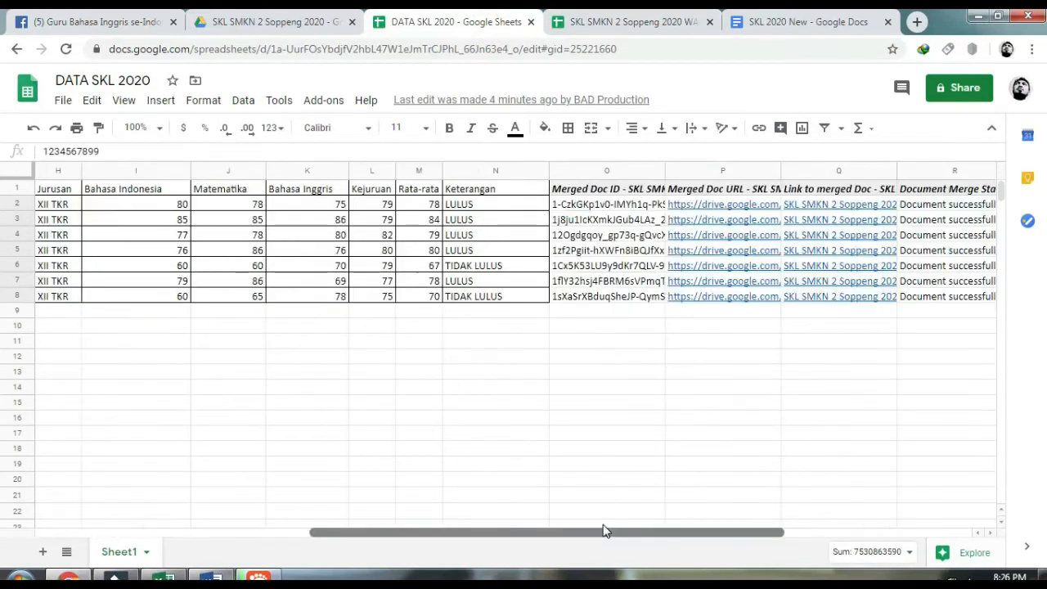
click(724, 170)
drag(723, 204, 723, 297)
right_click(715, 270)
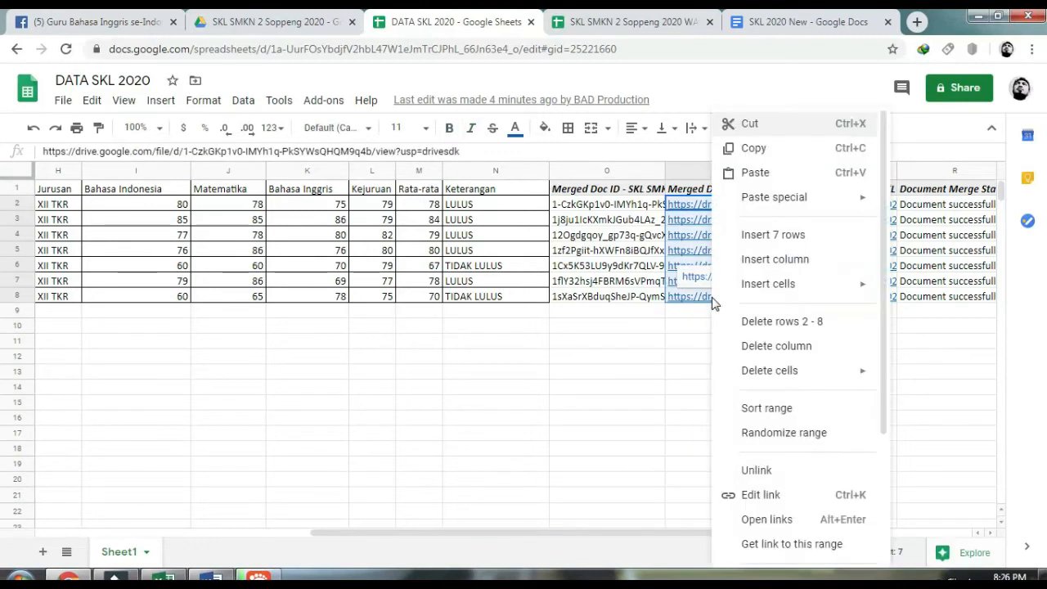
click(757, 150)
key(ctrl+Tab)
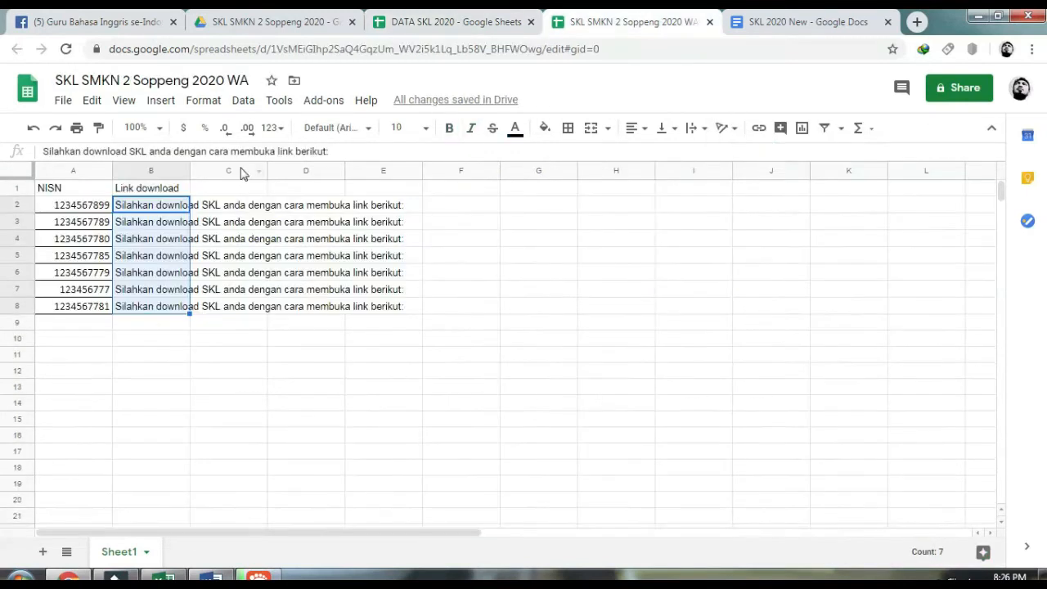
click(228, 212)
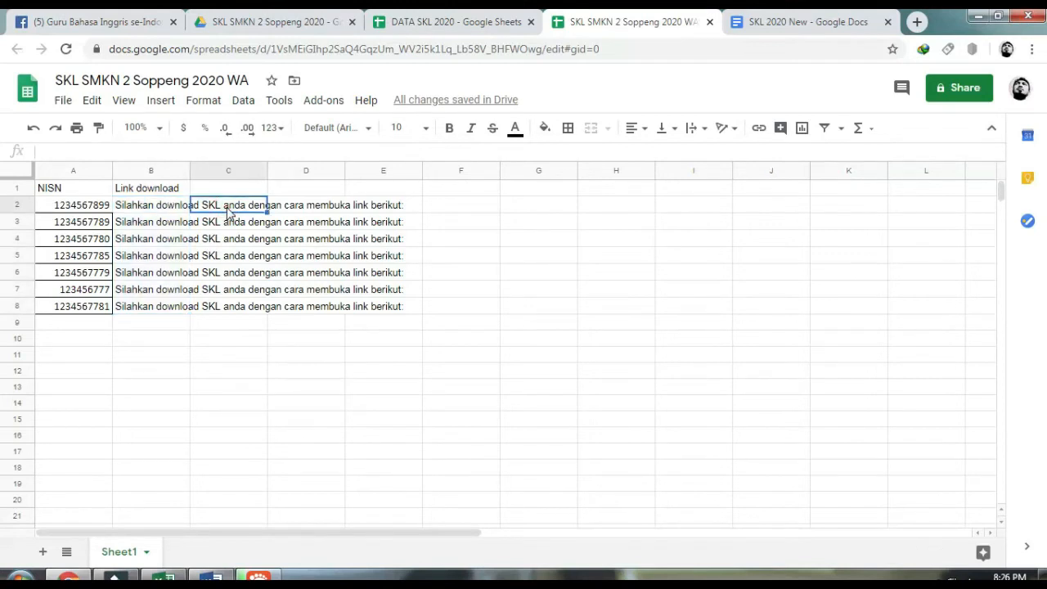
right_click(228, 212)
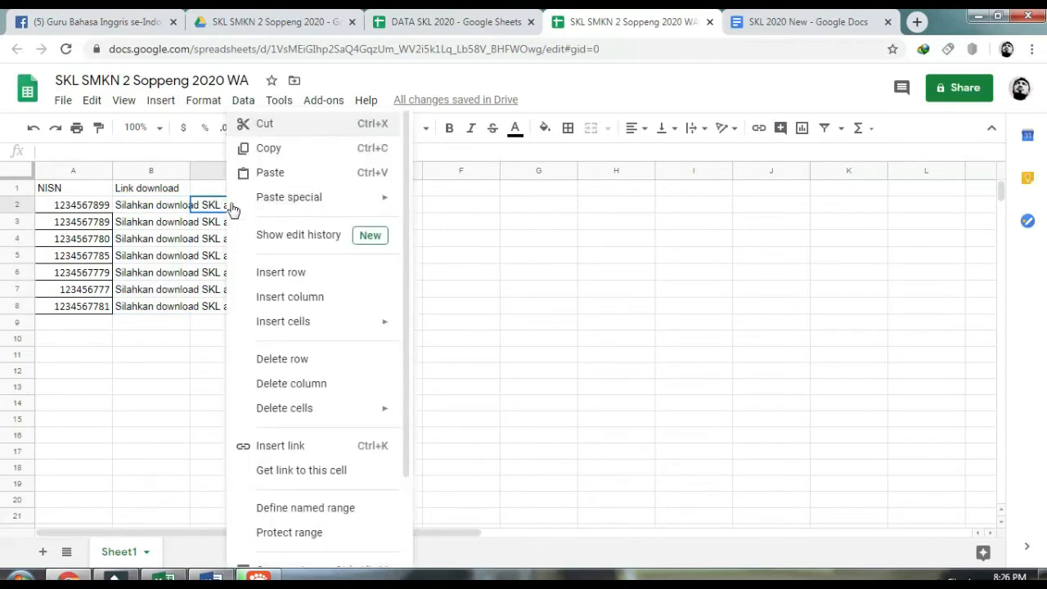
click(281, 174)
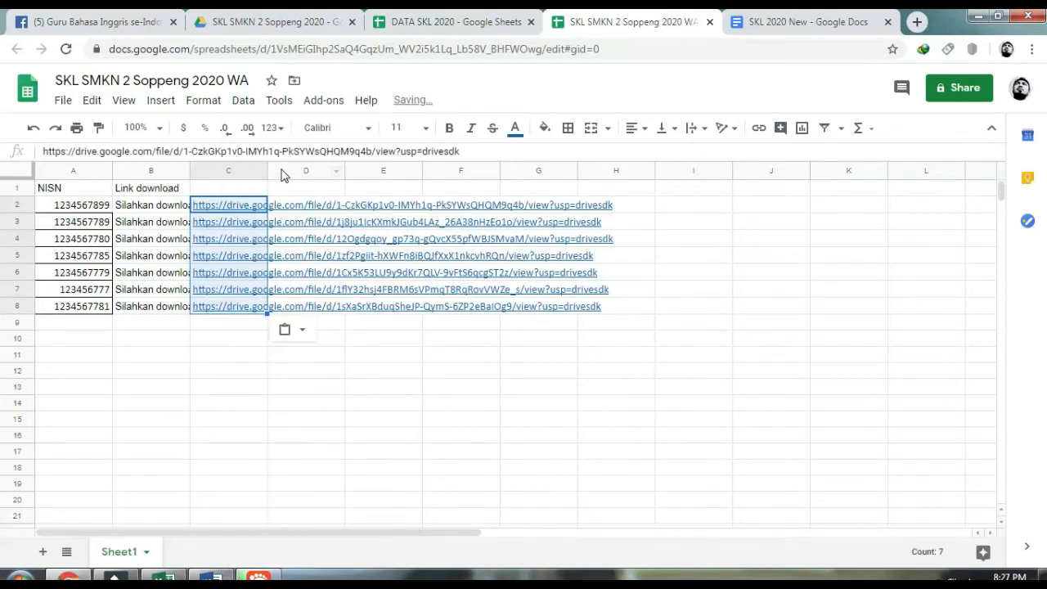
click(181, 360)
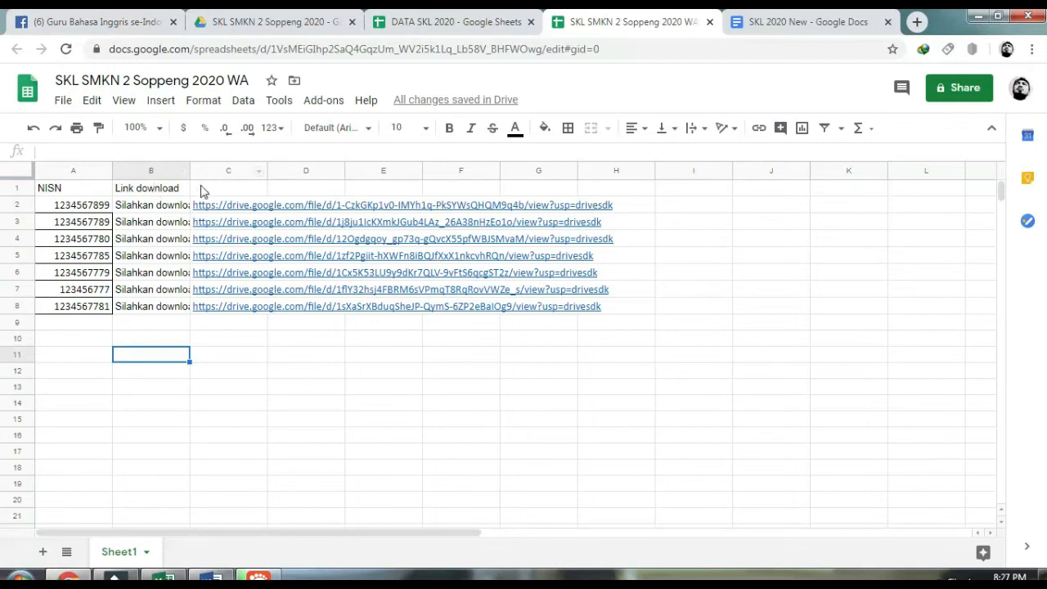
- Join the message and link in D2 with the formula =B2&C2 and fill it down to D8
click(306, 209)
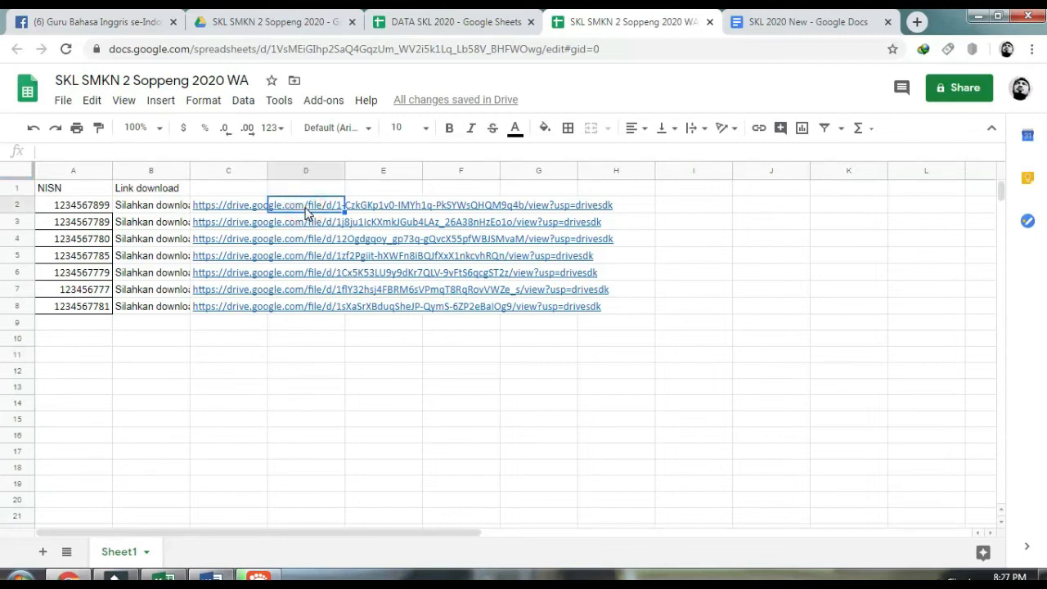
click(44, 152)
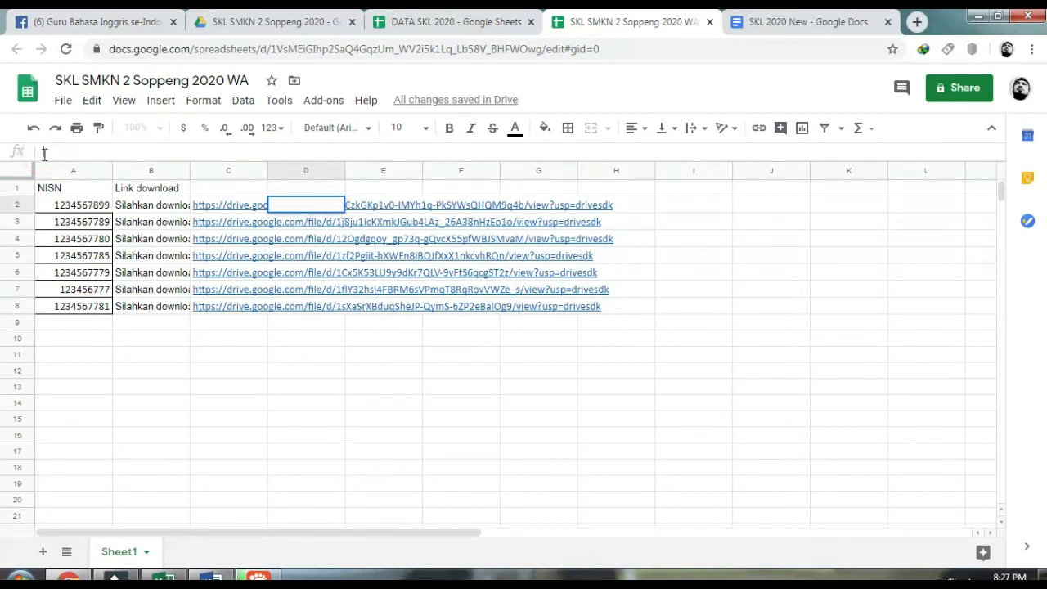
text(=)
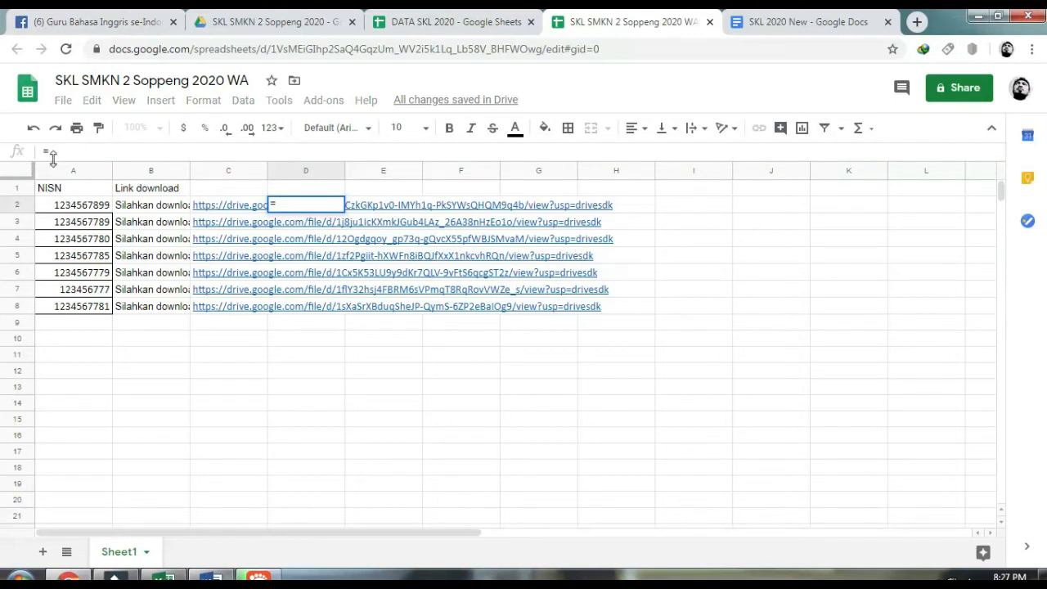
click(141, 209)
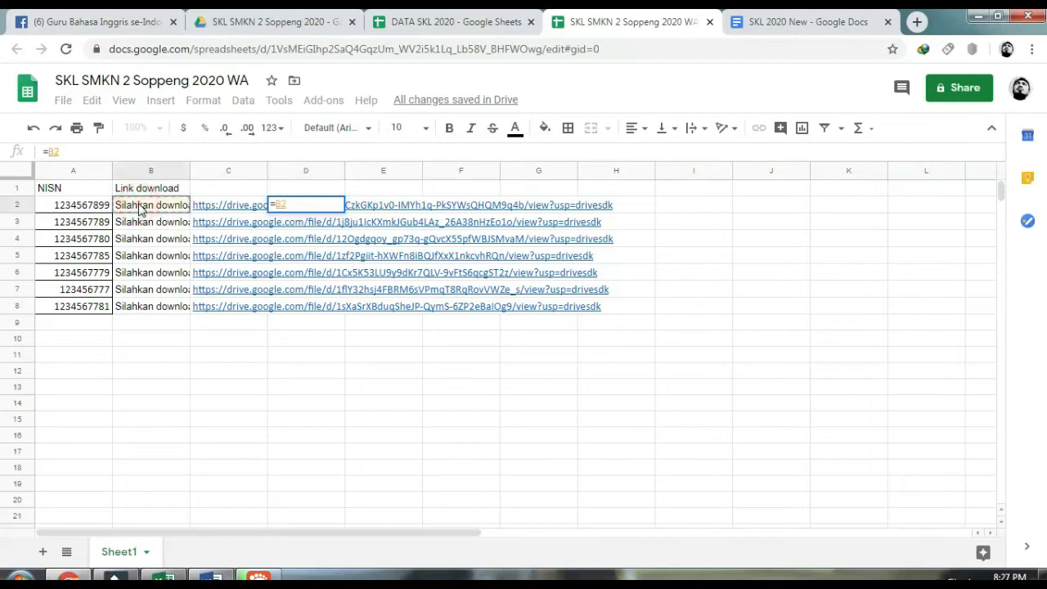
text(&)
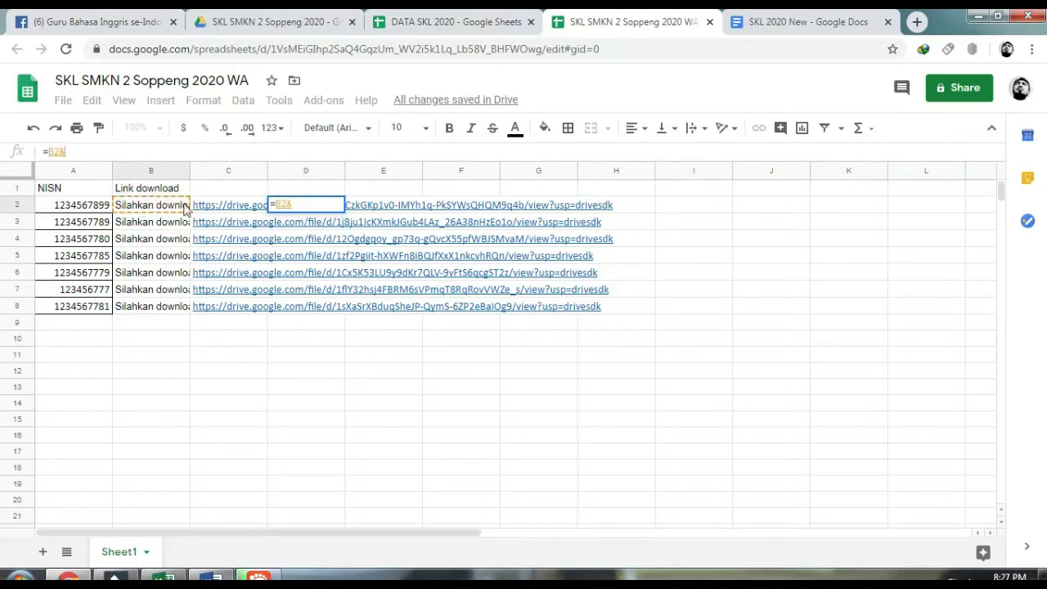
click(209, 208)
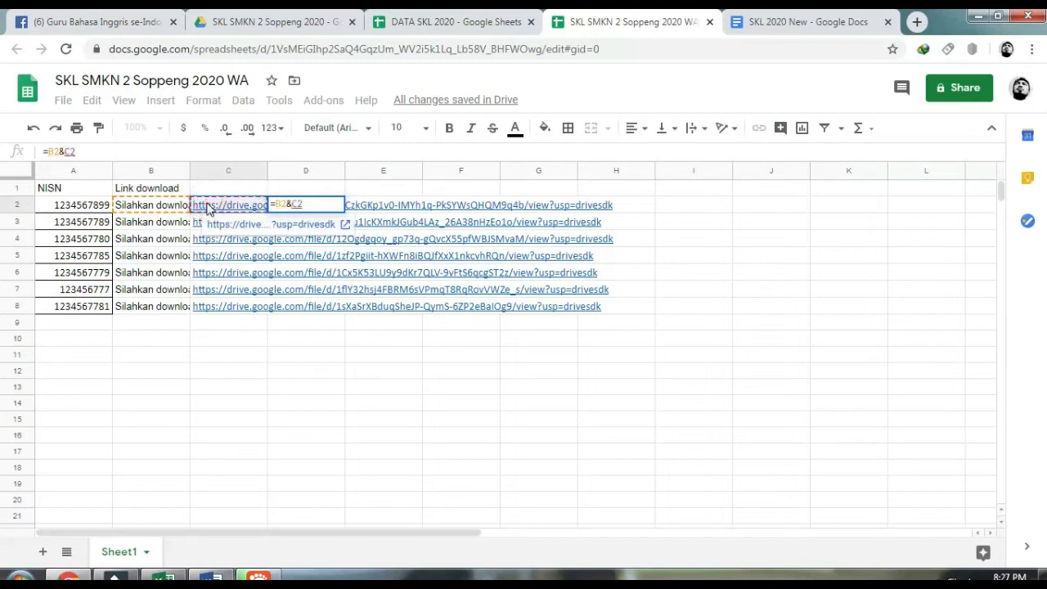
key(Return)
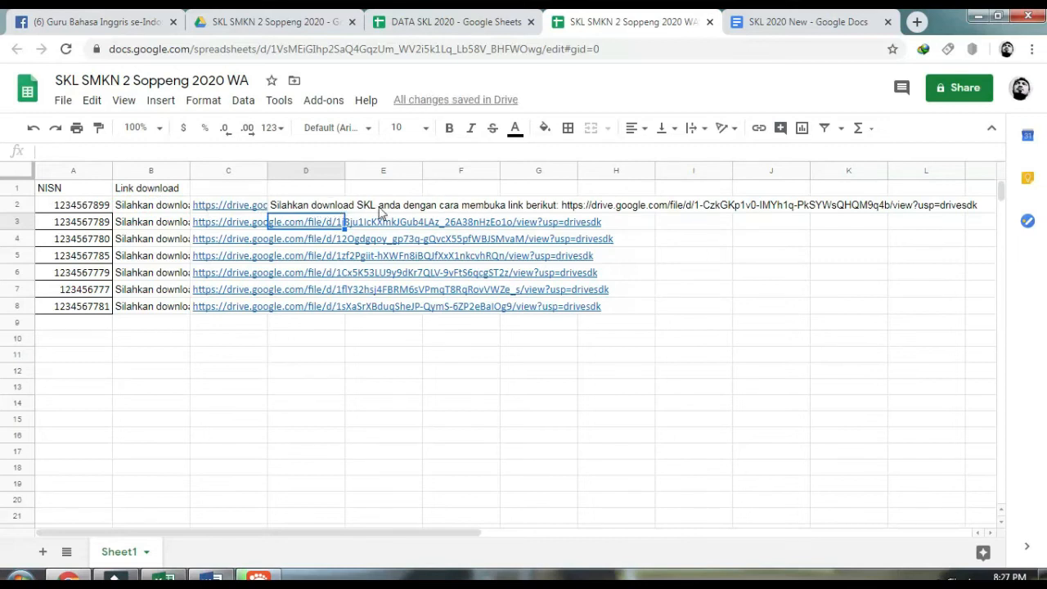
click(299, 211)
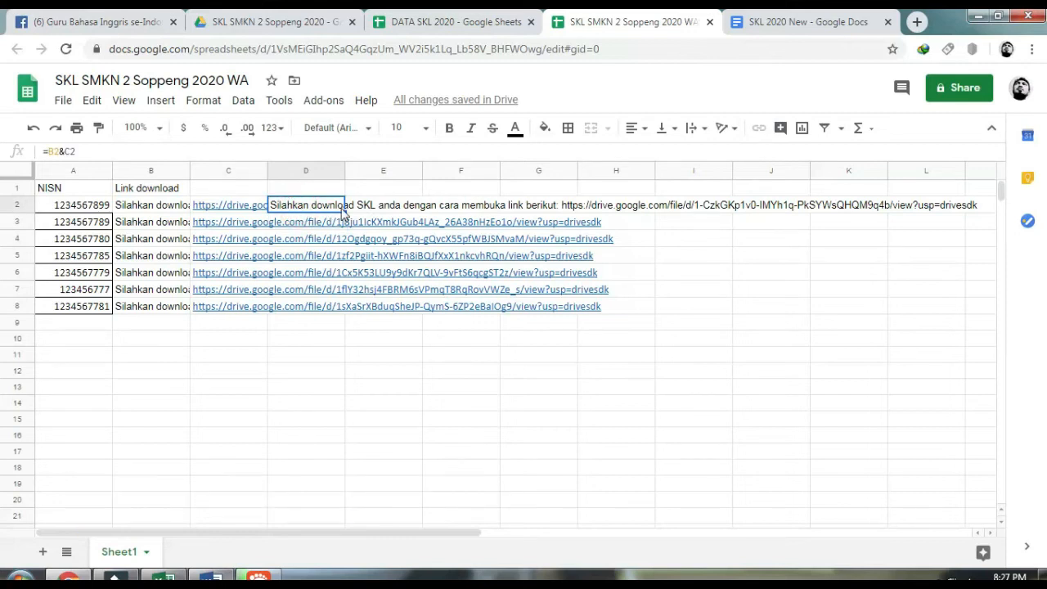
drag(344, 214, 341, 305)
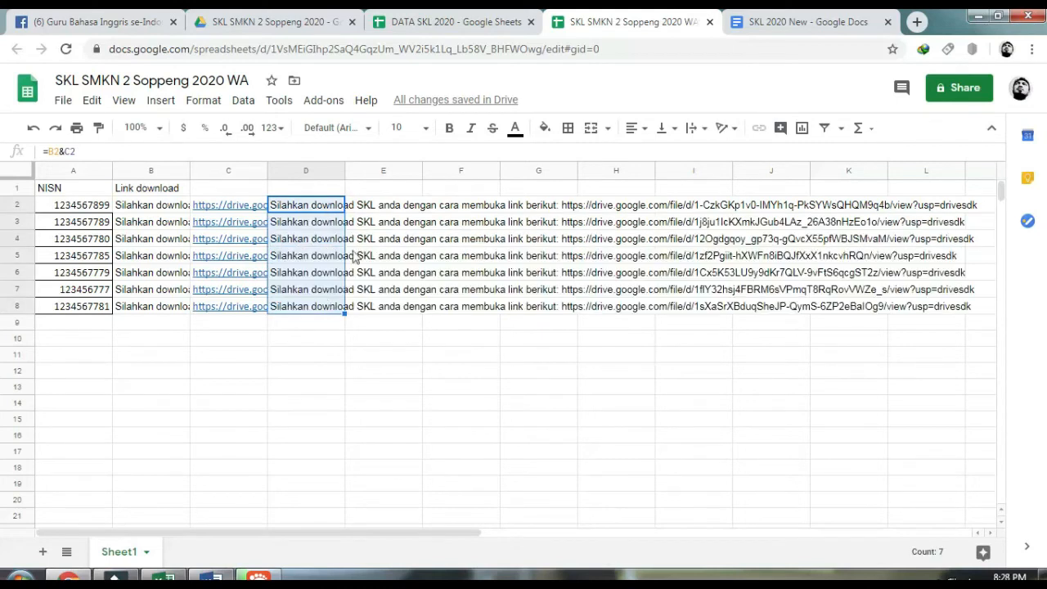
- Copy the combined messages in D2:D8 and paste them as values only over the Link download column, starting at B2
right_click(301, 238)
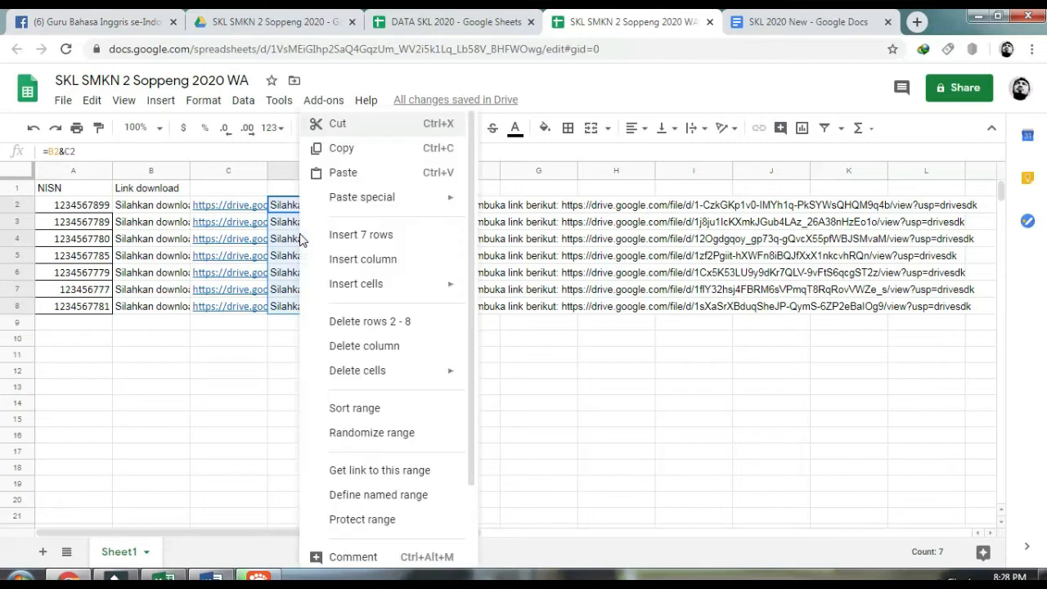
click(349, 128)
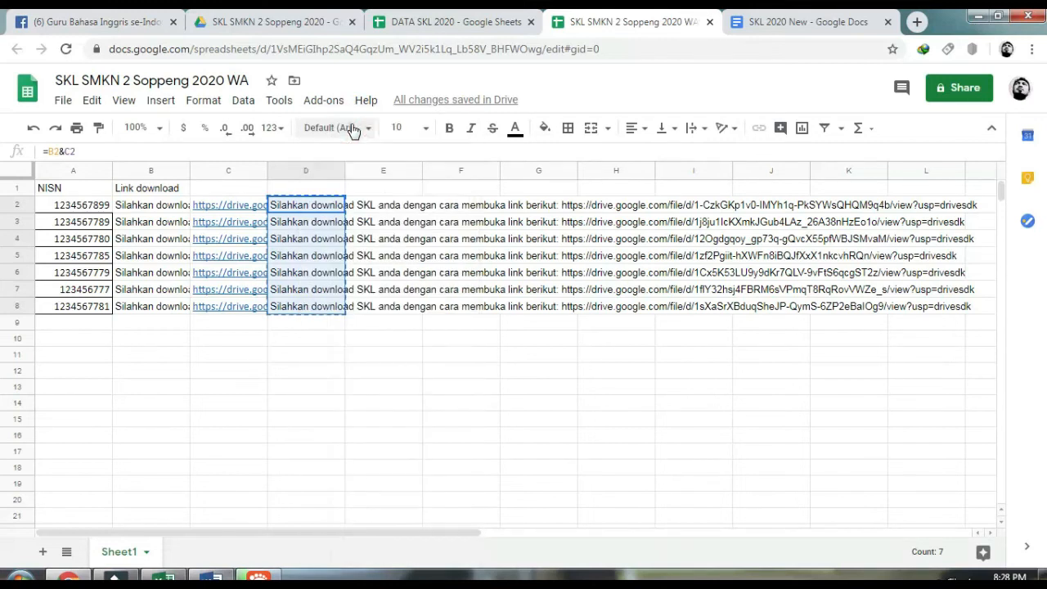
click(144, 211)
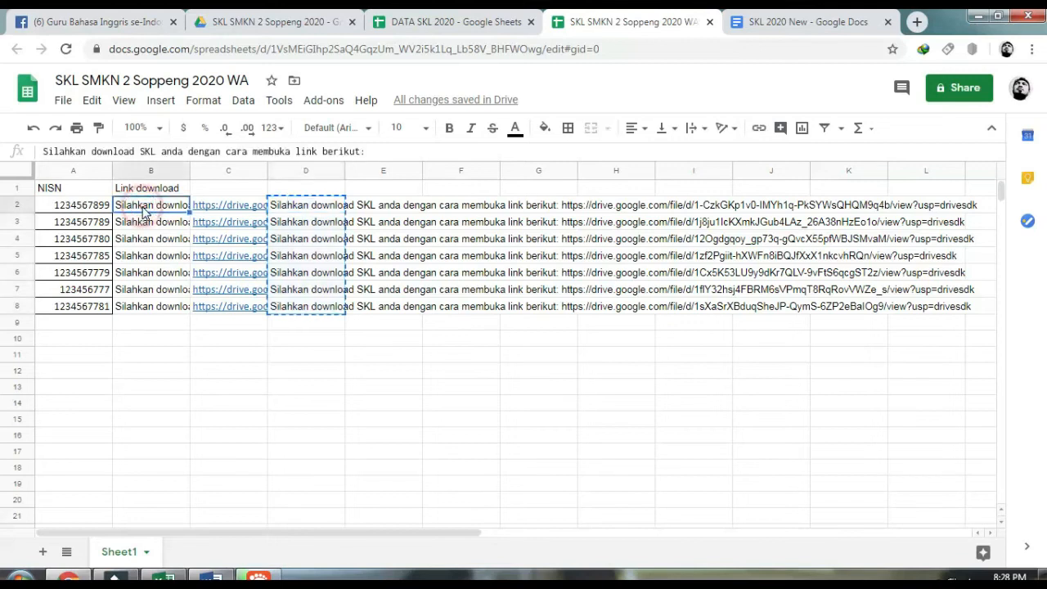
right_click(144, 212)
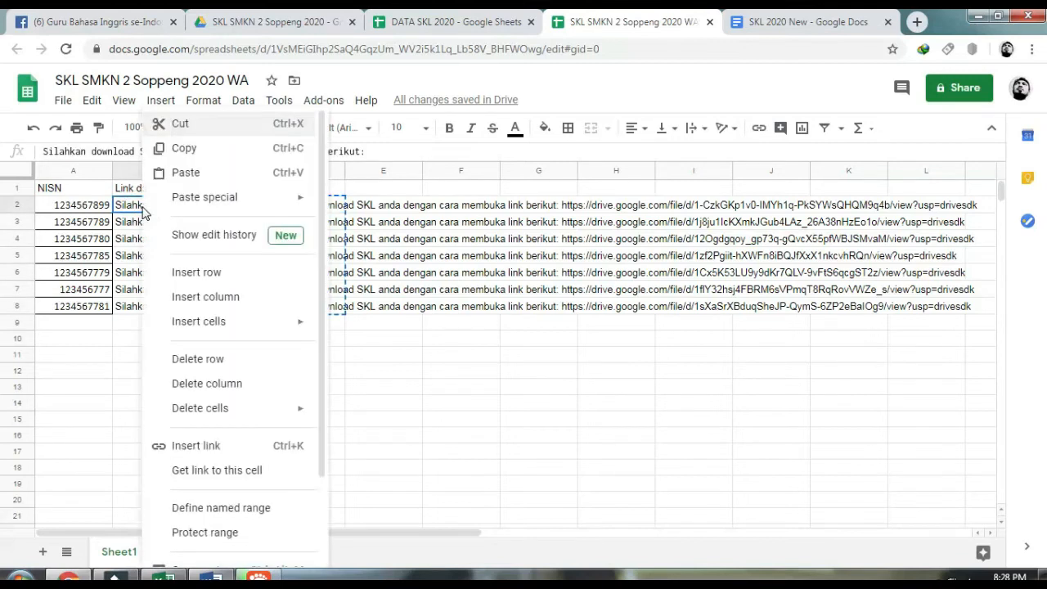
mouse_move(209, 202)
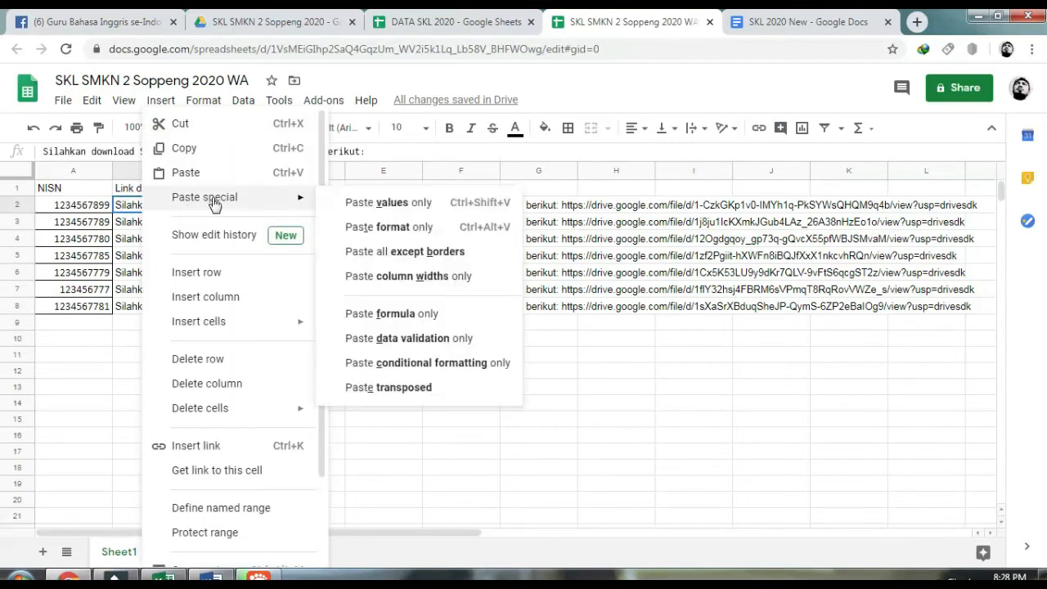
click(406, 205)
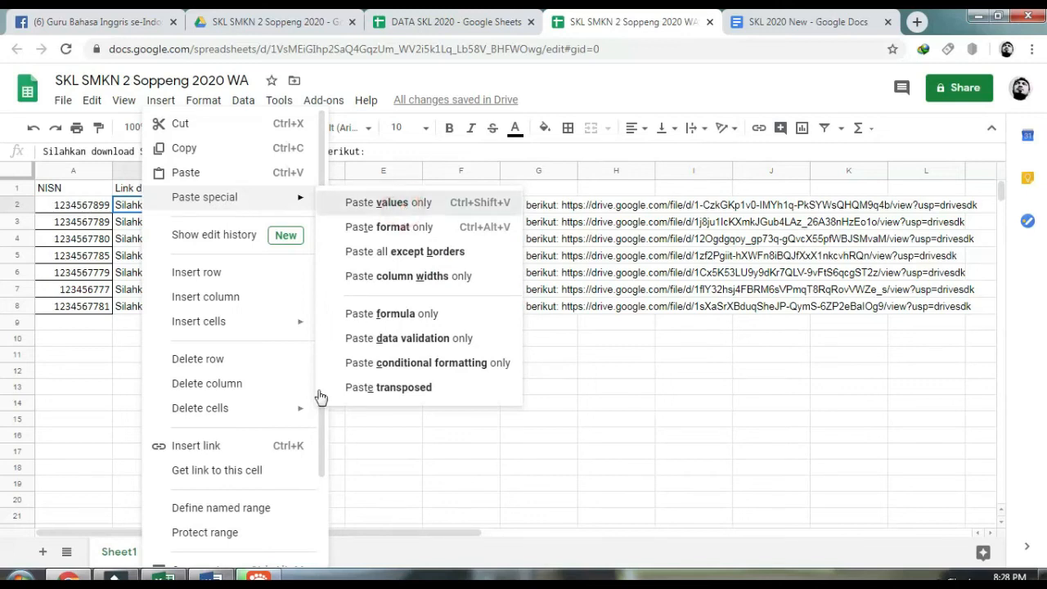
click(315, 388)
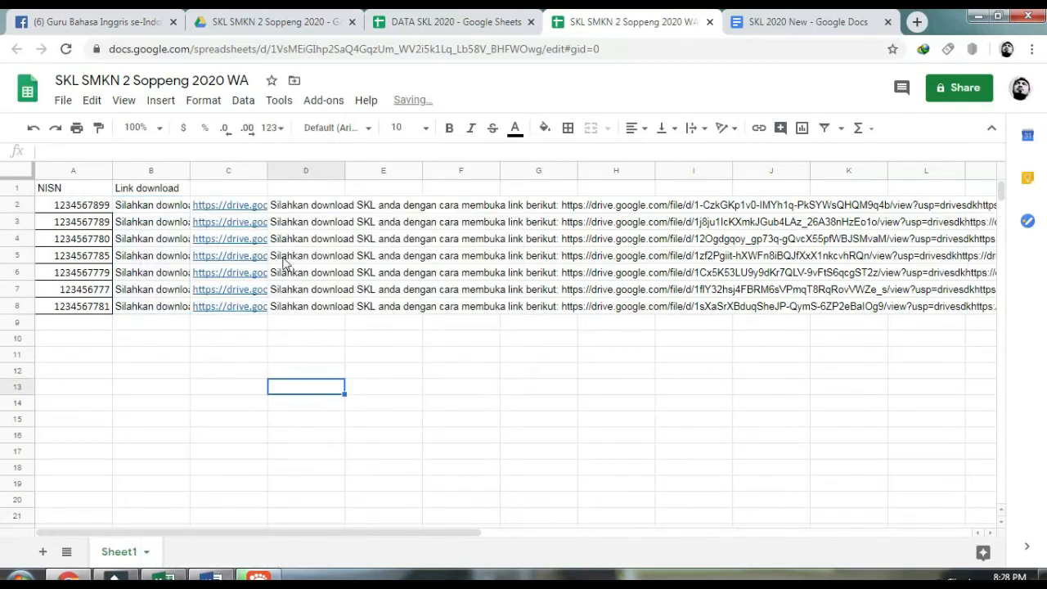
- Clear the contents of helper columns C and D and close the SKL SMKN 2 Soppeng 2020 WA spreadsheet
click(219, 169)
shift+click(292, 171)
key(Delete)
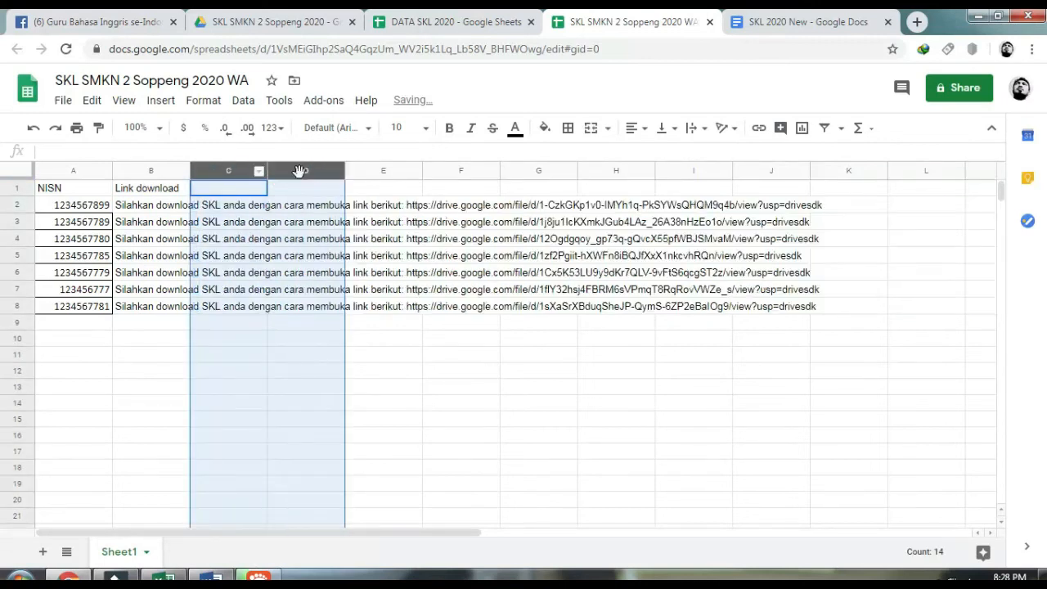
click(461, 403)
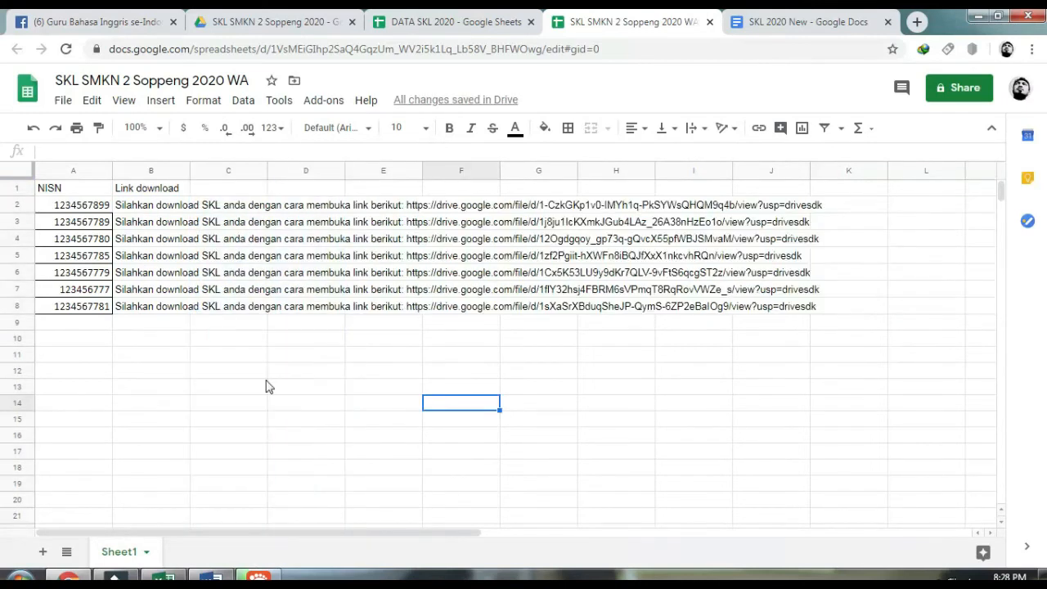
click(710, 23)
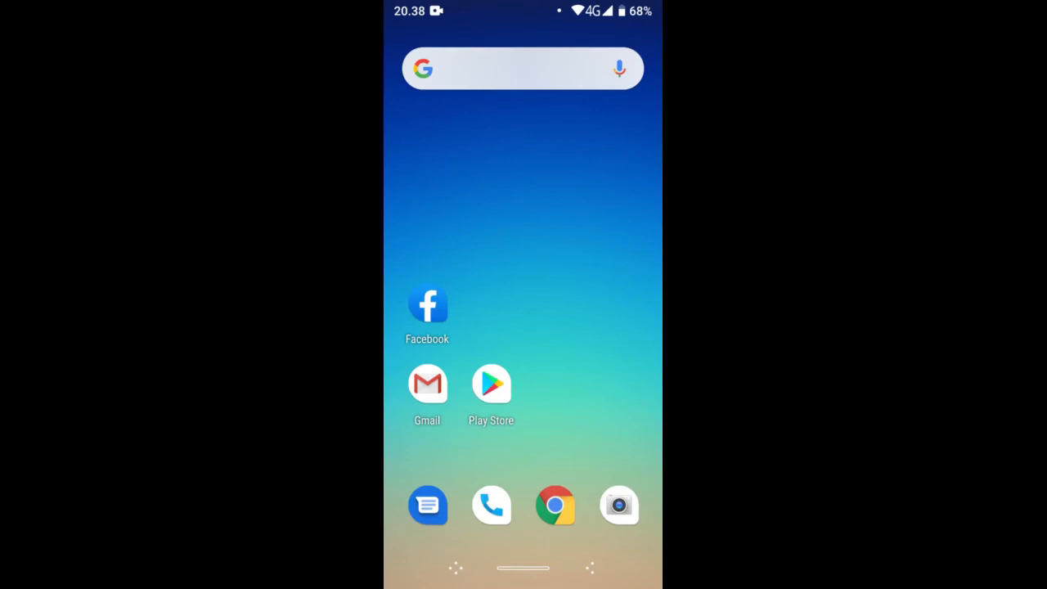
- On the phone, search the Play Store for "whatssap auto", install WhatsAuto and open it
click(491, 385)
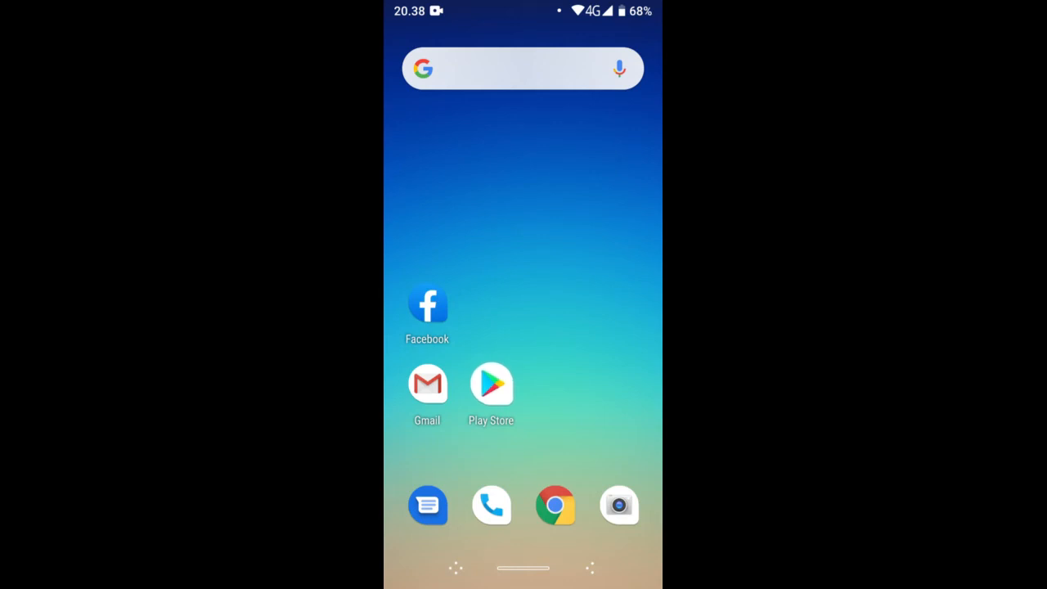
click(502, 45)
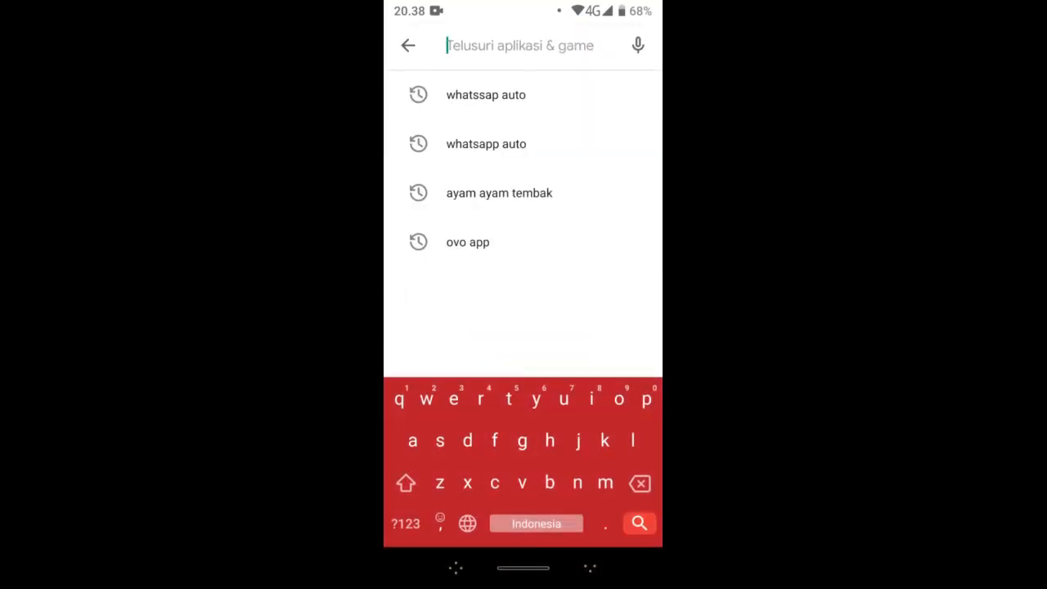
text(w)
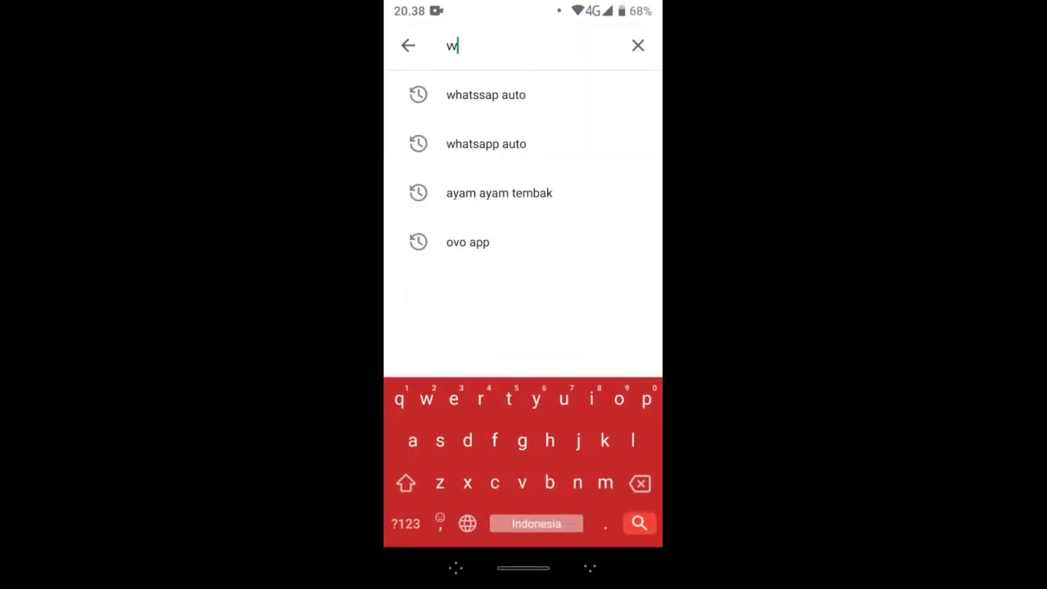
text(hatssap auto)
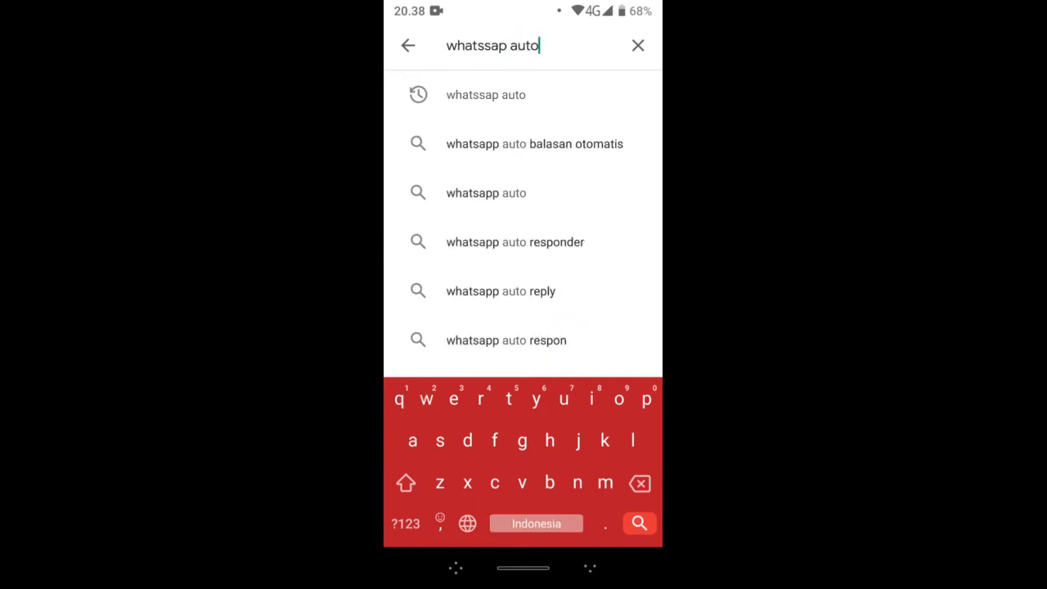
key(Return)
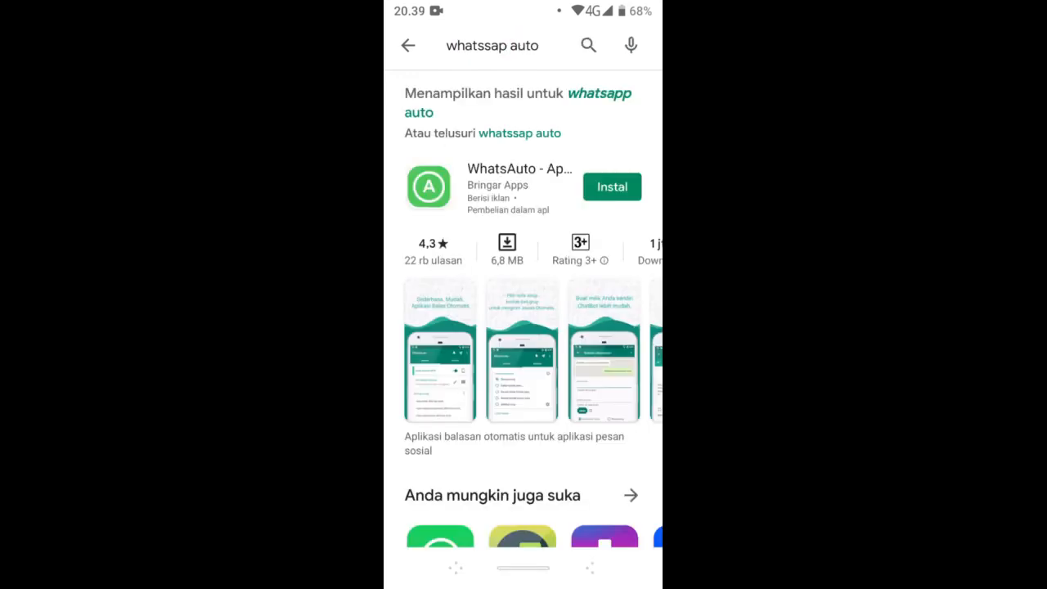
click(612, 187)
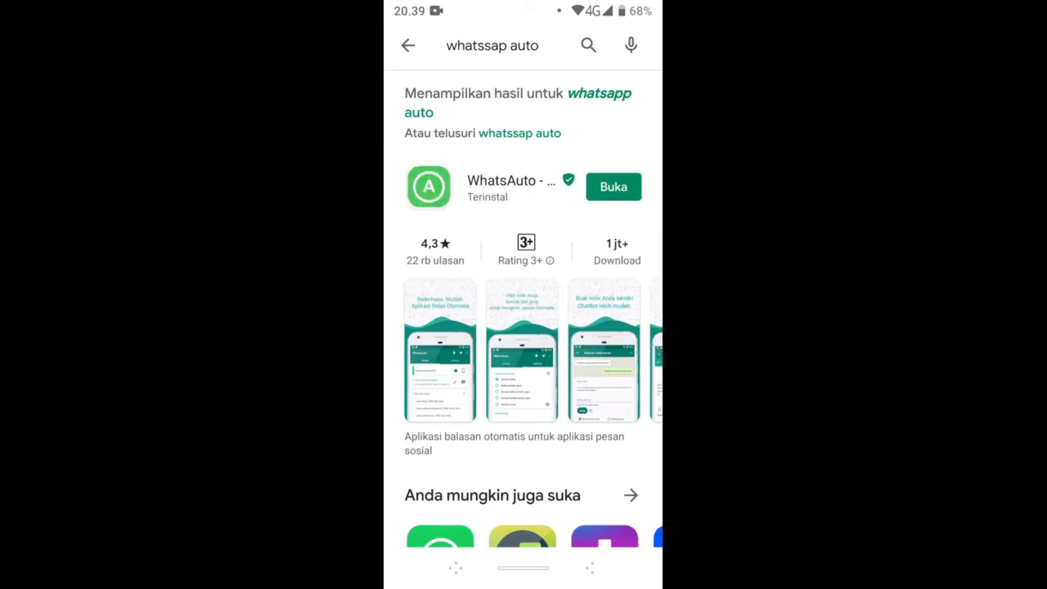
click(614, 186)
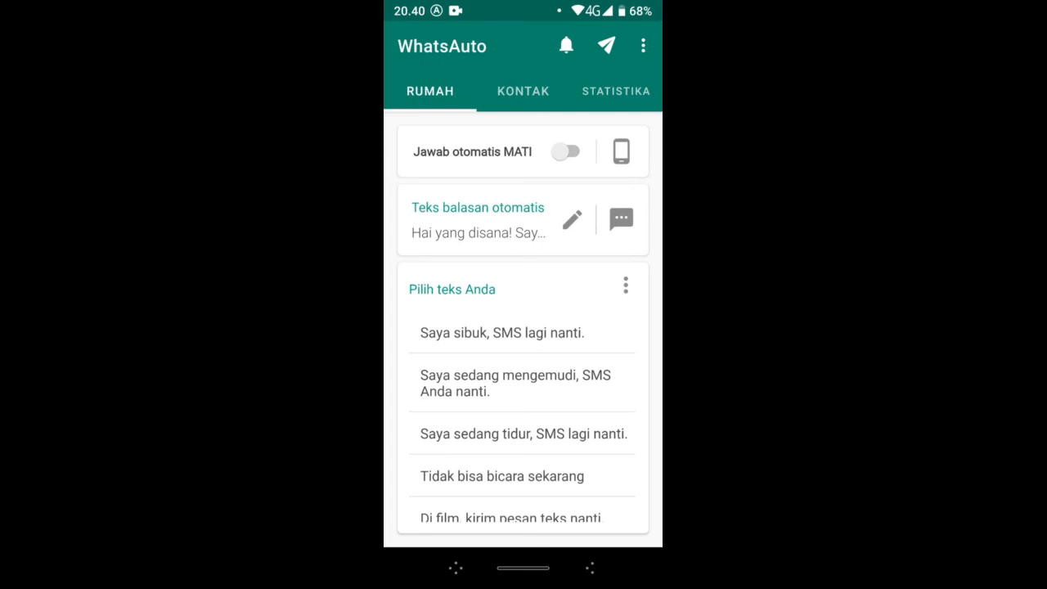
- Turn on automatic replies in WhatsAuto and replace the auto-reply text with "Silahkan masukkan NISN anda"
click(566, 152)
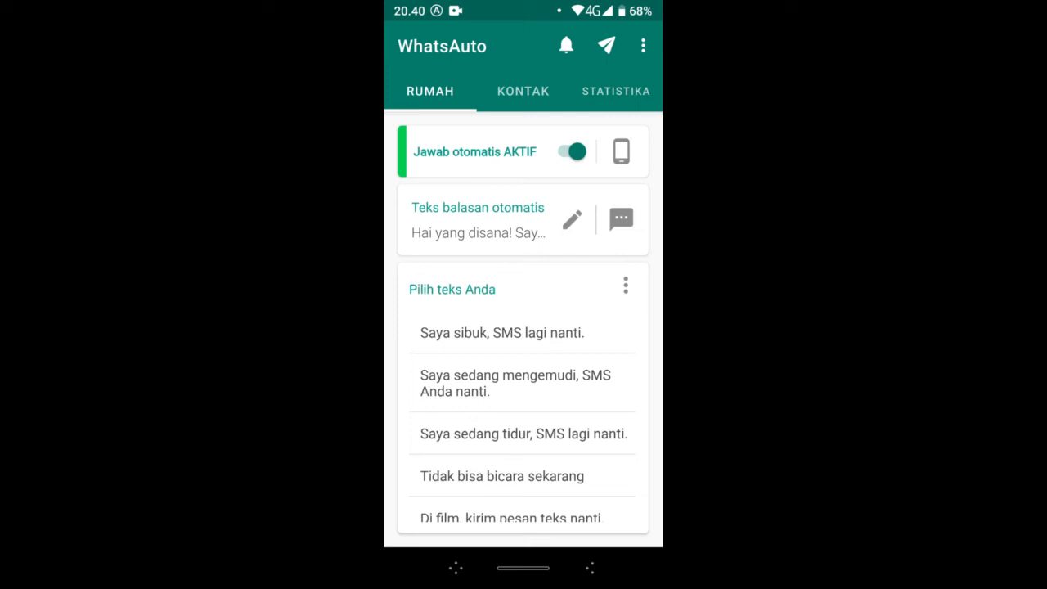
click(479, 219)
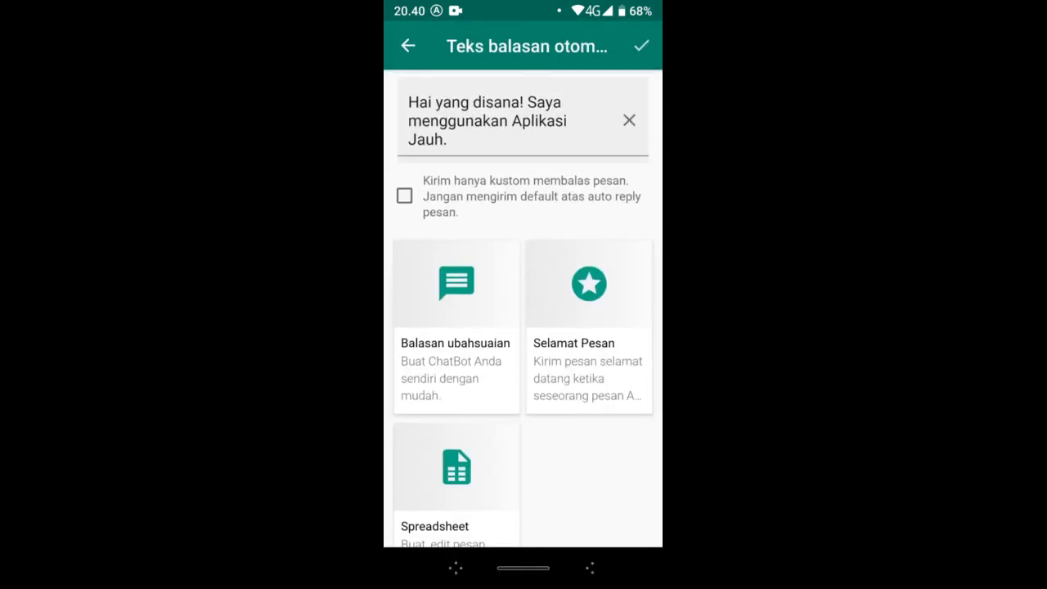
click(629, 120)
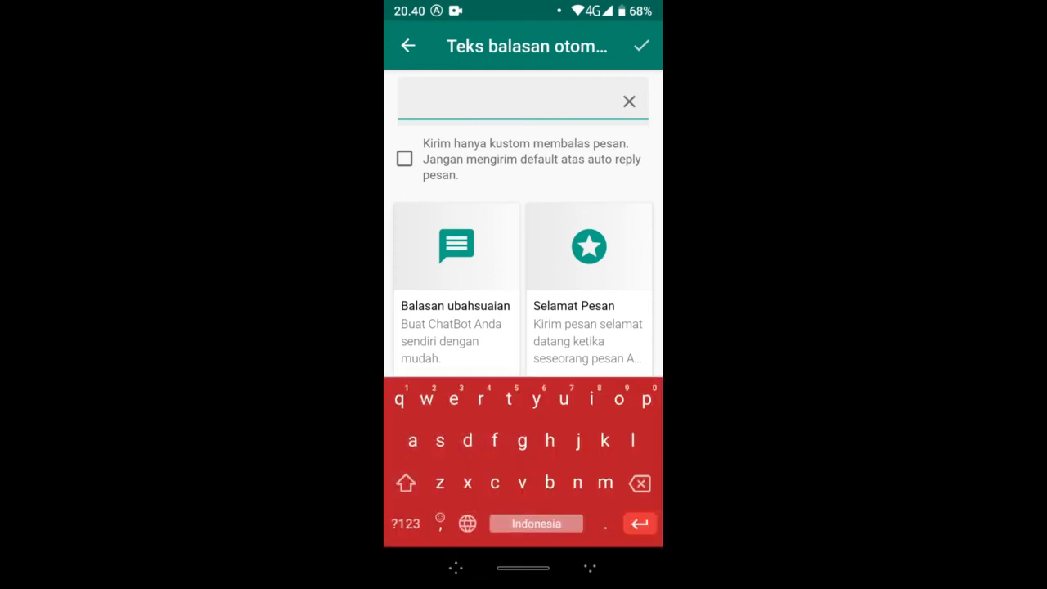
text(Silahkan)
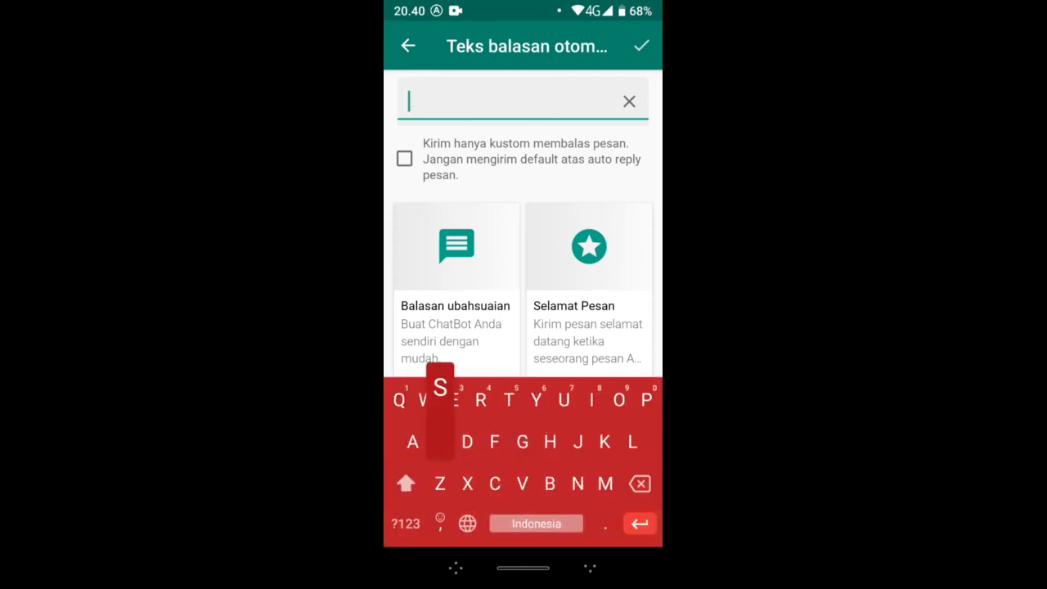
text( masuk)
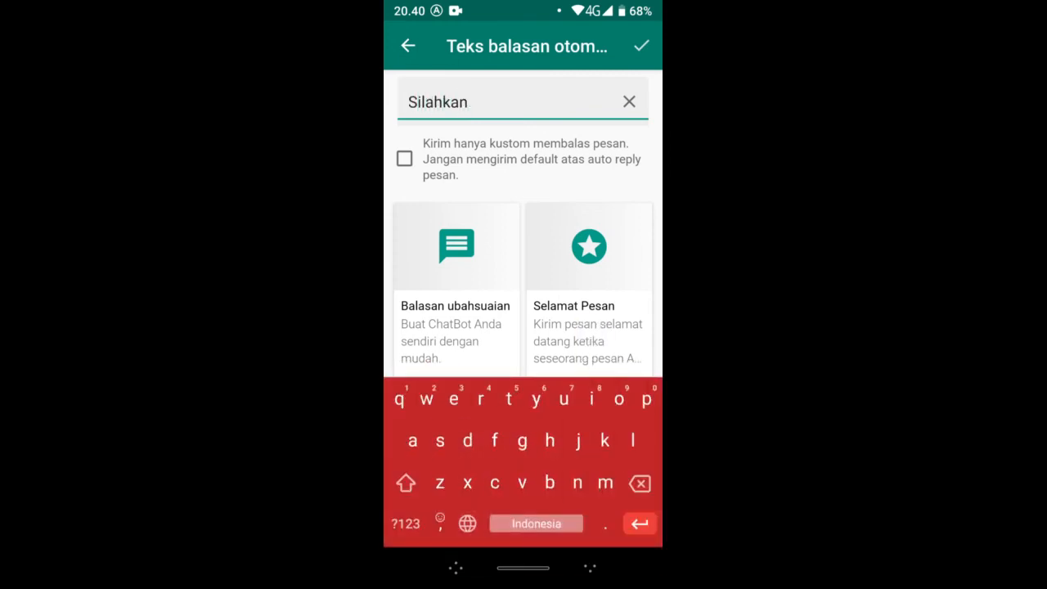
text(kan NISN anda)
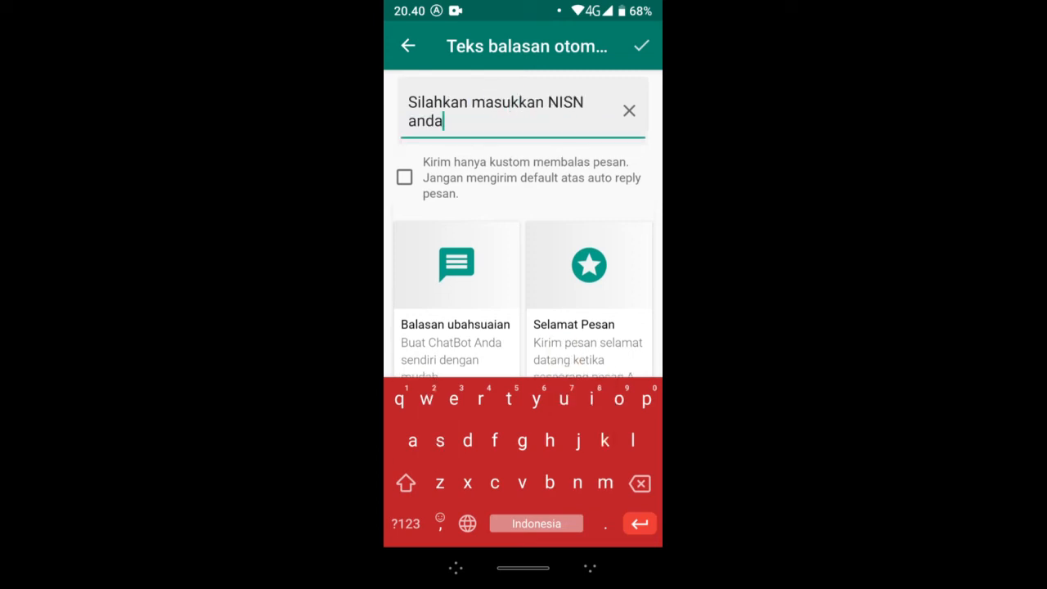
- Enable spreadsheet replies, sync them with the SKL SMKN 2 Soppeng 2020 WA spreadsheet and save the auto-reply settings
scroll(524, 223, down, 1)
click(590, 567)
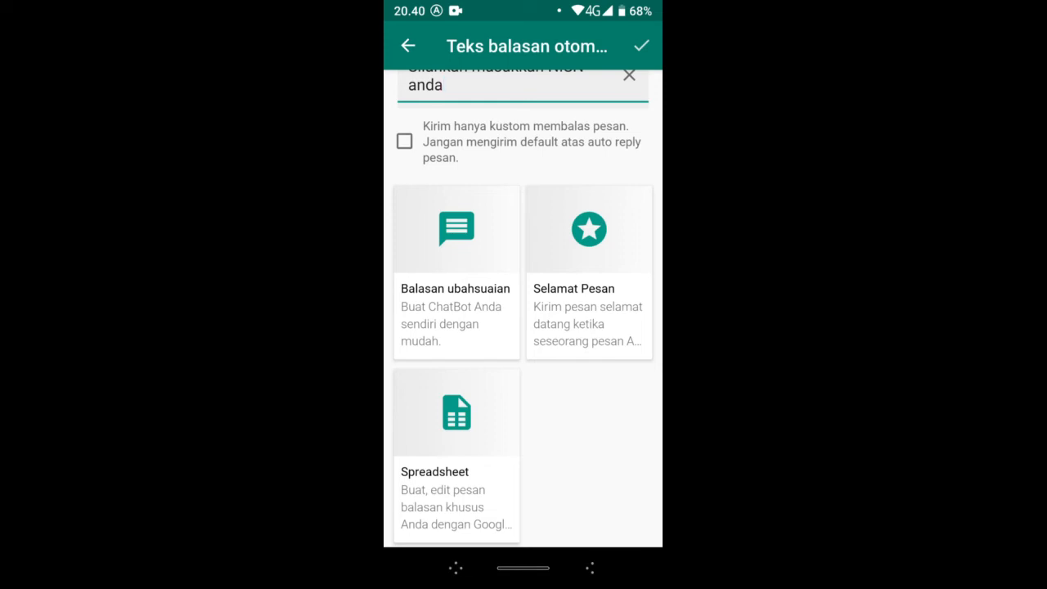
click(457, 442)
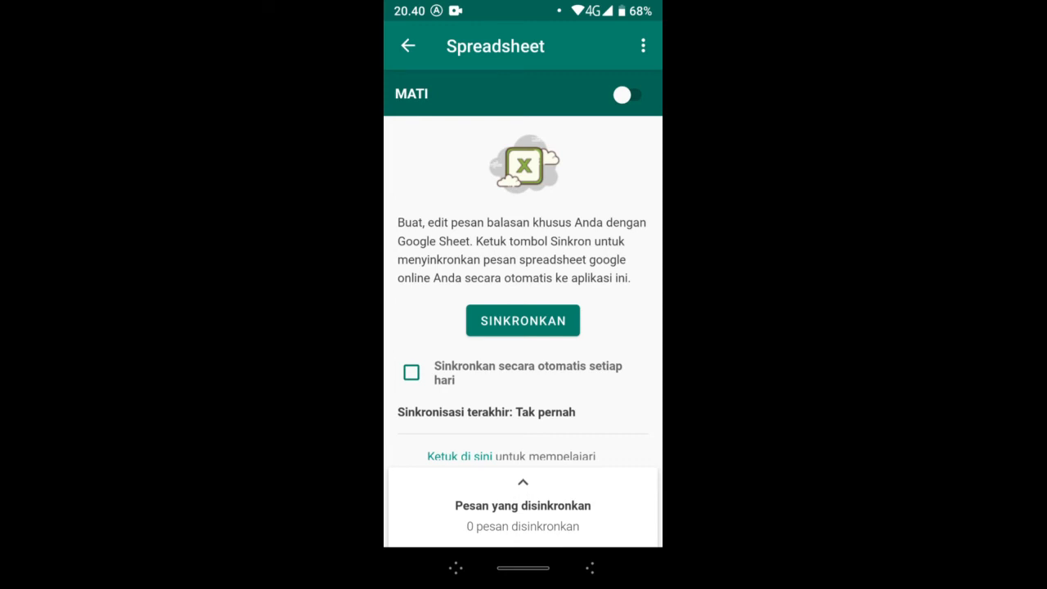
click(627, 95)
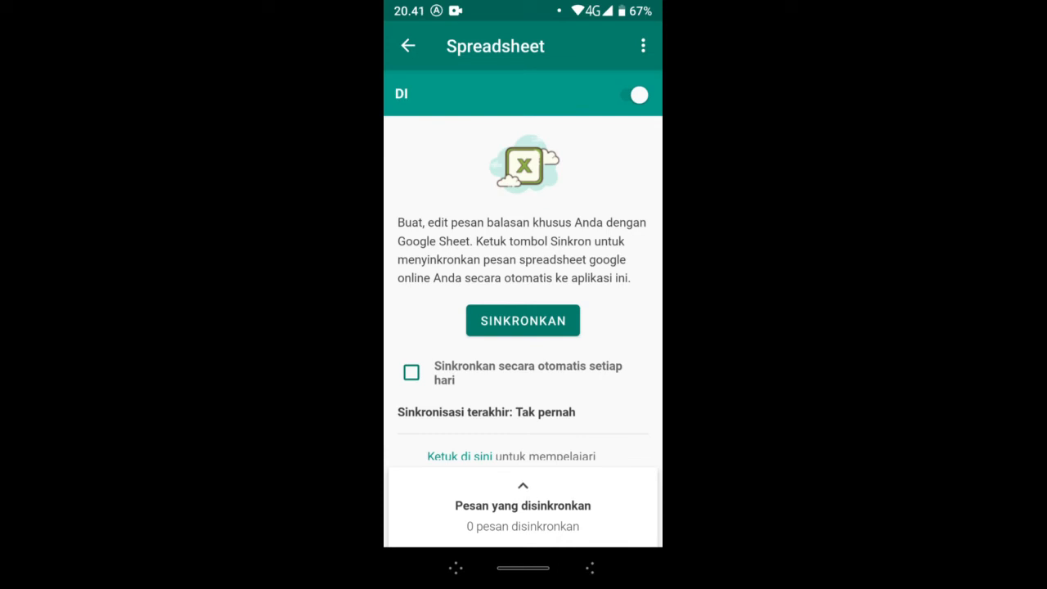
click(523, 321)
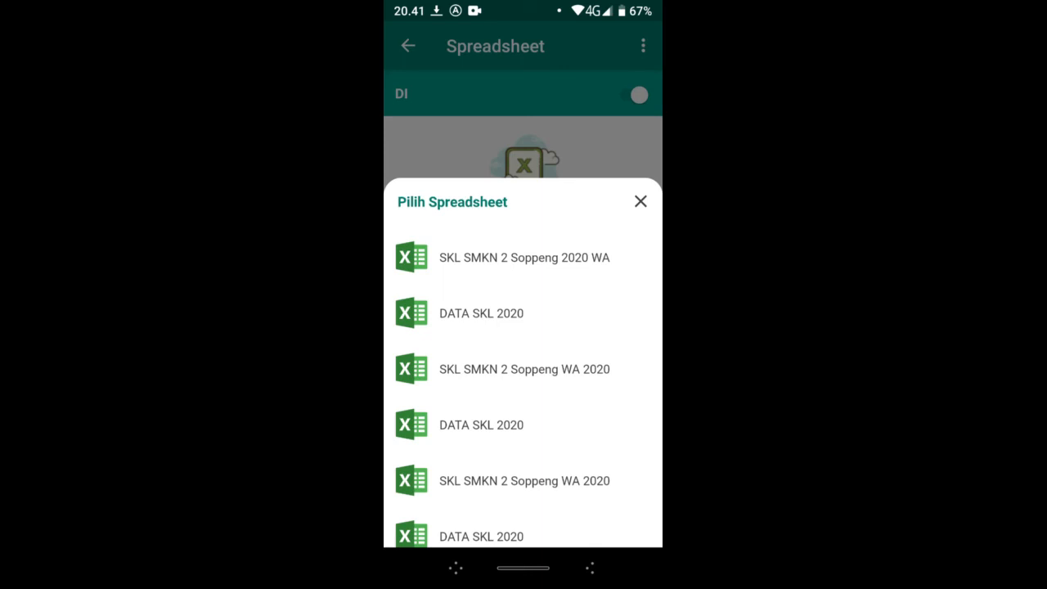
click(525, 257)
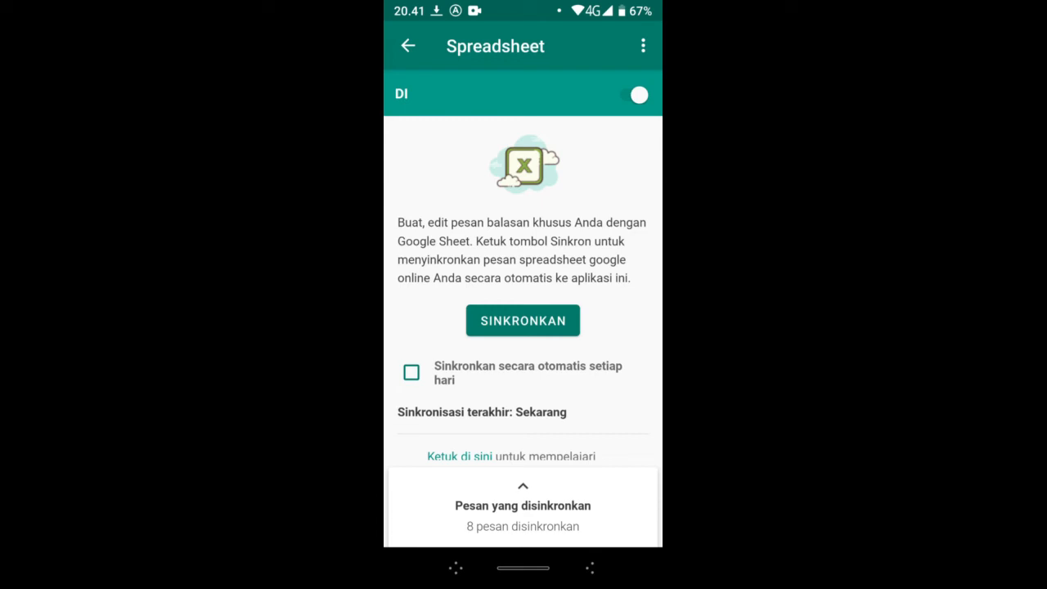
click(408, 45)
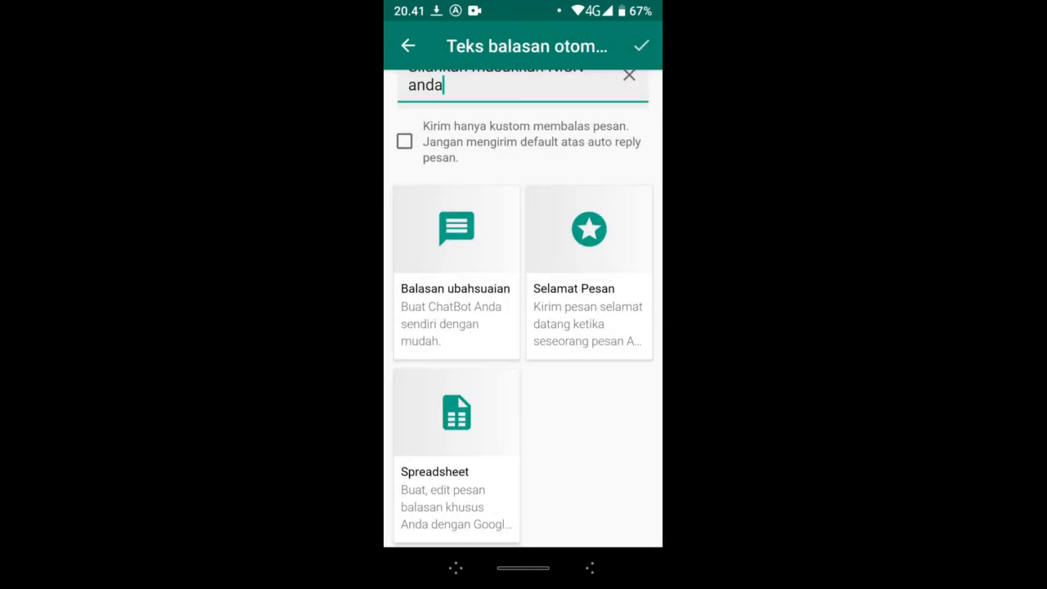
click(641, 46)
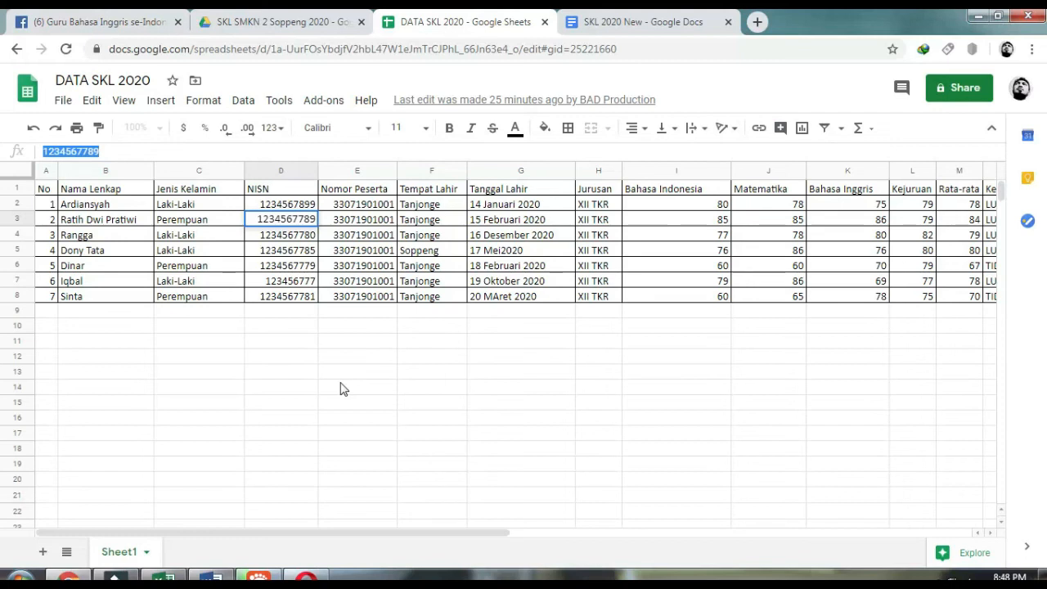
- Switch to Google Drive in the computer's browser, close the DATA SKL 2020.xlsx preview and go to My Drive
click(260, 22)
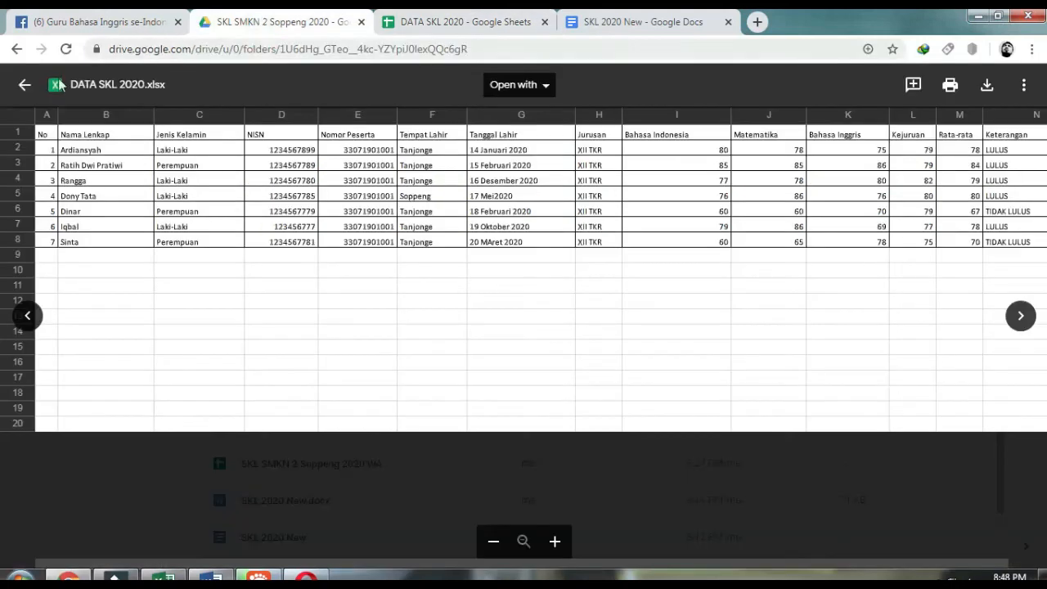
click(26, 89)
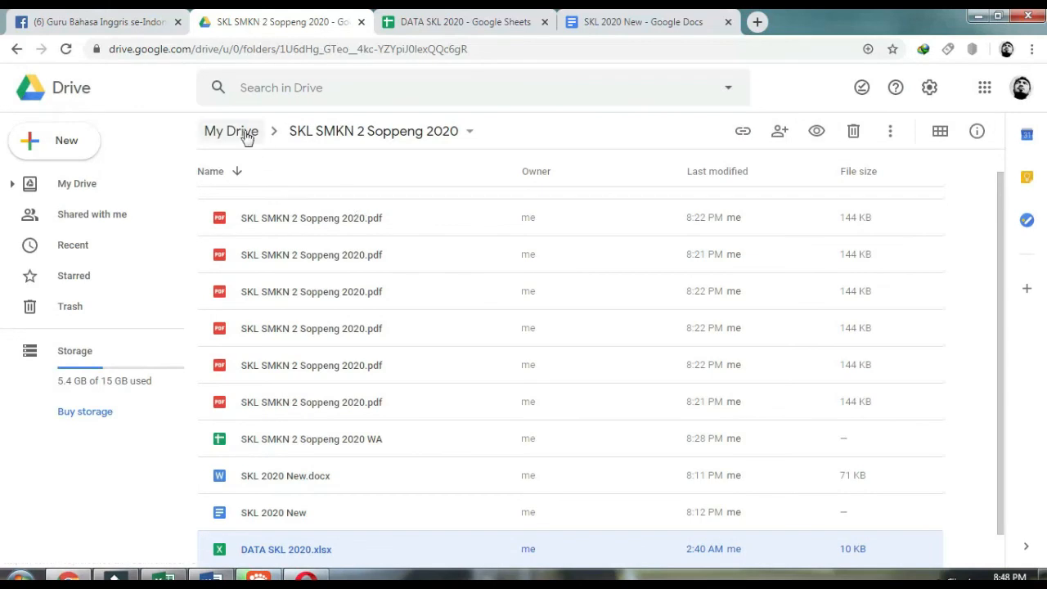
click(244, 133)
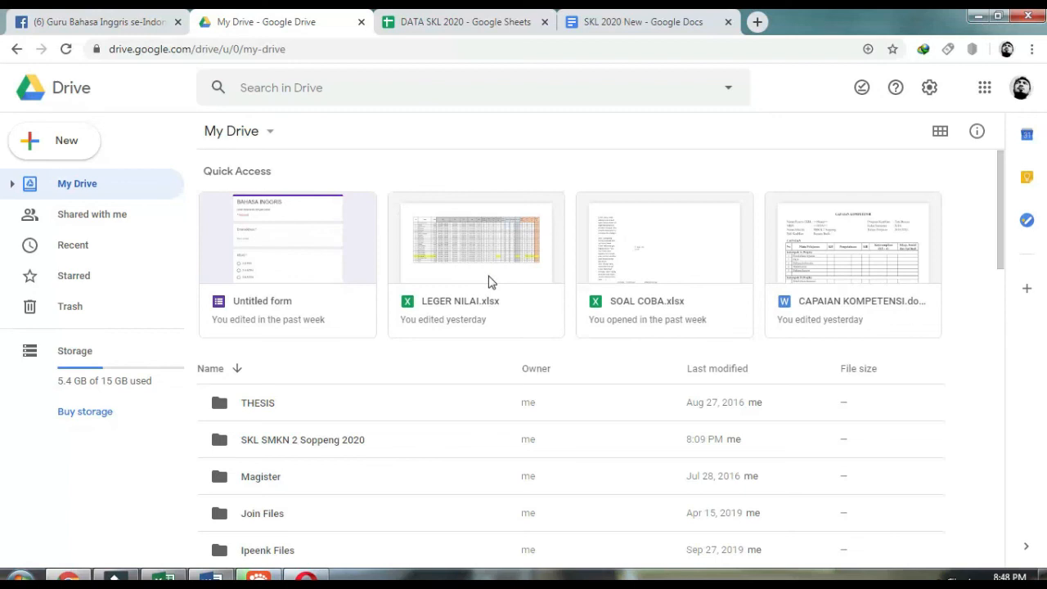
- Set link sharing for the SKL SMKN 2 Soppeng 2020 folder to "On - Public on the web" and save the sharing settings
scroll(490, 281, down, 1)
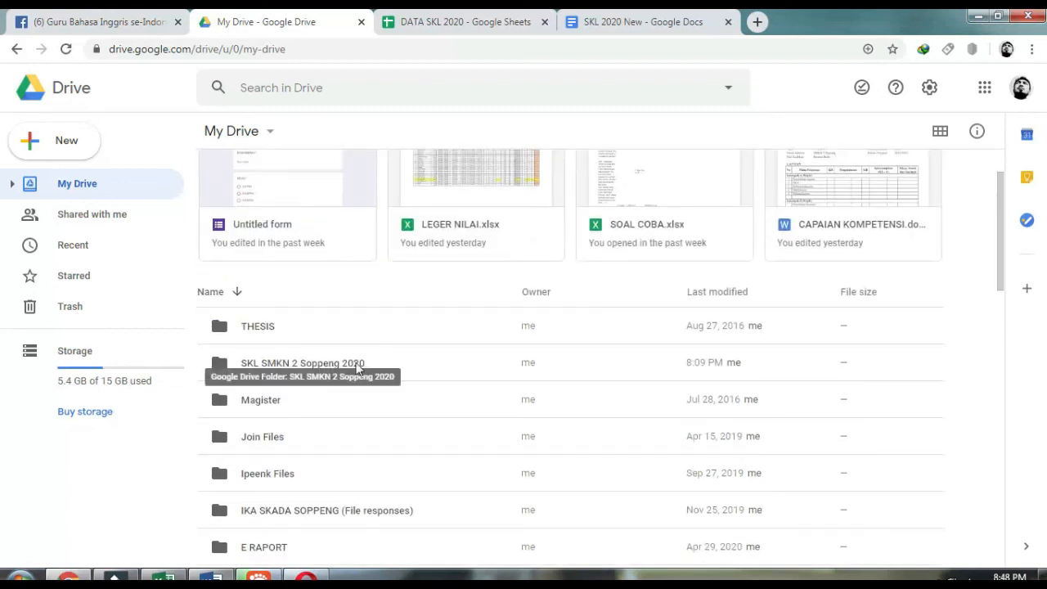
right_click(309, 369)
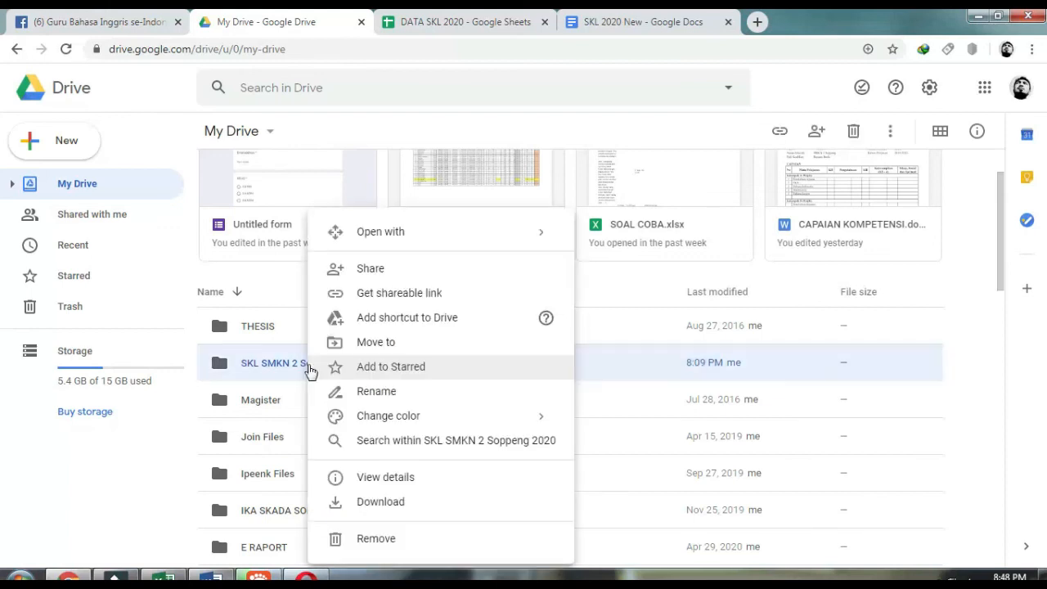
click(373, 271)
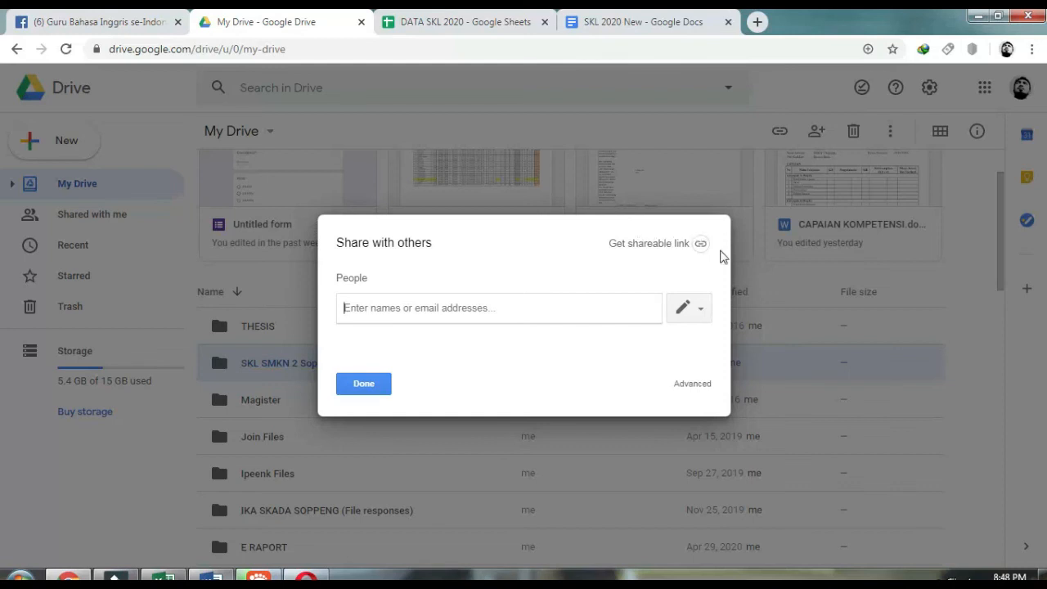
click(708, 389)
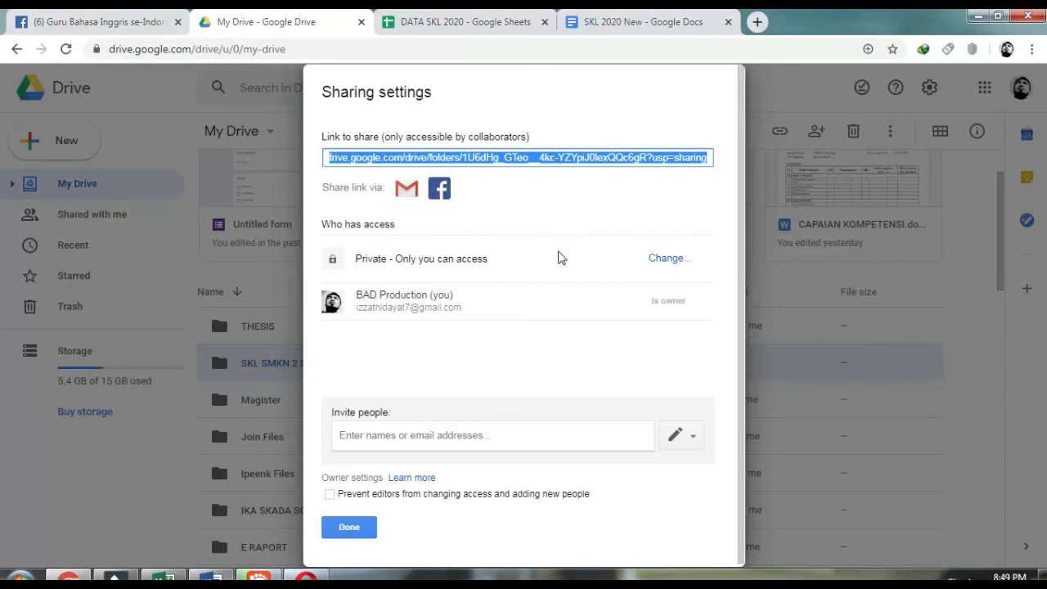
click(668, 259)
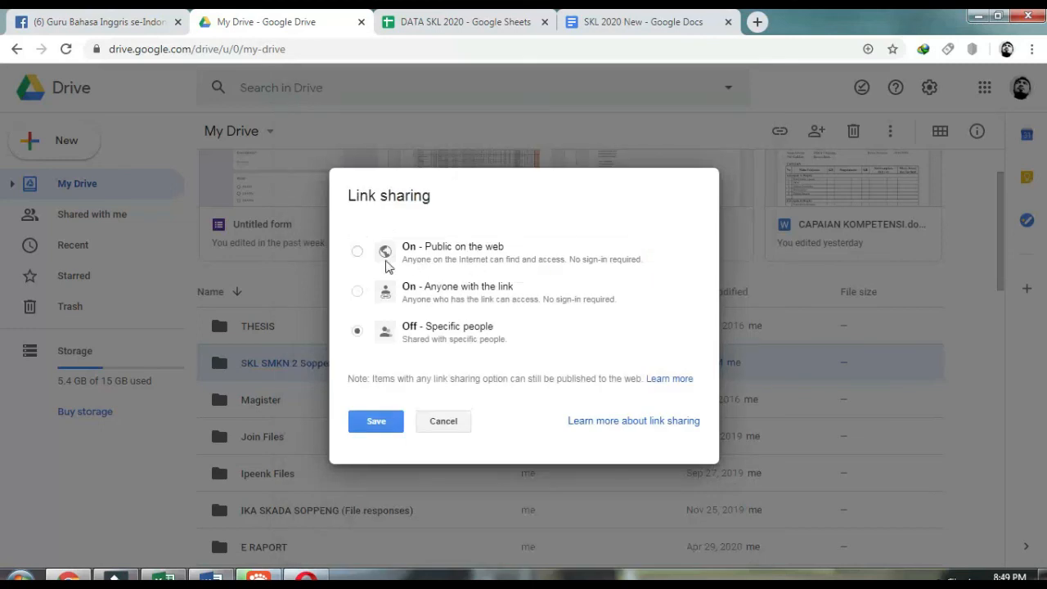
click(357, 252)
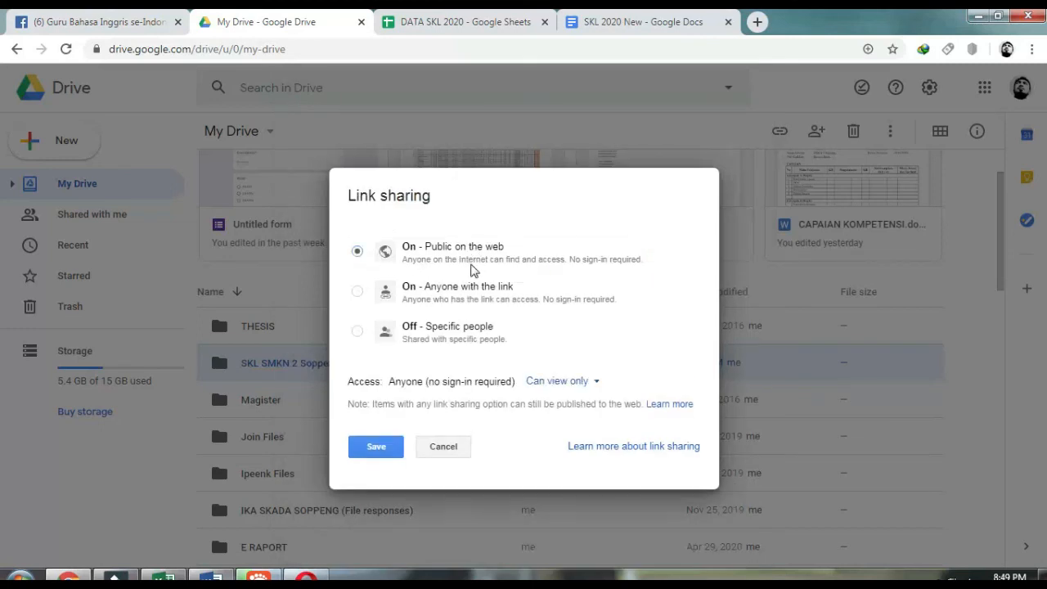
click(395, 449)
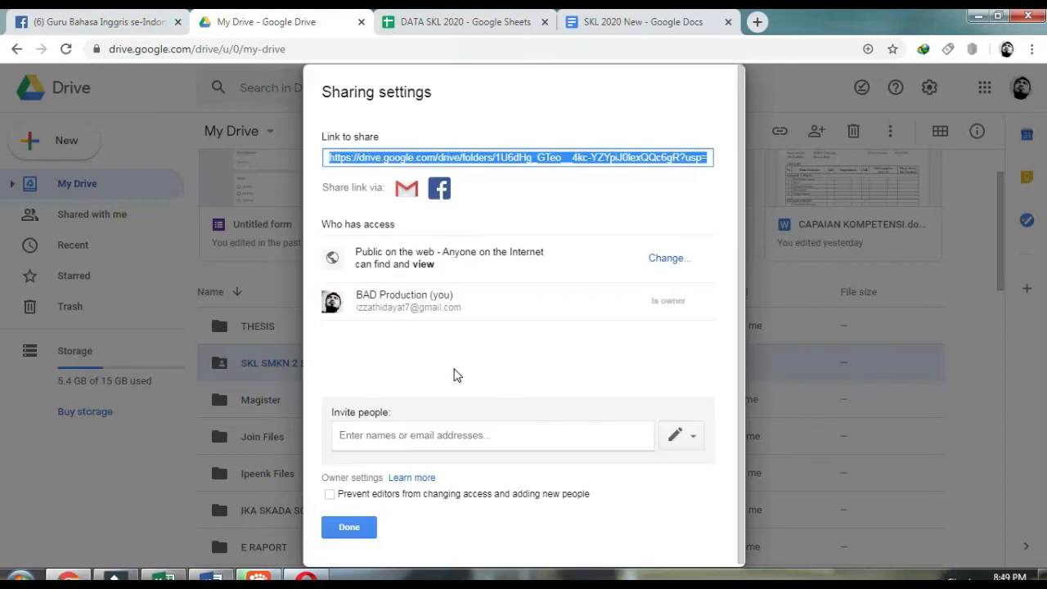
click(356, 530)
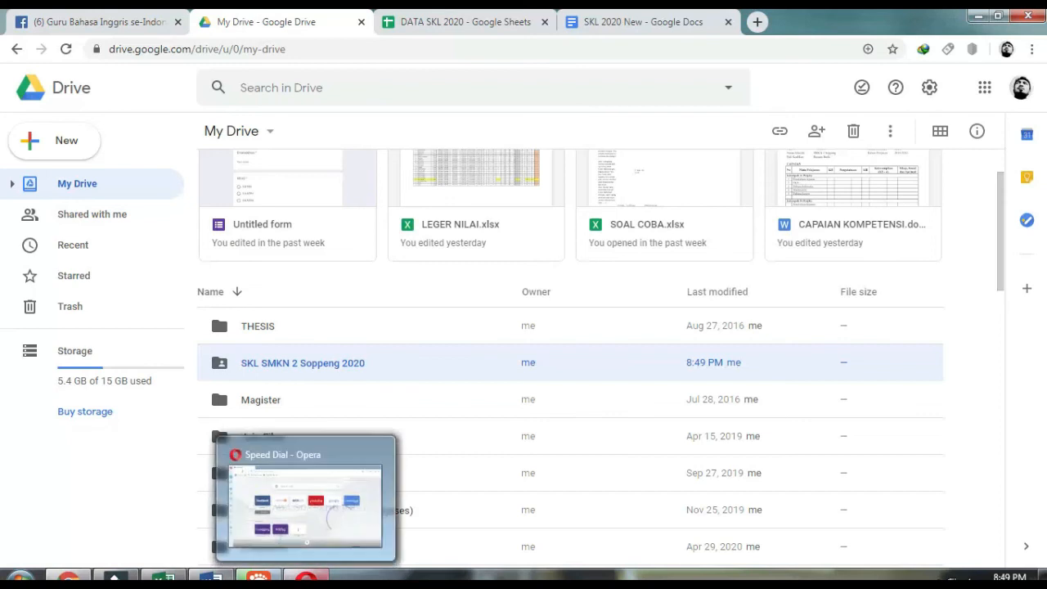
- Switch to WhatsApp in Opera and send "Selamat pagi" in the pinned chat to test the automatic reply
click(307, 579)
click(434, 541)
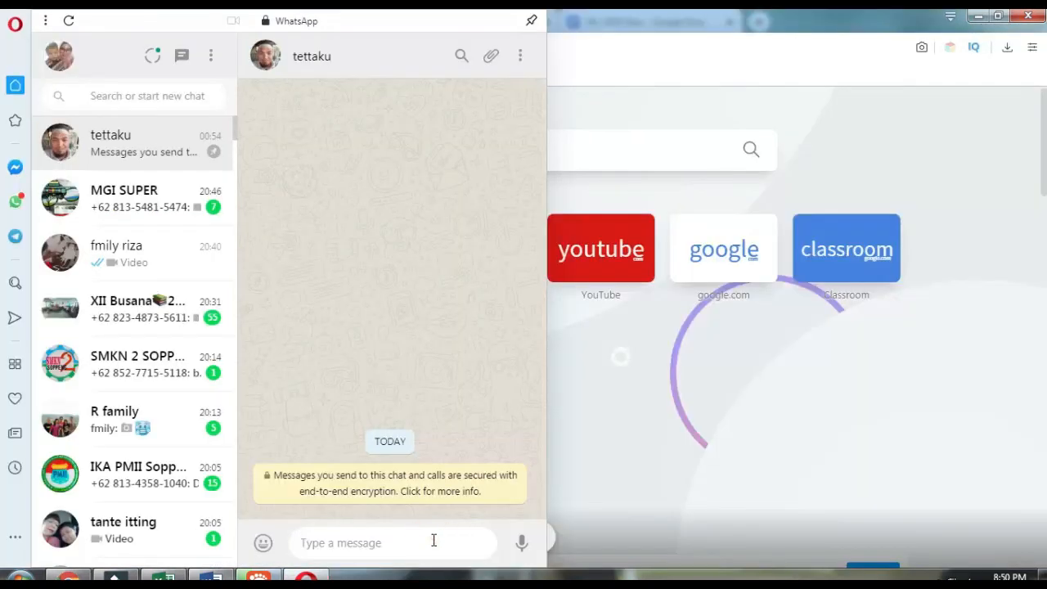
text(Selamat pagi)
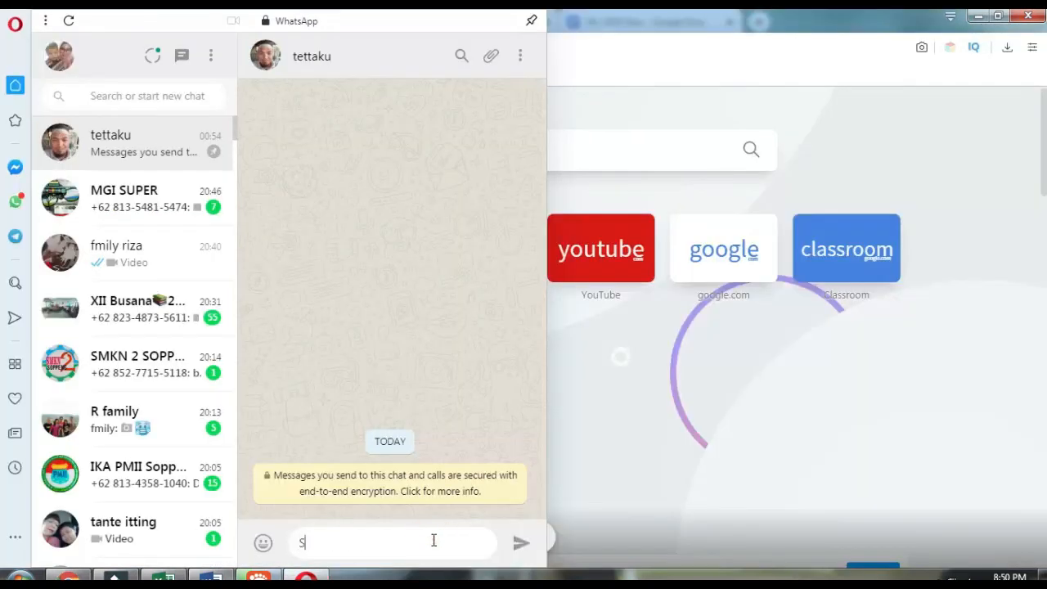
key(Return)
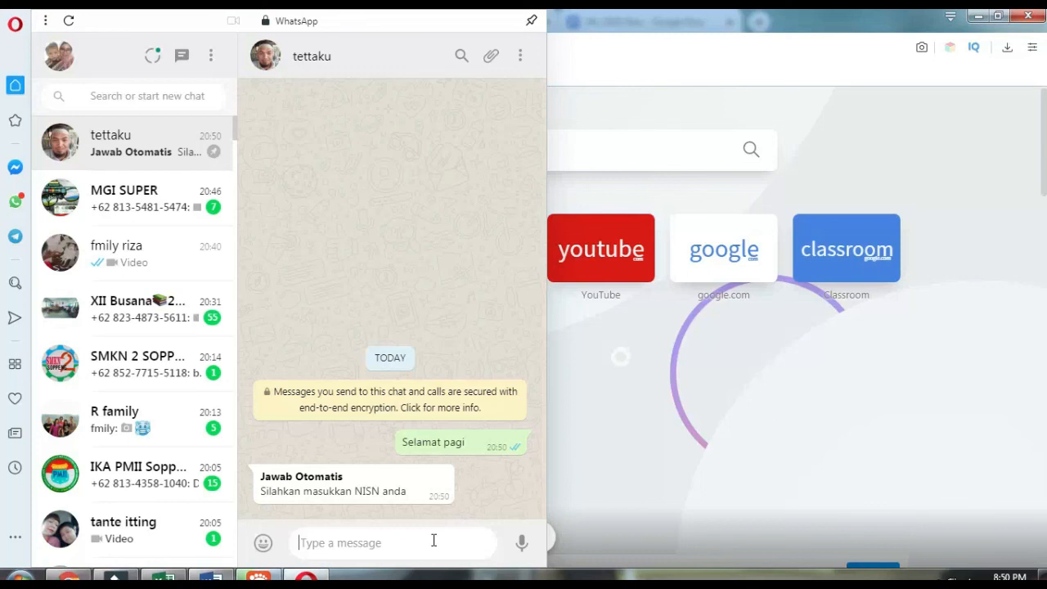
- Send the student's NISN in the open chat and open the Google Drive link from the automatic reply to check the graduation letter
key(ctrl+v)
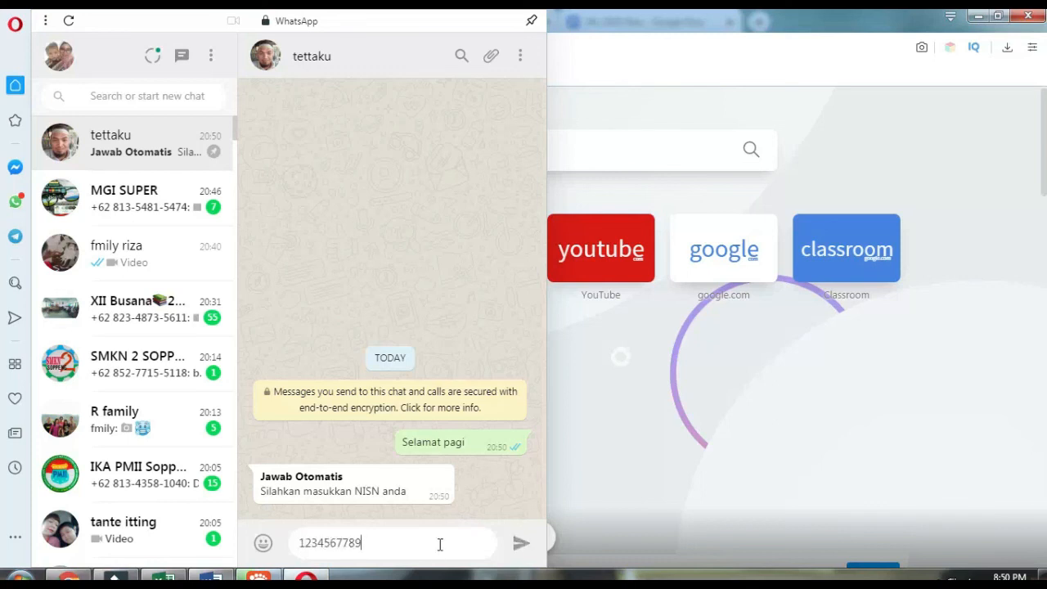
click(522, 545)
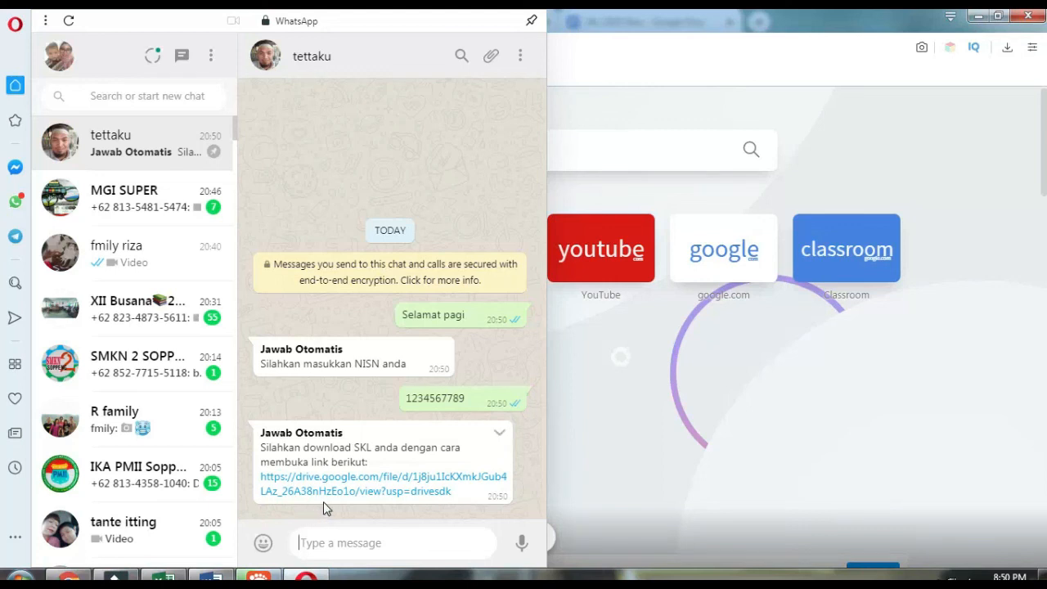
click(384, 490)
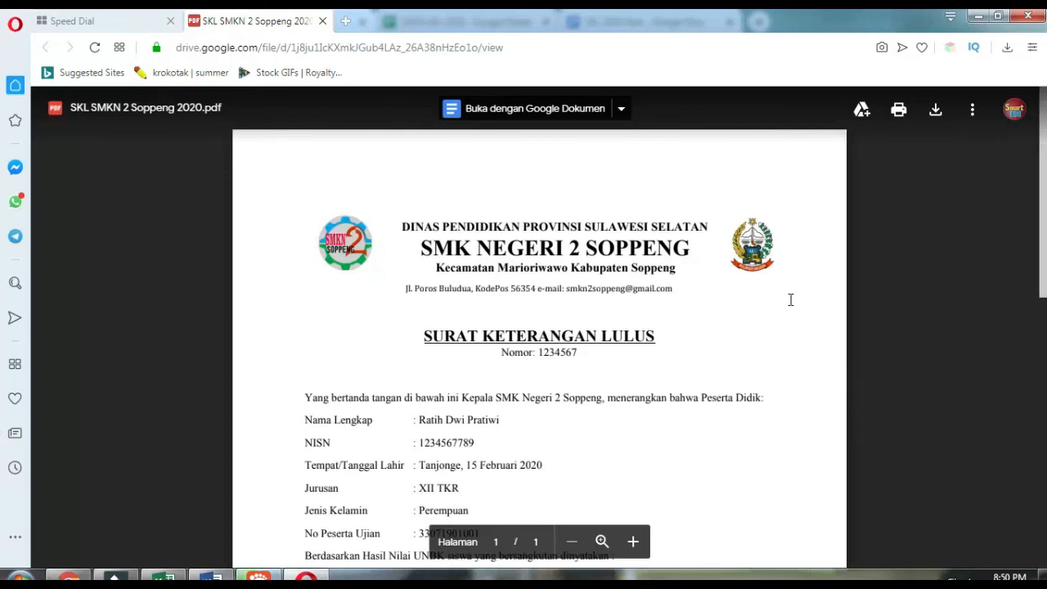
scroll(759, 389, down, 1)
scroll(759, 389, down, 4)
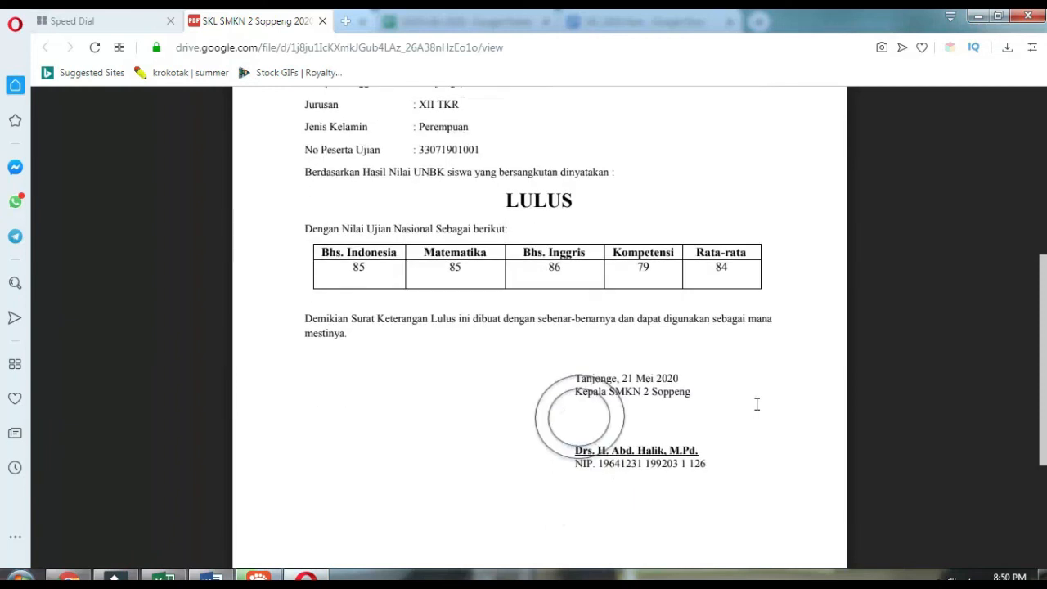
scroll(757, 405, up, 4)
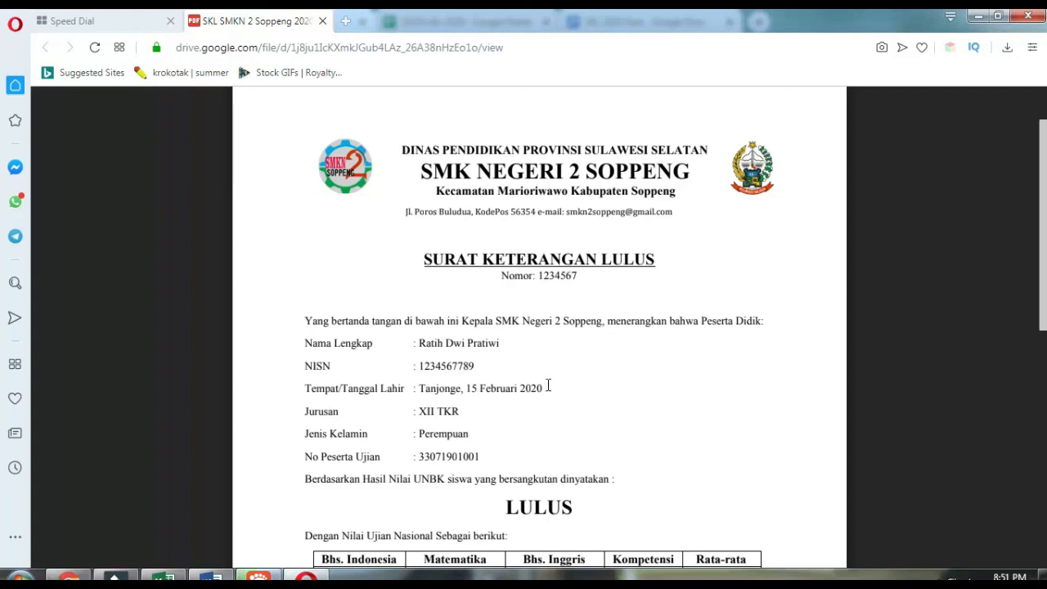
scroll(641, 410, up, 1)
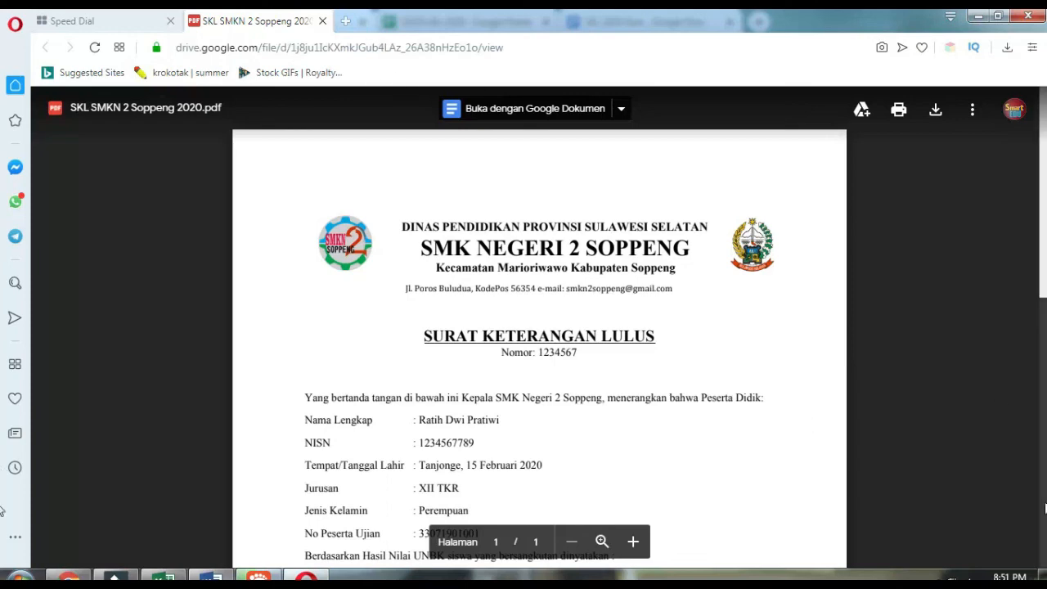
- Show the desktop and preview the open DATA SKL 2020 workbook window
click(1044, 573)
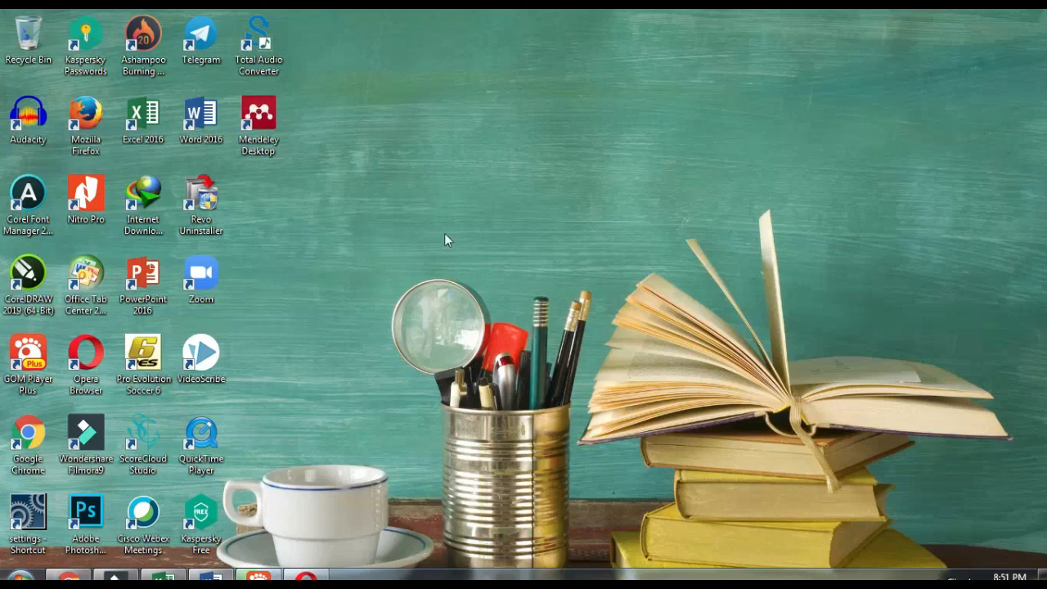
mouse_move(164, 579)
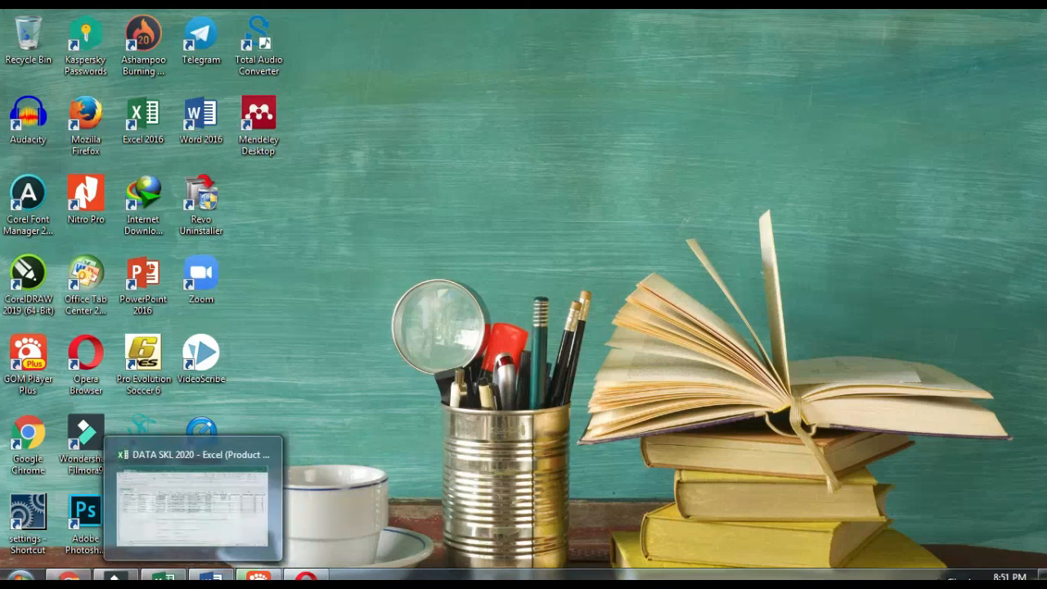